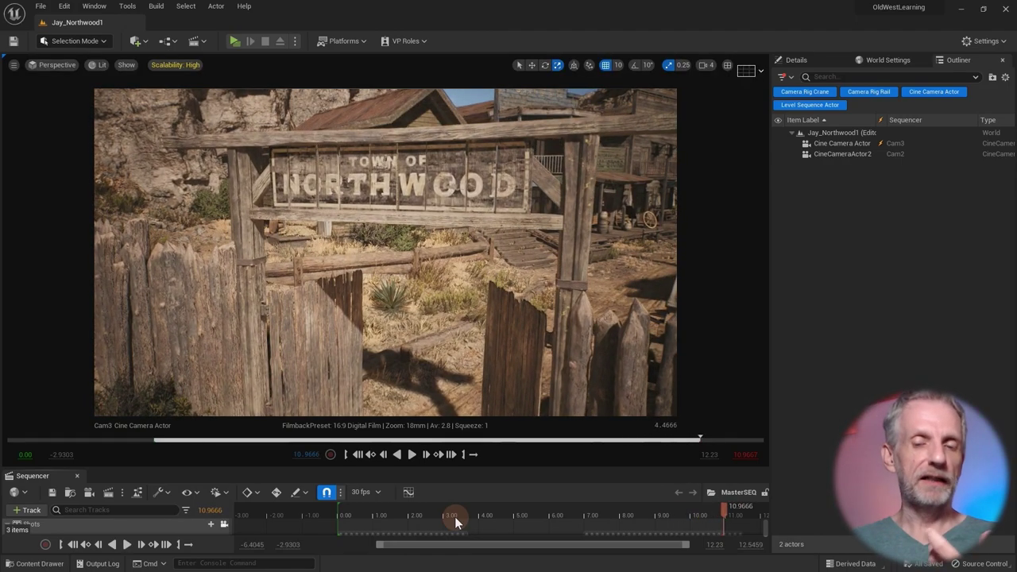
Step: Play back the MasterSEQ camera shot of the Town of Northwood gate and stop it
{"action": "key", "text": "space"}
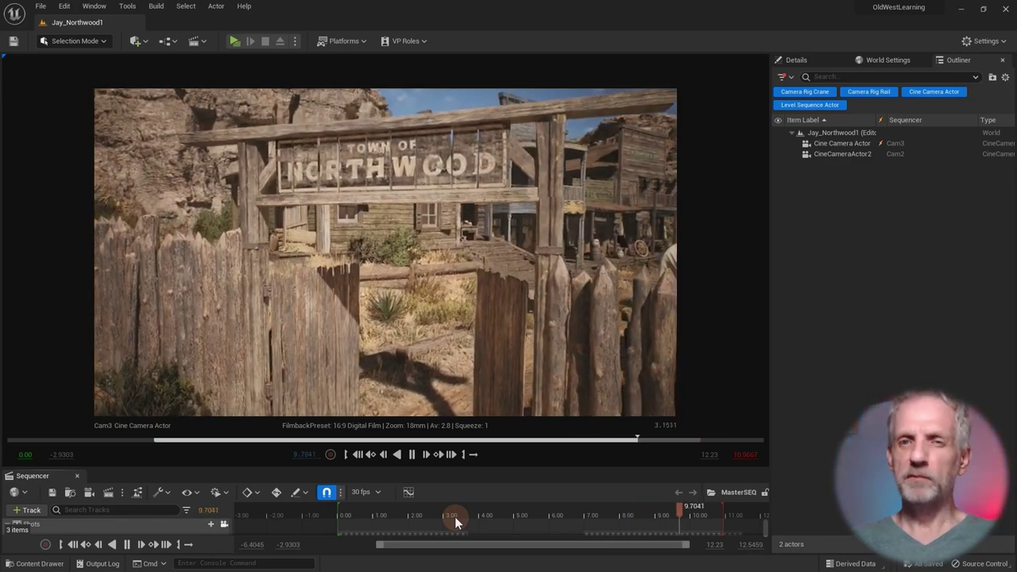
{"action": "key", "text": "space"}
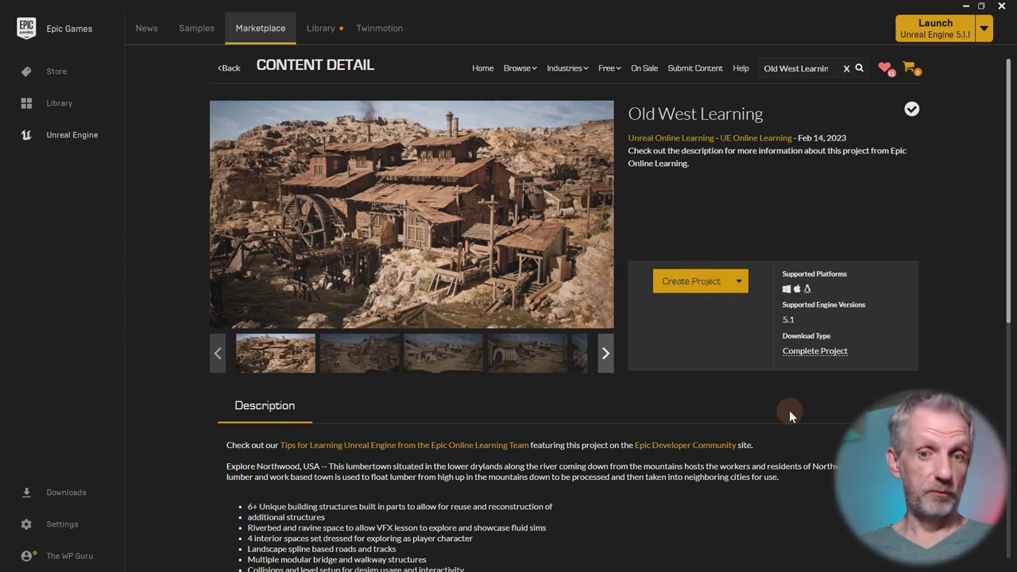
Step: Switch to the OldWestDemo project in Unreal Editor and fly along the road and up the steps to the church
{"action": "key", "text": "alt+Tab"}
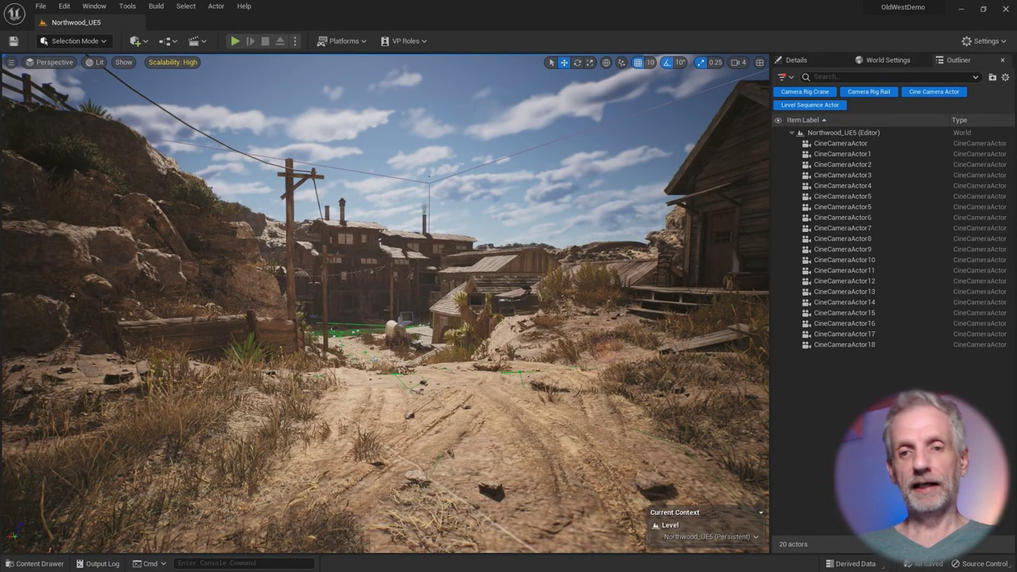
{"action": "right_click_drag", "start_coordinate": [429, 175], "coordinate": [163, 227]}
{"action": "key", "text": "w"}
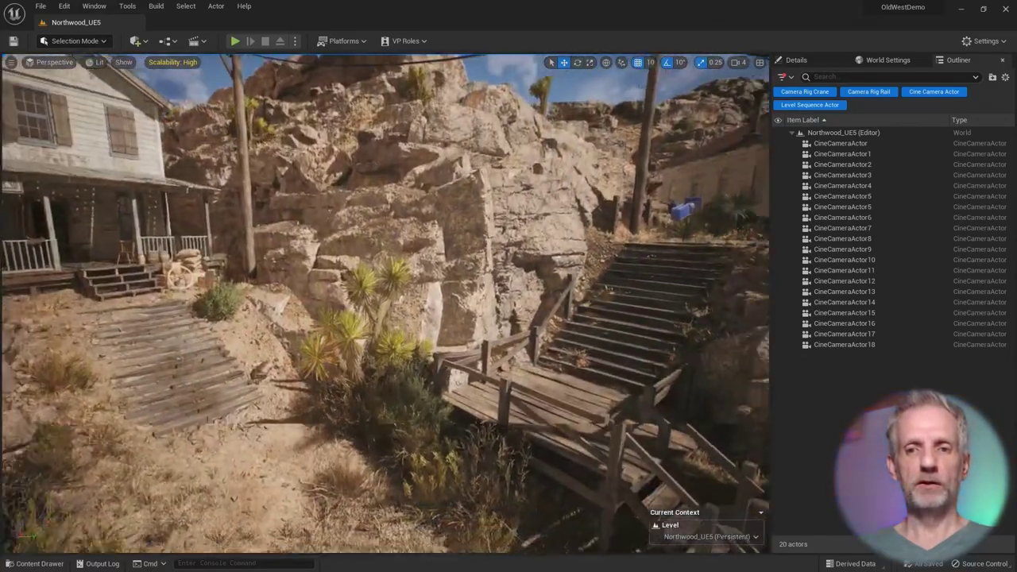
{"action": "right_click_drag", "start_coordinate": [271, 182], "coordinate": [455, 151]}
{"action": "key", "text": "w"}
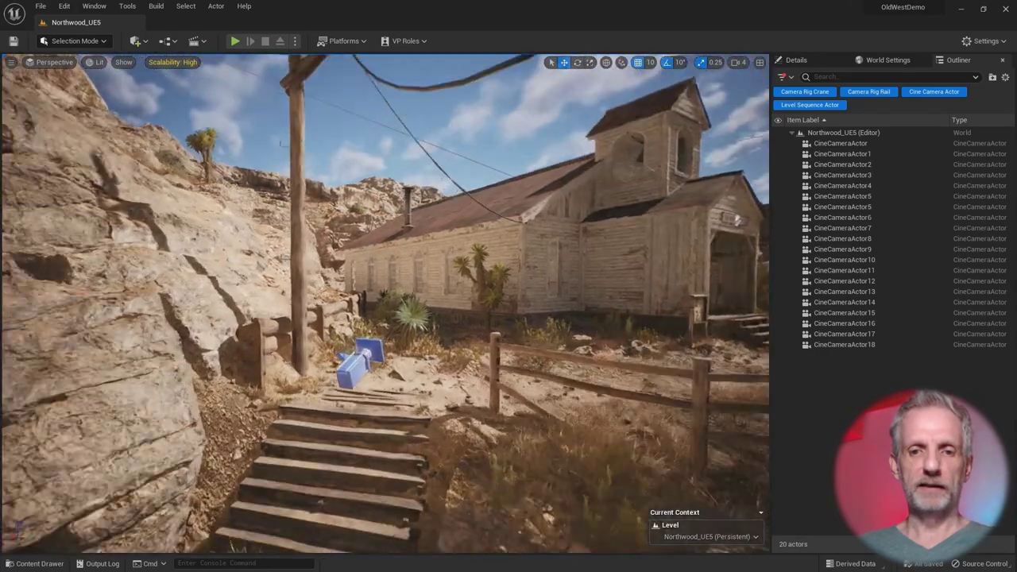
{"action": "right_click_drag", "start_coordinate": [445, 187], "coordinate": [746, 266]}
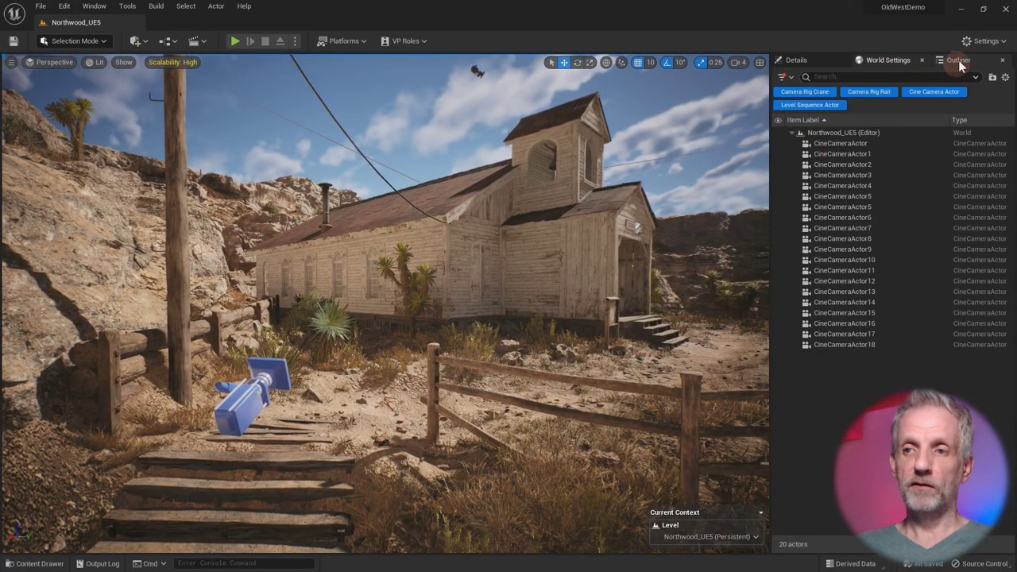
Step: Turn the Outliner's Cinematic type filter off and back on
{"action": "left_click", "coordinate": [783, 76]}
{"action": "mouse_move", "coordinate": [829, 282]}
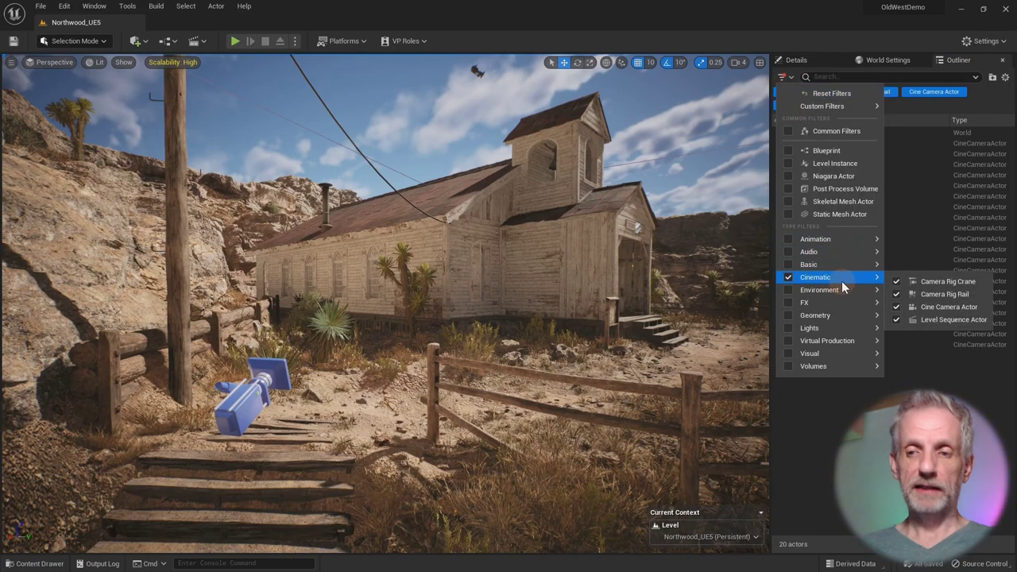
{"action": "left_click", "coordinate": [834, 280]}
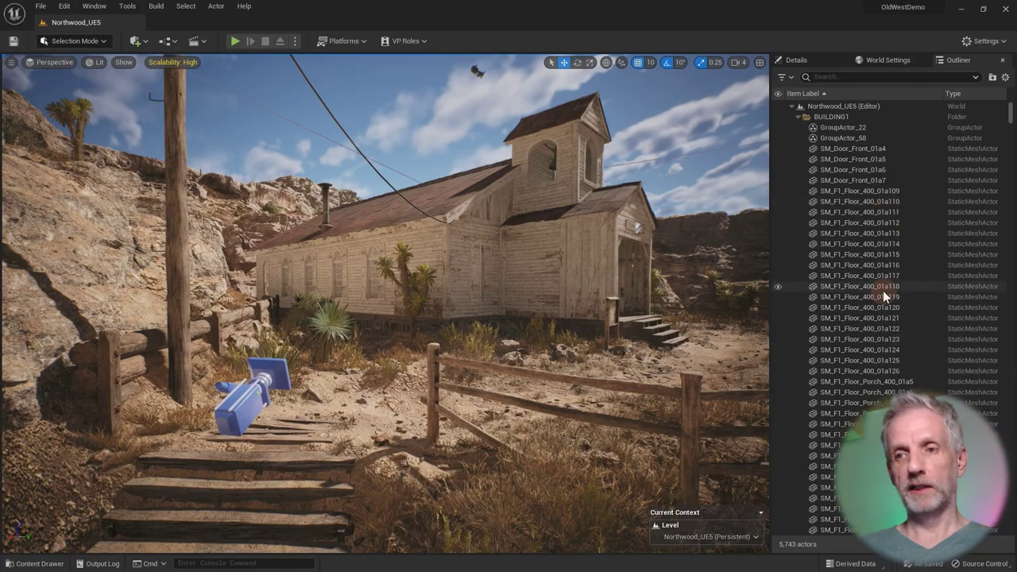
{"action": "left_click", "coordinate": [784, 77]}
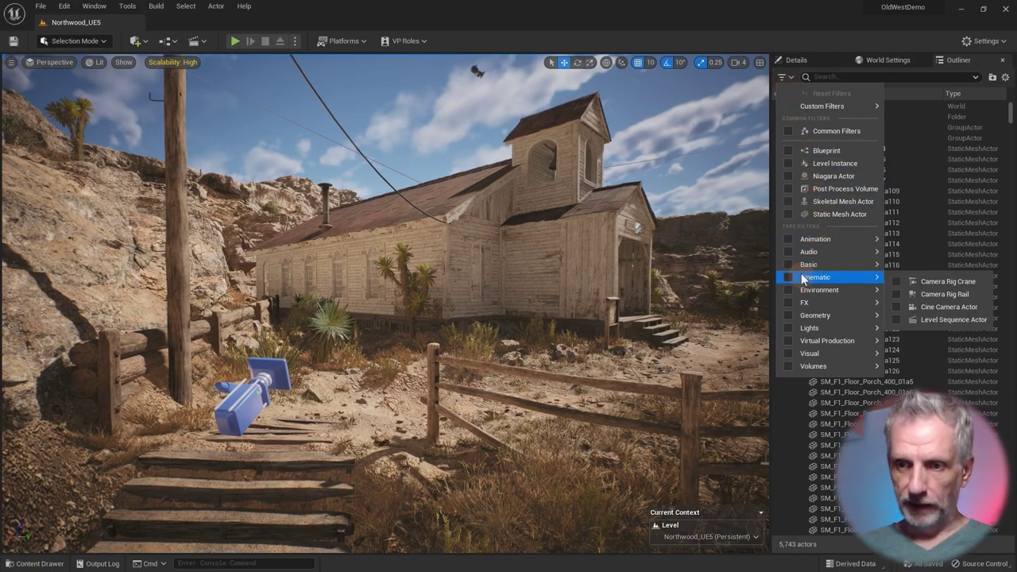
{"action": "left_click", "coordinate": [789, 277]}
{"action": "key", "text": "Escape"}
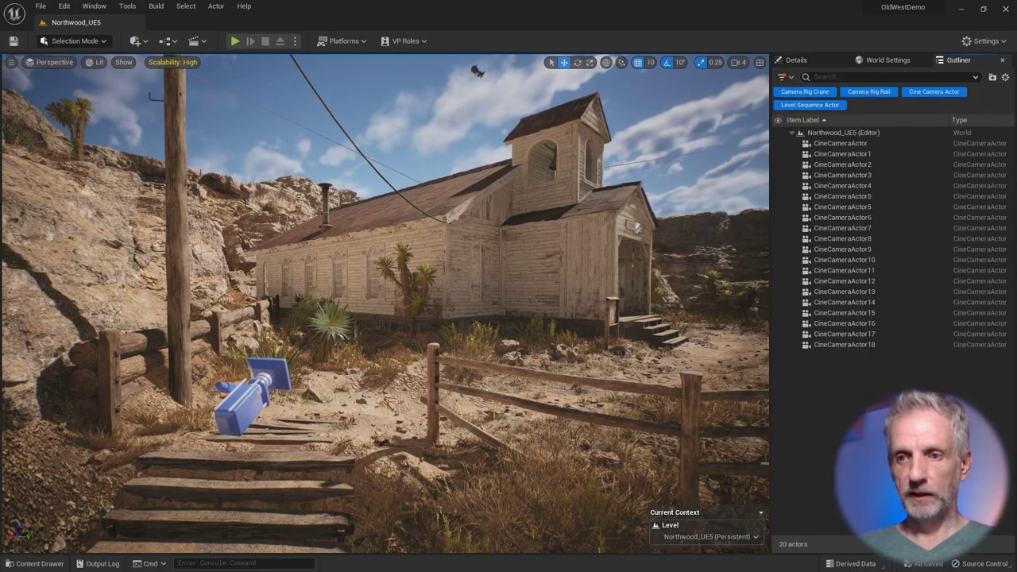
Step: Delete all the existing cine cameras from the level, CineCameraActor through CineCameraActor18
{"action": "left_click", "coordinate": [867, 145]}
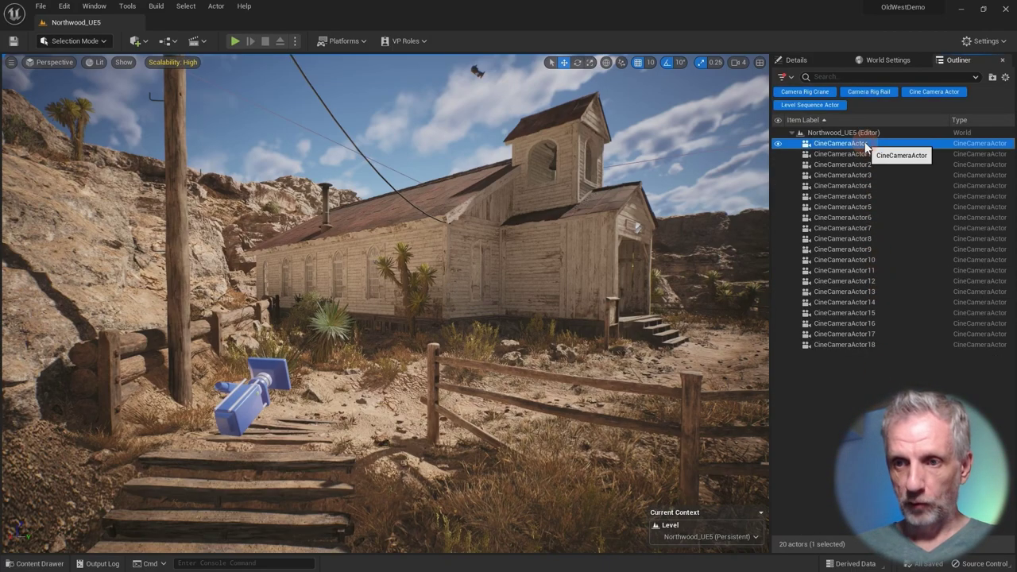
{"action": "left_click", "coordinate": [879, 344], "text": "shift"}
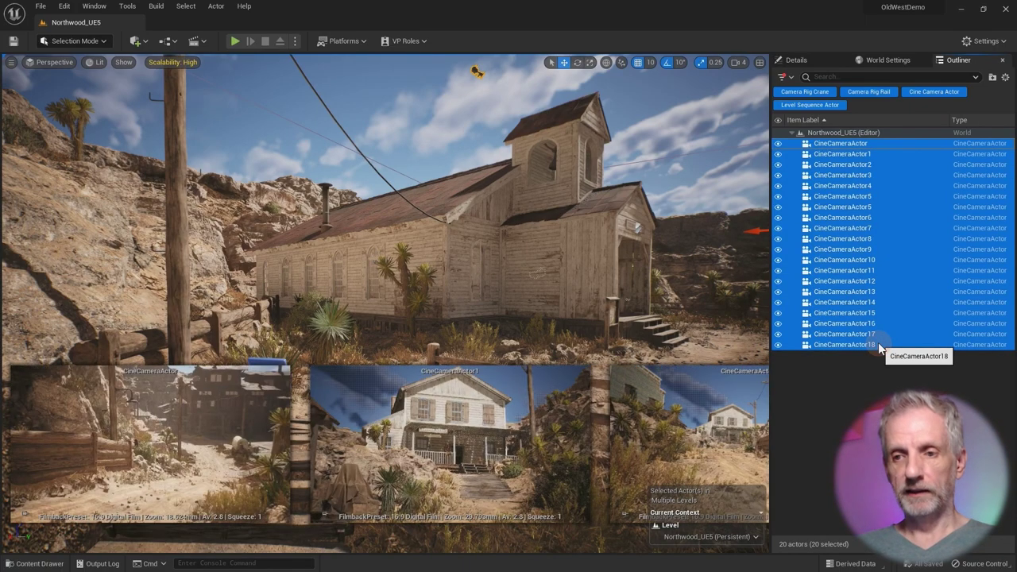
{"action": "key", "text": "Delete"}
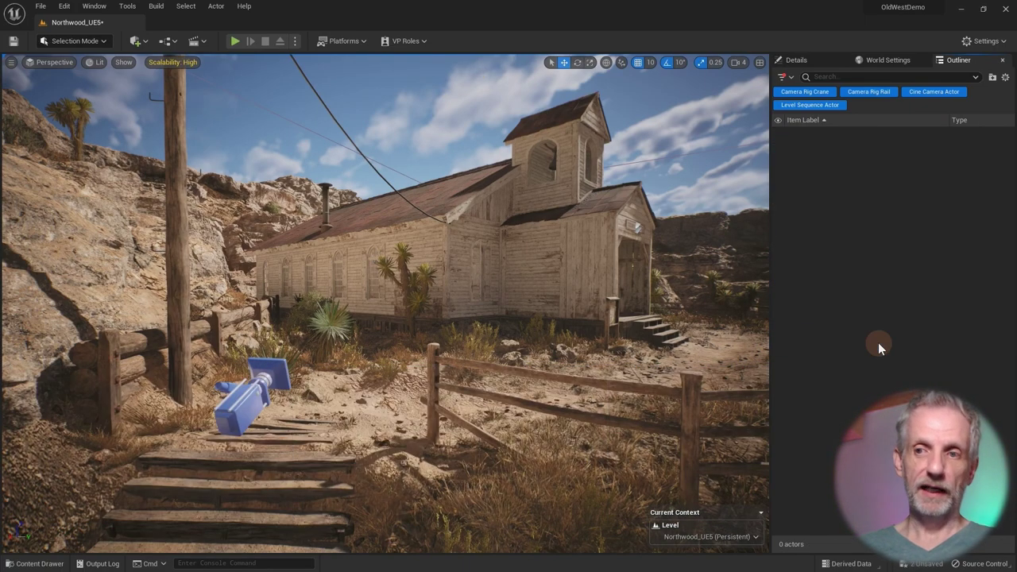
Step: Fly above the town from the church to survey the storefronts, main road and mill building
{"action": "mouse_move", "coordinate": [511, 370]}
{"action": "right_mouse_down"}
{"action": "mouse_move", "coordinate": [514, 378]}
{"action": "mouse_move", "coordinate": [83, 348]}
{"action": "mouse_move", "coordinate": [100, 279]}
{"action": "mouse_move", "coordinate": [447, 249]}
{"action": "mouse_move", "coordinate": [381, 259]}
{"action": "mouse_move", "coordinate": [231, 196]}
{"action": "mouse_move", "coordinate": [386, 215]}
{"action": "right_mouse_up"}
{"action": "key", "text": "s"}
{"action": "key", "text": "e"}
{"action": "key", "text": "w"}
{"action": "key", "text": "e"}
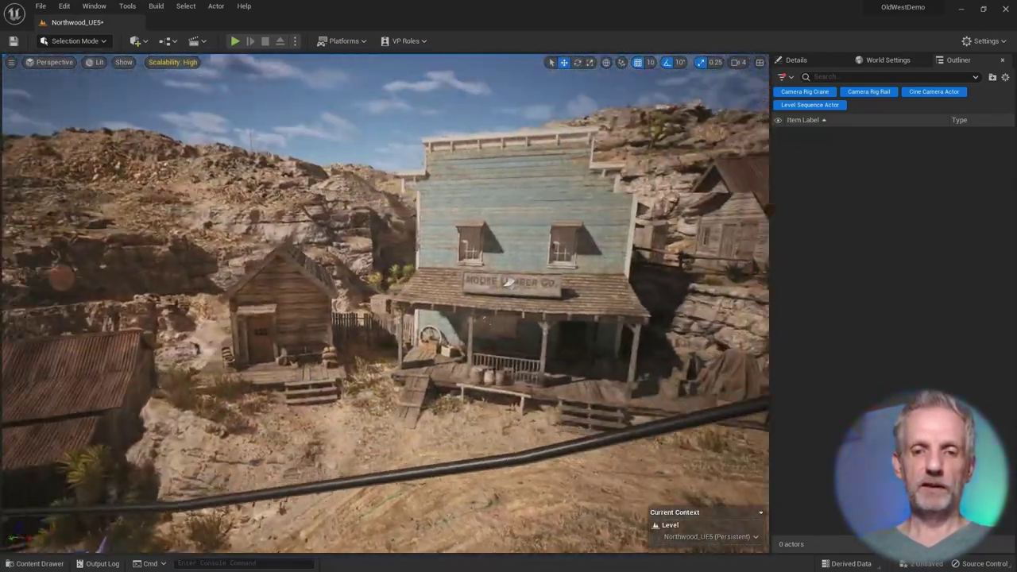
{"action": "right_click_drag", "start_coordinate": [361, 327], "coordinate": [493, 327]}
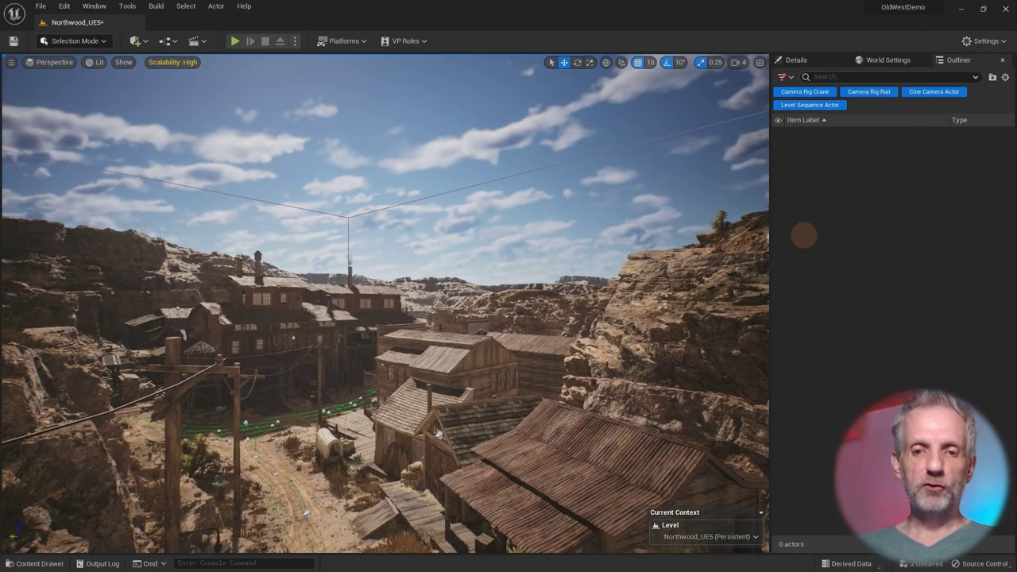
{"action": "right_click_drag", "start_coordinate": [805, 236], "coordinate": [736, 201]}
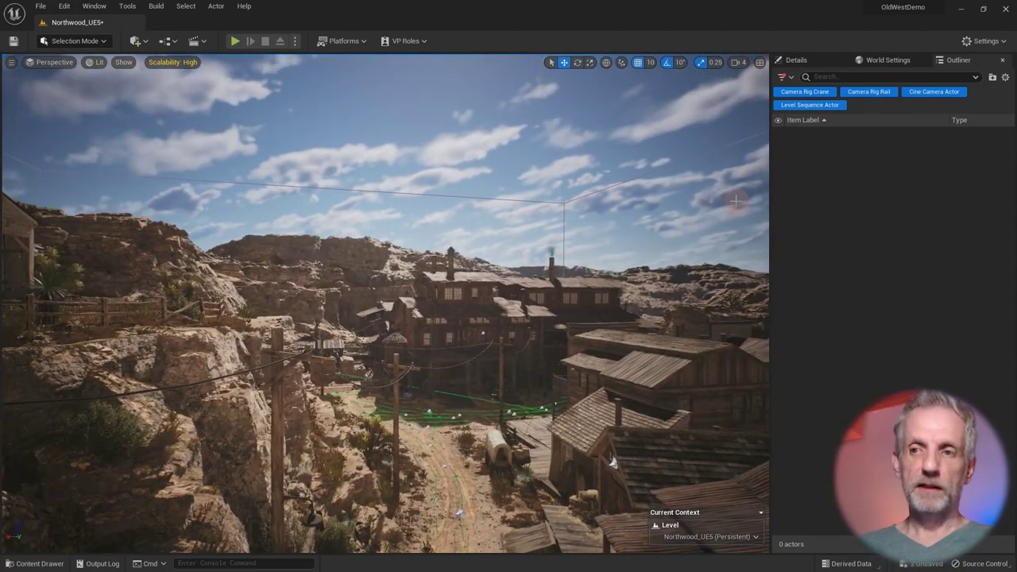
Step: Check the engine scalability quality settings, including resolution scale and the individual quality levels
{"action": "left_click", "coordinate": [1001, 42]}
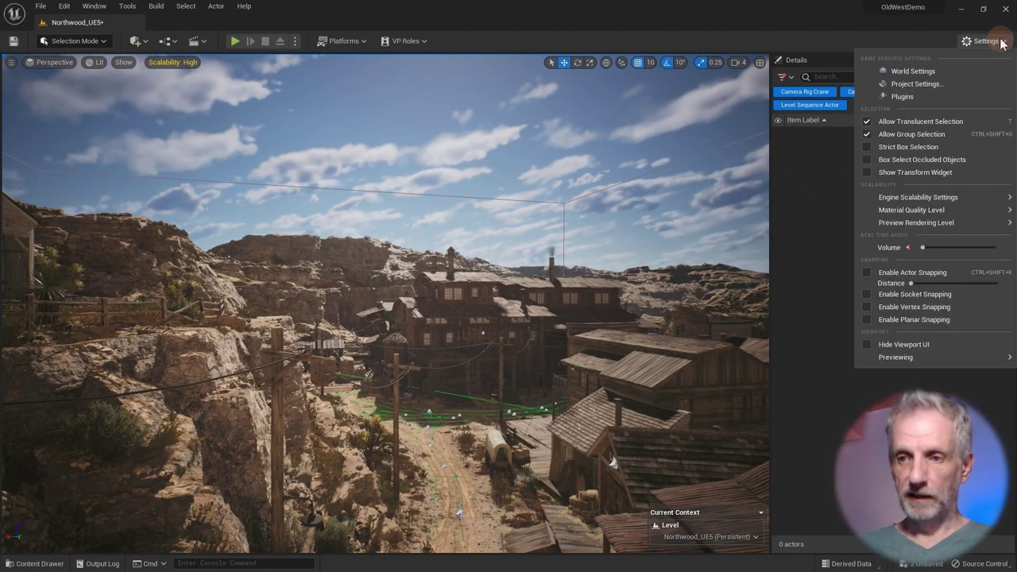
{"action": "mouse_move", "coordinate": [954, 198]}
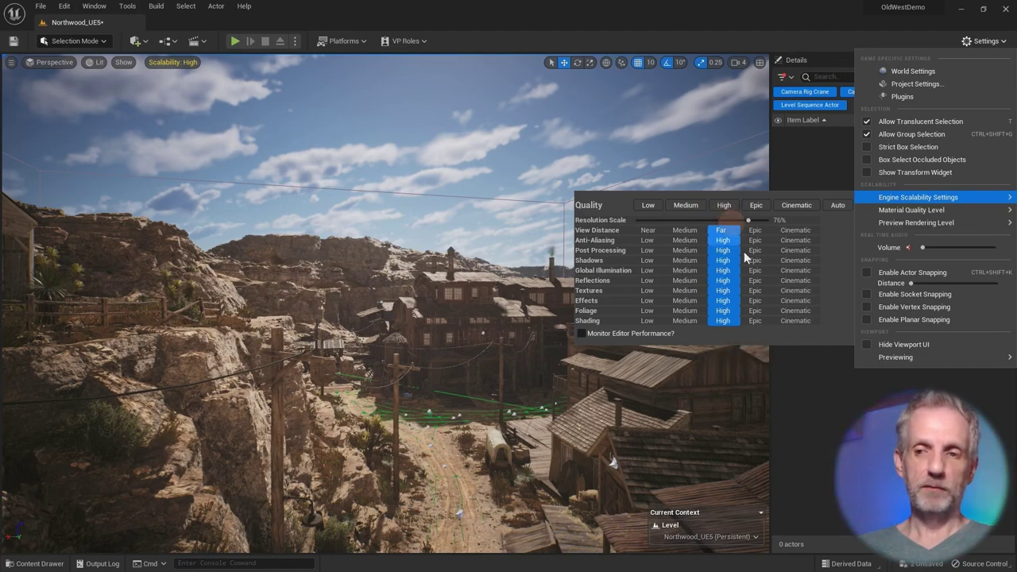
{"action": "left_click", "coordinate": [859, 400]}
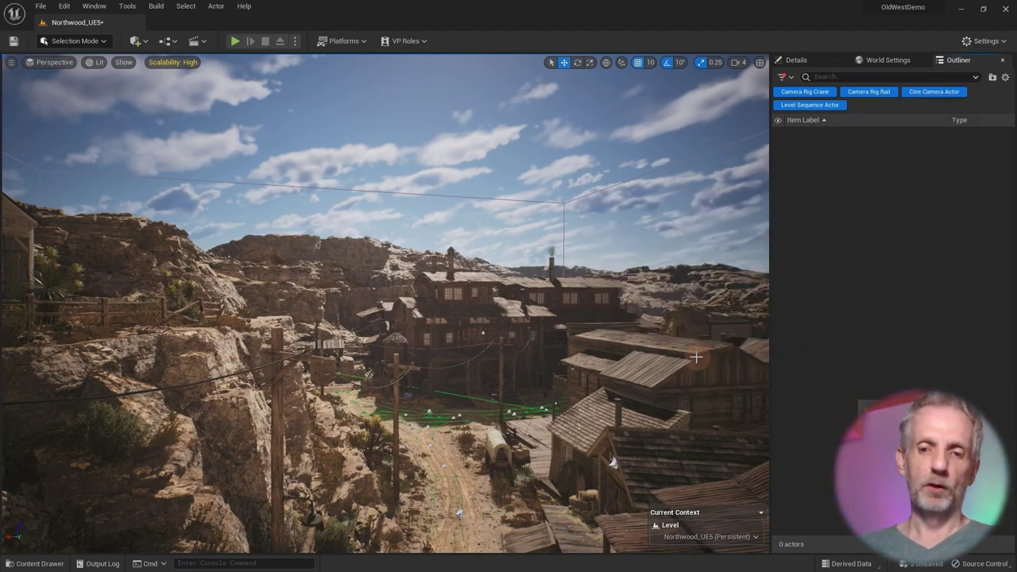
Step: Fly over the main street past the saloon and mill and frame the Town of Northwood entrance gate
{"action": "mouse_move", "coordinate": [680, 359]}
{"action": "right_mouse_down"}
{"action": "mouse_move", "coordinate": [669, 357]}
{"action": "mouse_move", "coordinate": [695, 371]}
{"action": "mouse_move", "coordinate": [658, 372]}
{"action": "mouse_move", "coordinate": [687, 372]}
{"action": "right_mouse_up"}
{"action": "key", "text": "w"}
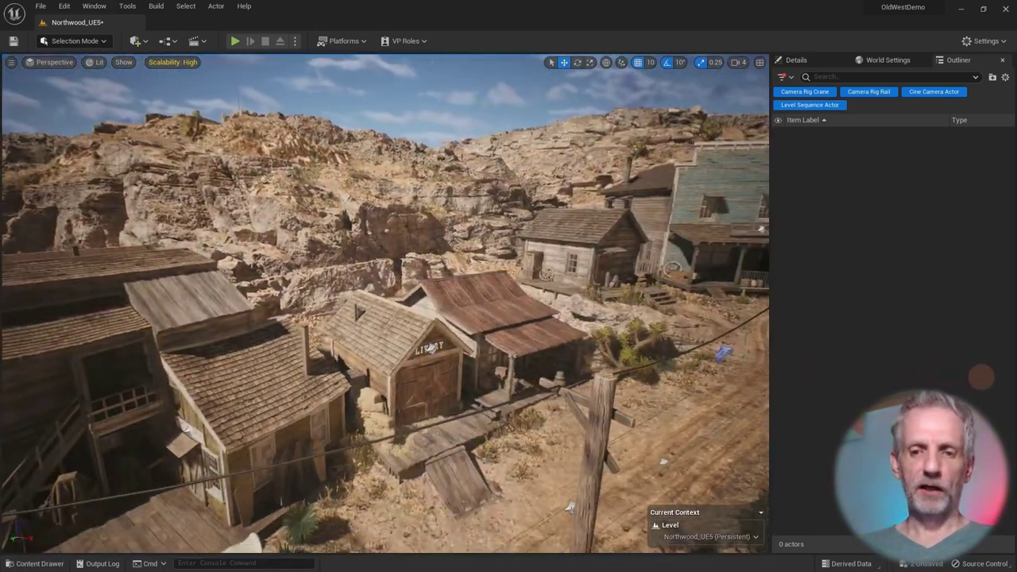
{"action": "right_click_drag", "start_coordinate": [982, 377], "coordinate": [1006, 379]}
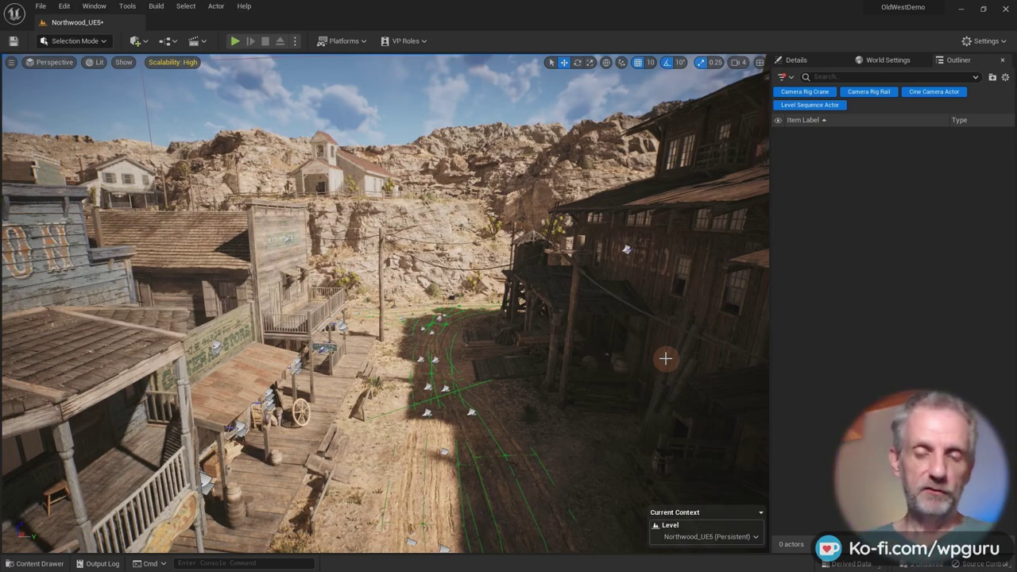
{"action": "mouse_move", "coordinate": [385, 304]}
{"action": "right_mouse_down"}
{"action": "mouse_move", "coordinate": [199, 285]}
{"action": "mouse_move", "coordinate": [263, 278]}
{"action": "mouse_move", "coordinate": [262, 374]}
{"action": "mouse_move", "coordinate": [370, 311]}
{"action": "right_mouse_up"}
{"action": "key", "text": "e"}
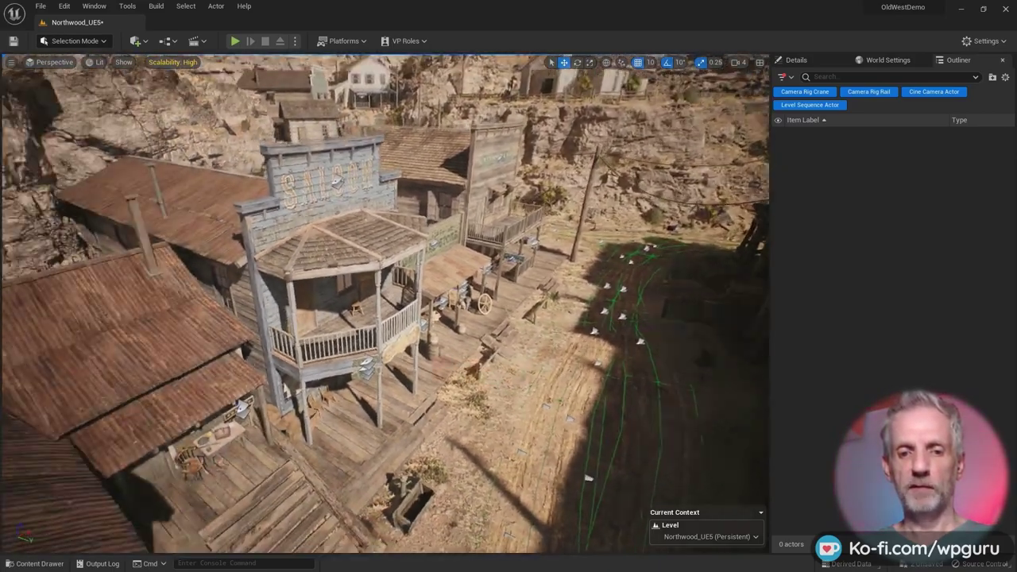
{"action": "right_click_drag", "start_coordinate": [370, 311], "coordinate": [343, 312]}
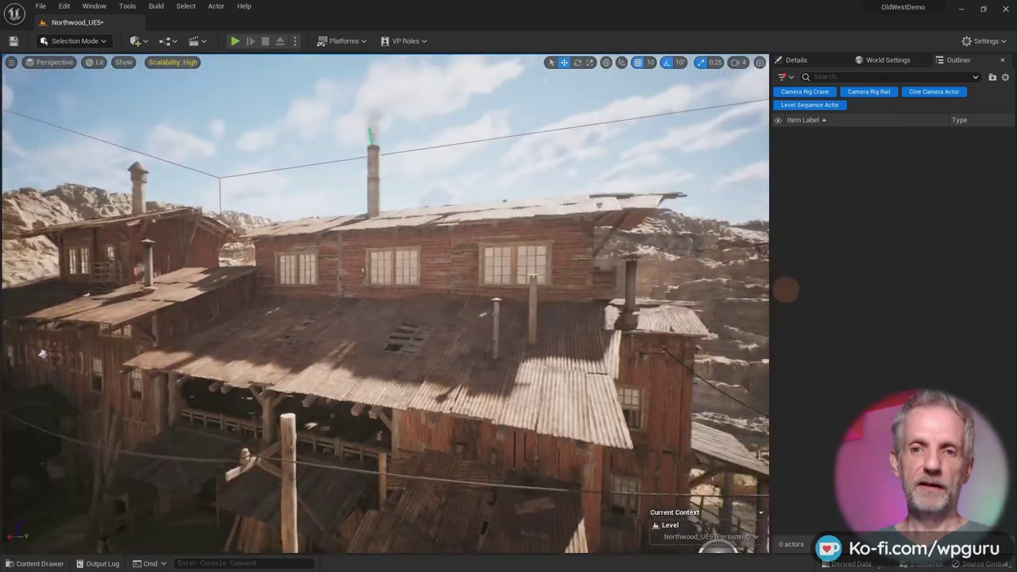
{"action": "right_click_drag", "start_coordinate": [786, 290], "coordinate": [913, 335]}
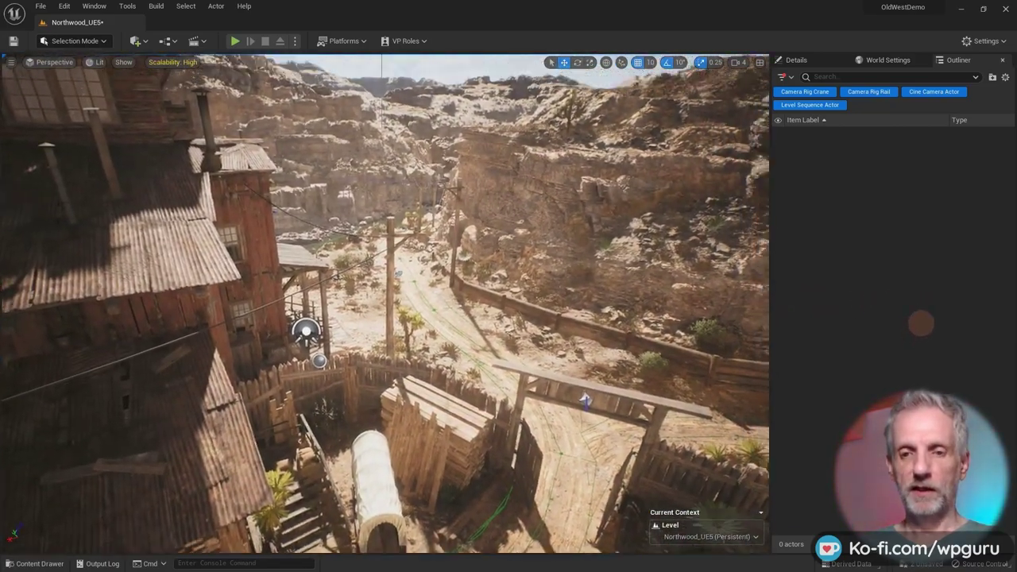
{"action": "key", "text": "w"}
{"action": "right_click_drag", "start_coordinate": [921, 324], "coordinate": [979, 306]}
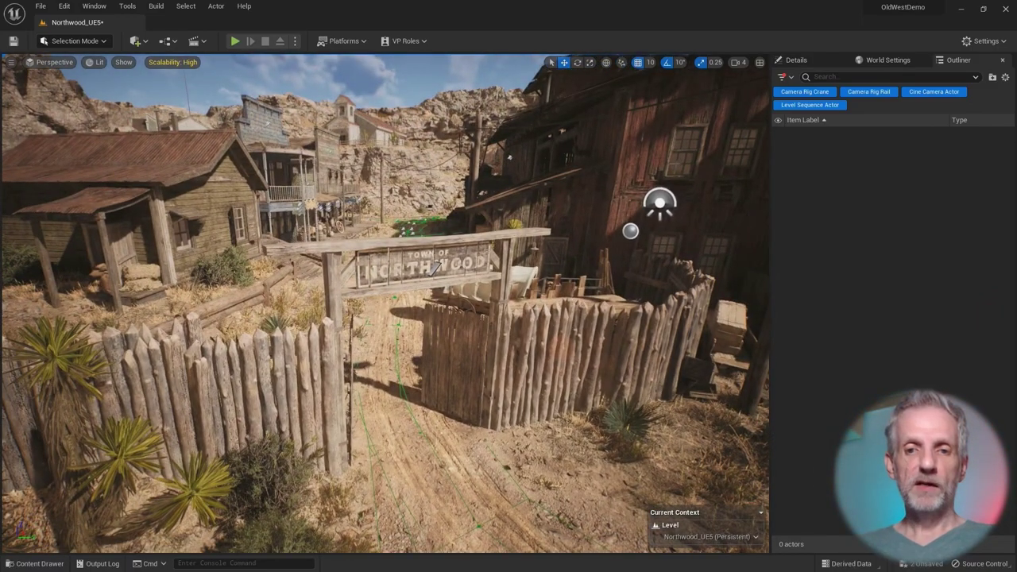
Step: Create a level sequence named Cam1 in the Content folder and open it in Sequencer
{"action": "key", "text": "ctrl+space"}
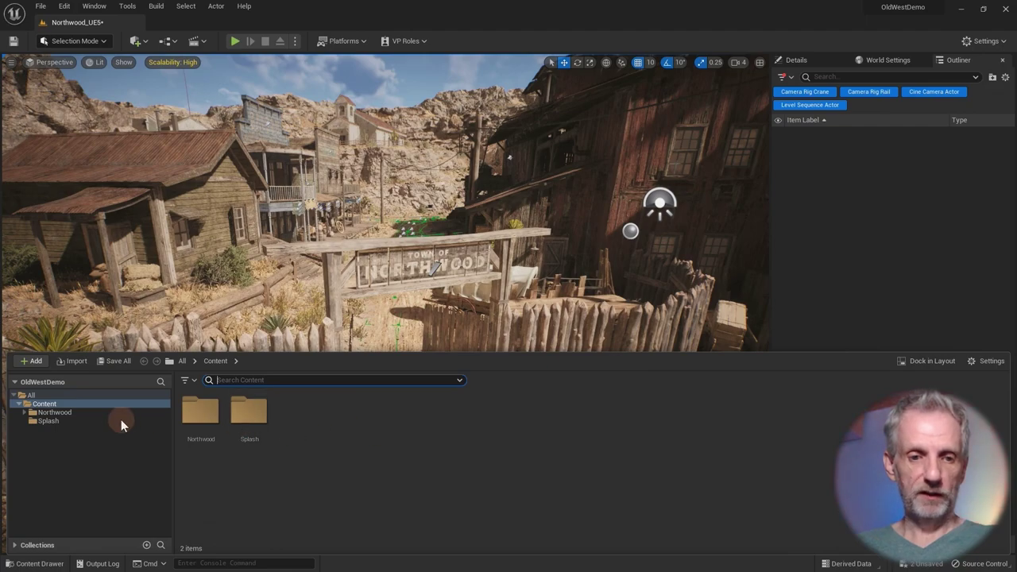
{"action": "right_click", "coordinate": [379, 439]}
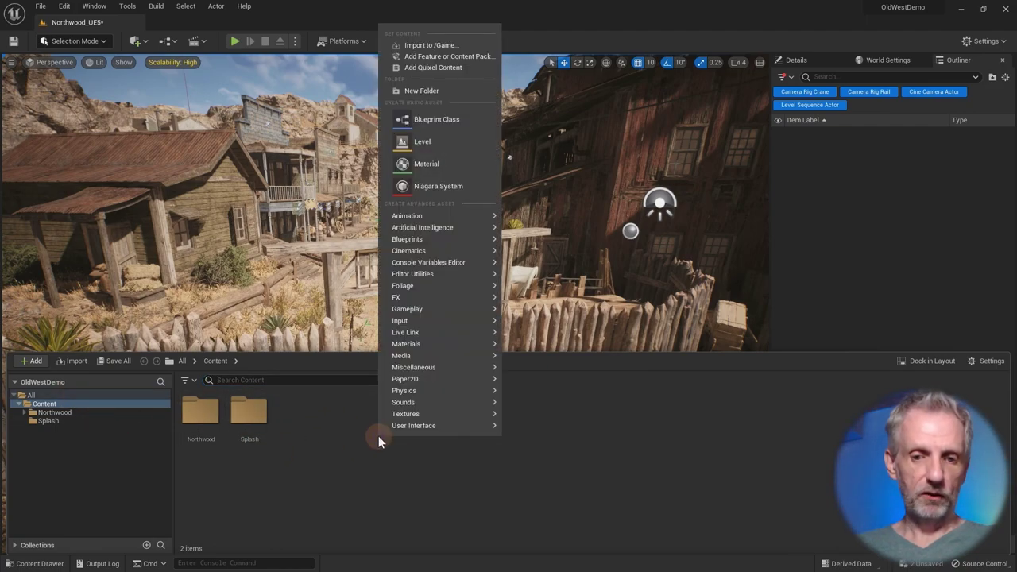
{"action": "mouse_move", "coordinate": [465, 250]}
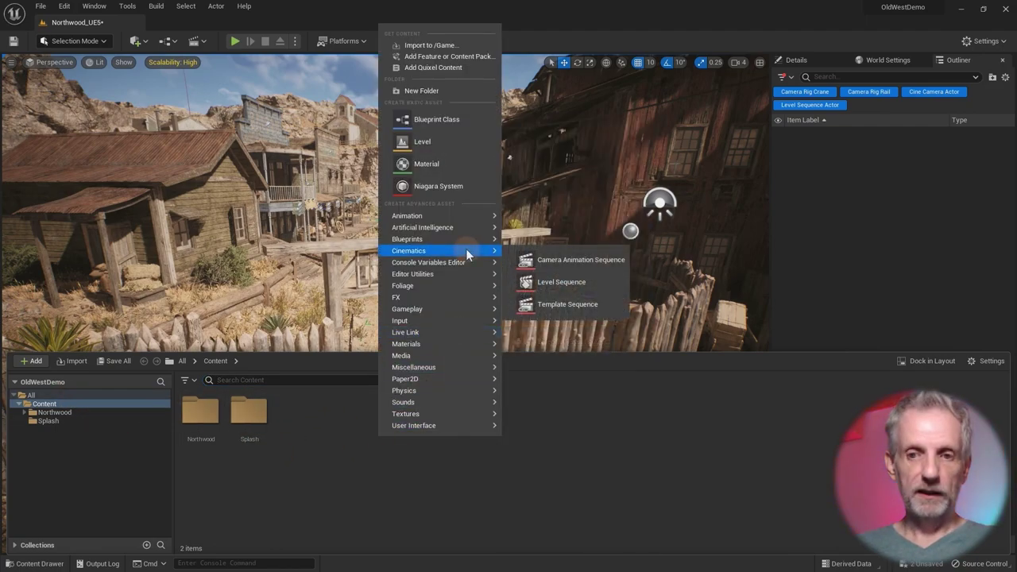
{"action": "left_click", "coordinate": [579, 282]}
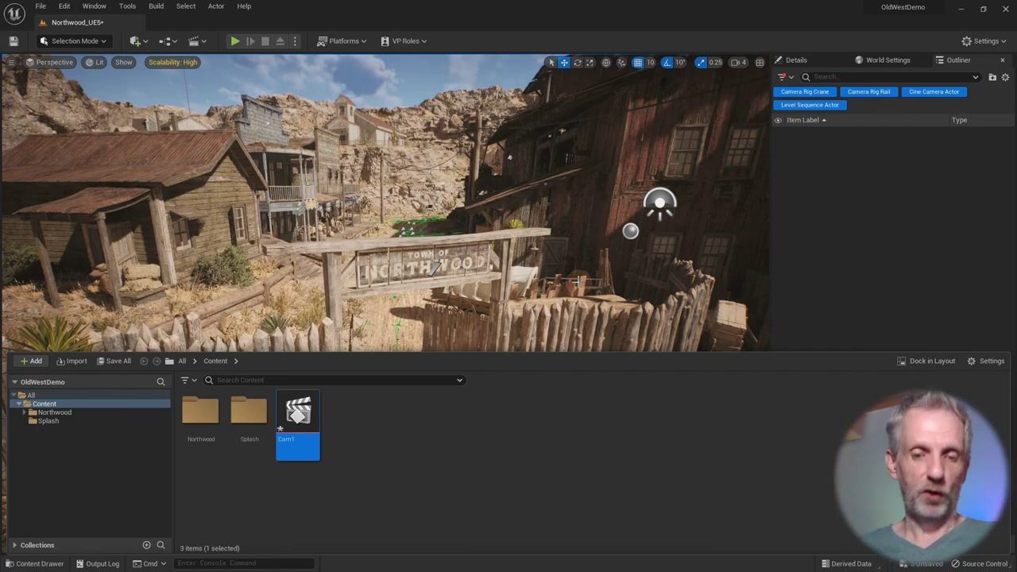
{"action": "double_click", "coordinate": [299, 421]}
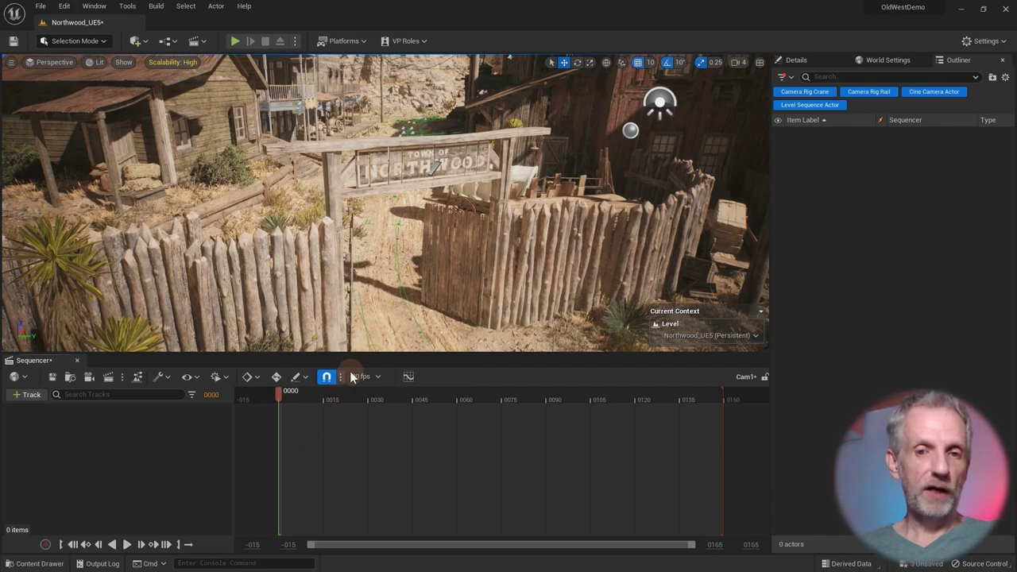
Step: Select the Northwood entrance gate and examine the Actor To Sequencer options for adding it to the sequence
{"action": "left_click", "coordinate": [399, 172]}
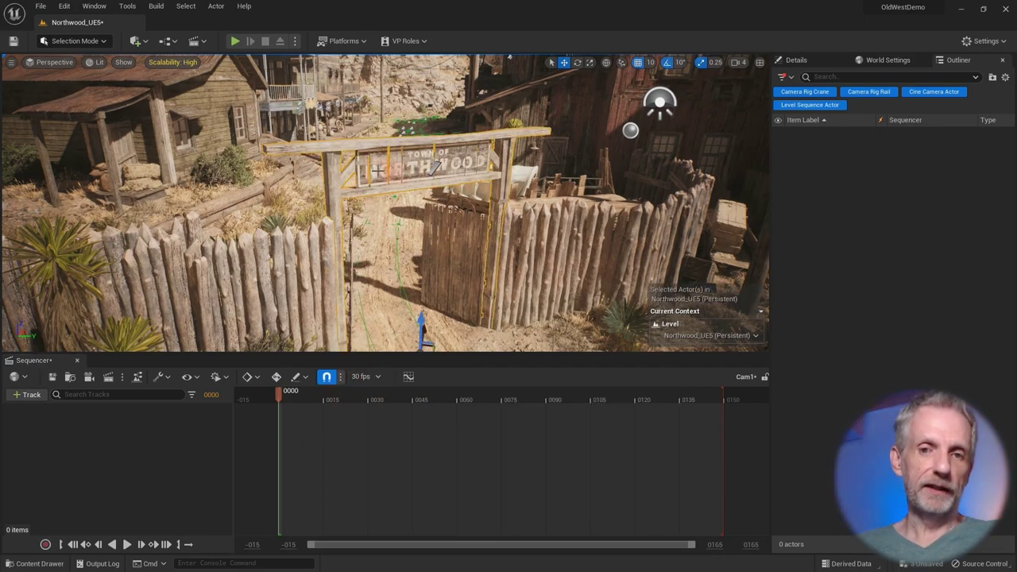
{"action": "left_click", "coordinate": [26, 394]}
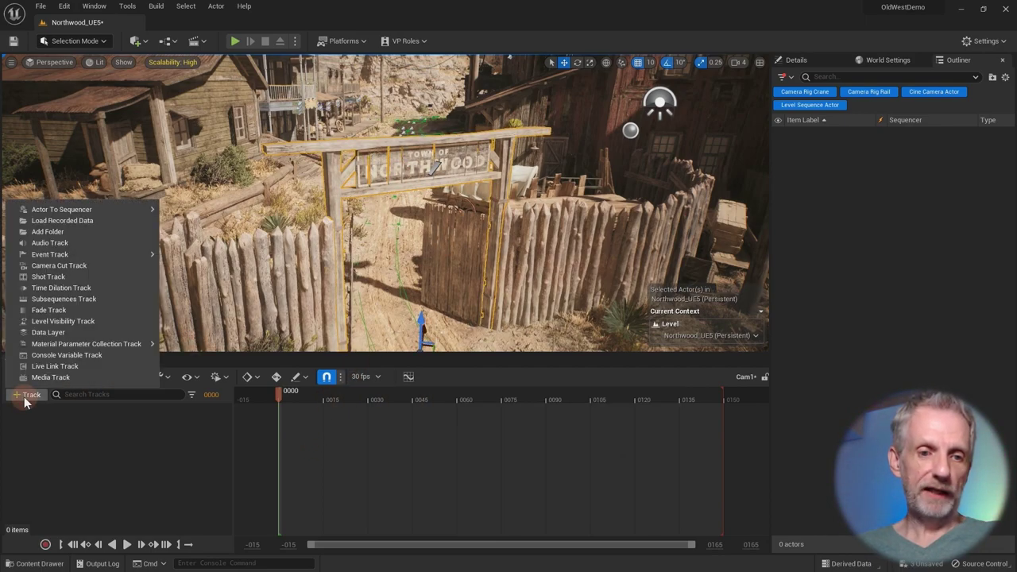
{"action": "mouse_move", "coordinate": [118, 207]}
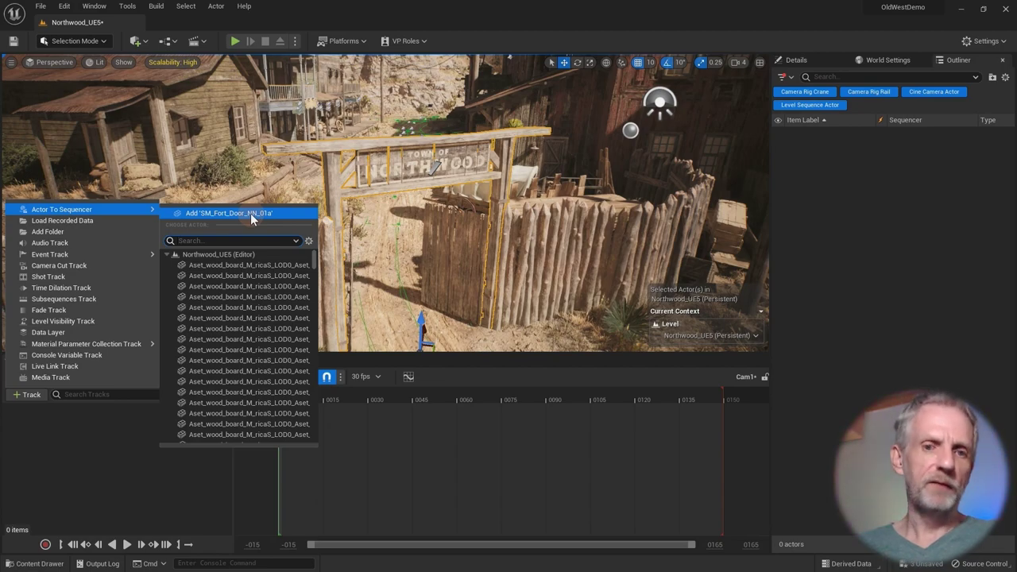
{"action": "left_click", "coordinate": [73, 436]}
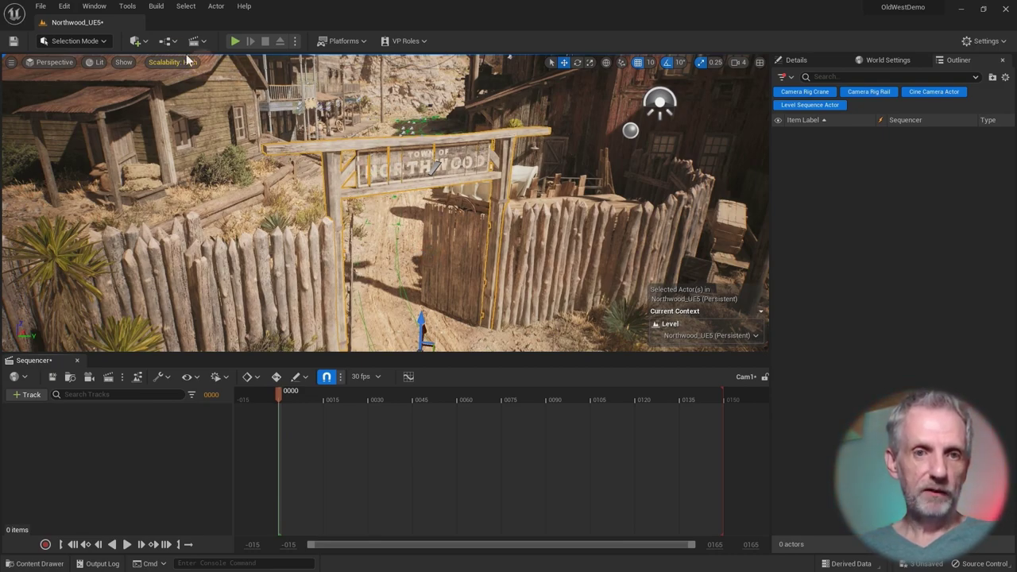
Step: Add a new cine camera to the Cam1 sequence and set its current focal length to 18
{"action": "left_click", "coordinate": [139, 41]}
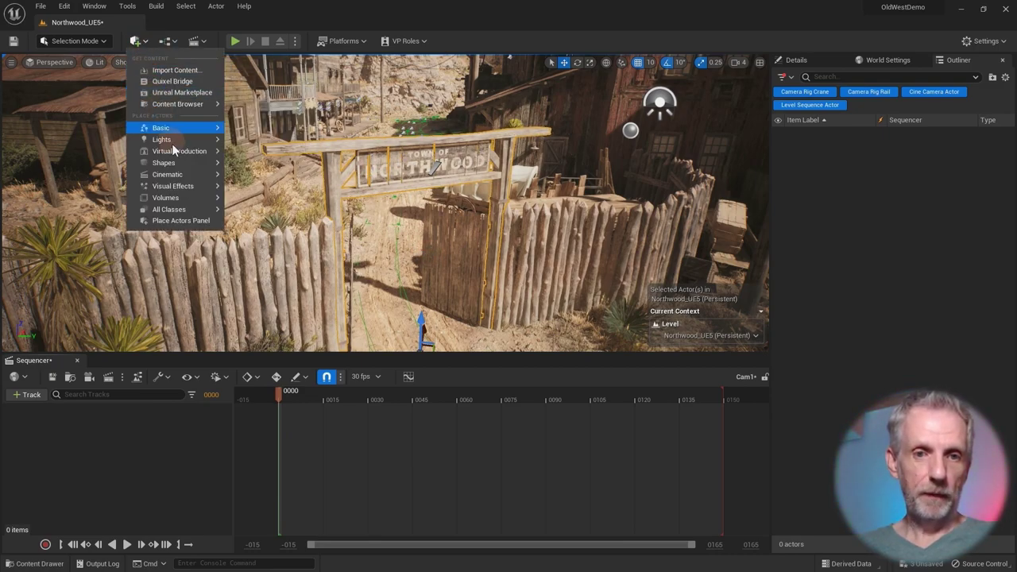
{"action": "mouse_move", "coordinate": [173, 172]}
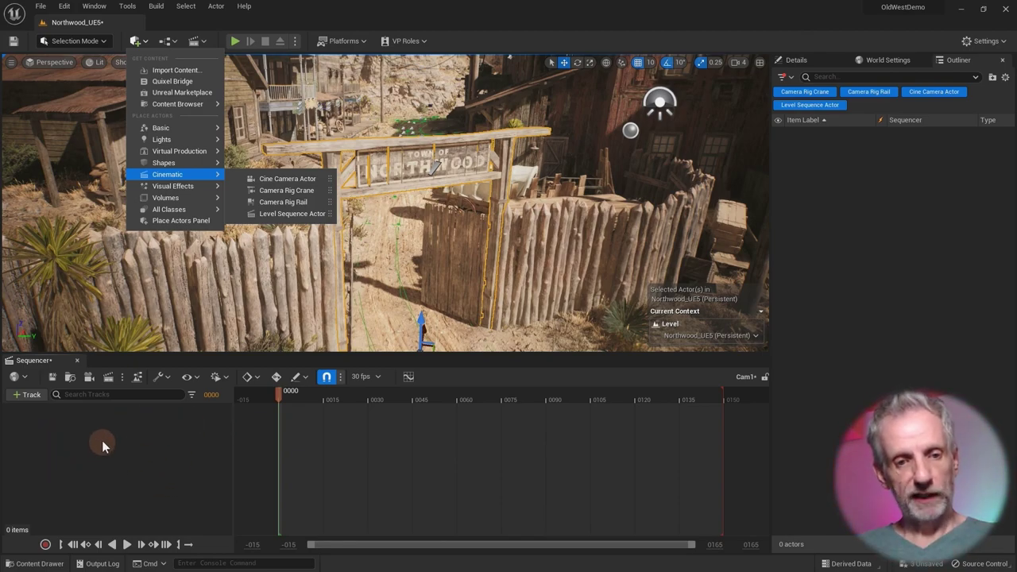
{"action": "left_click", "coordinate": [90, 380]}
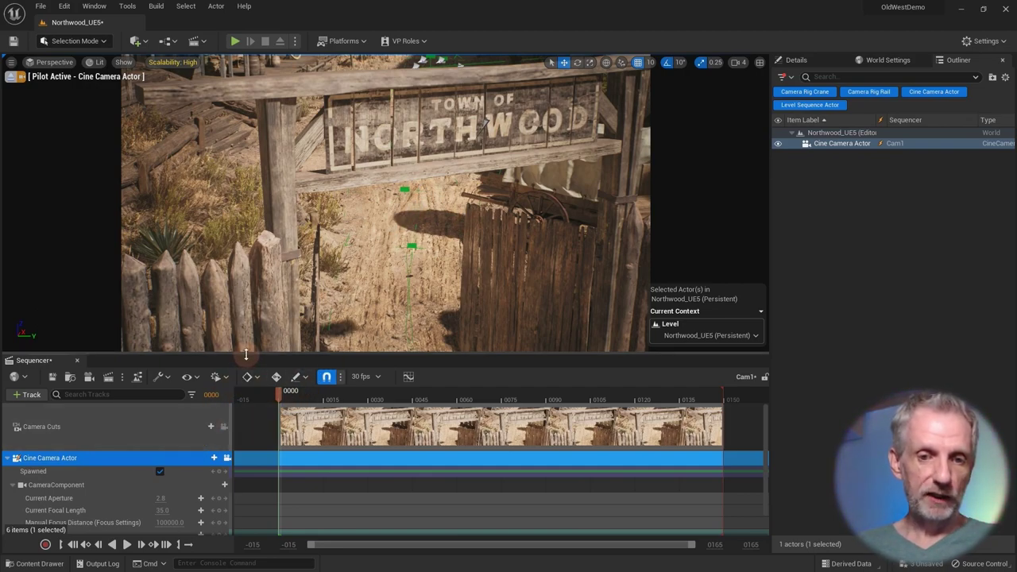
{"action": "left_click_drag", "start_coordinate": [242, 355], "coordinate": [249, 310]}
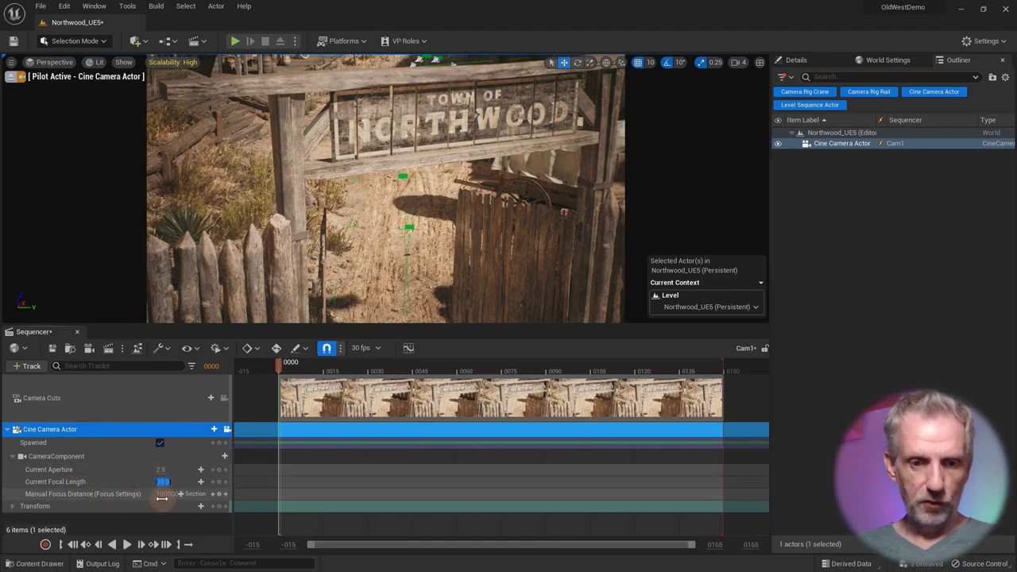
{"action": "key", "text": "Return"}
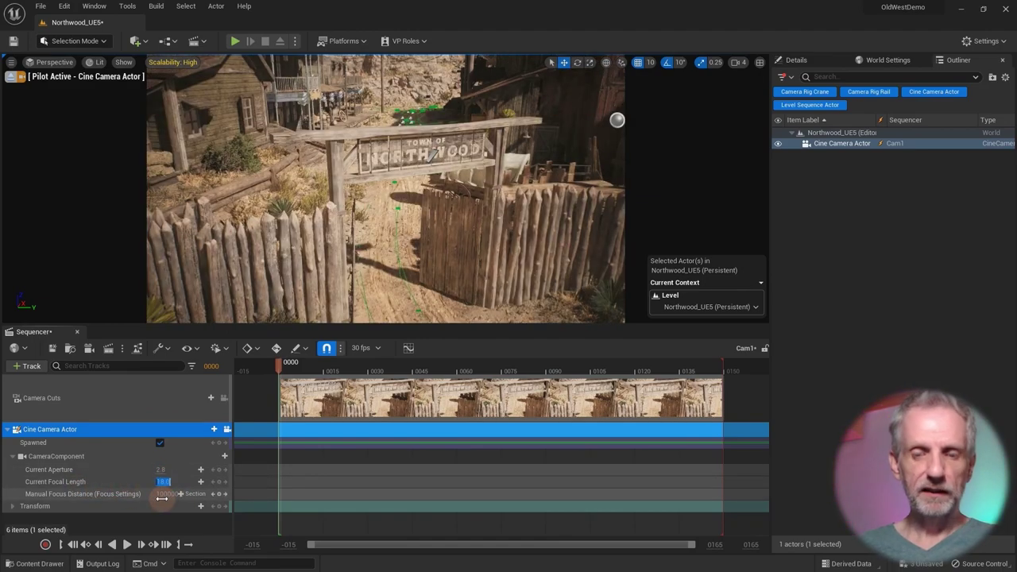
{"action": "left_click_drag", "start_coordinate": [391, 326], "coordinate": [391, 355]}
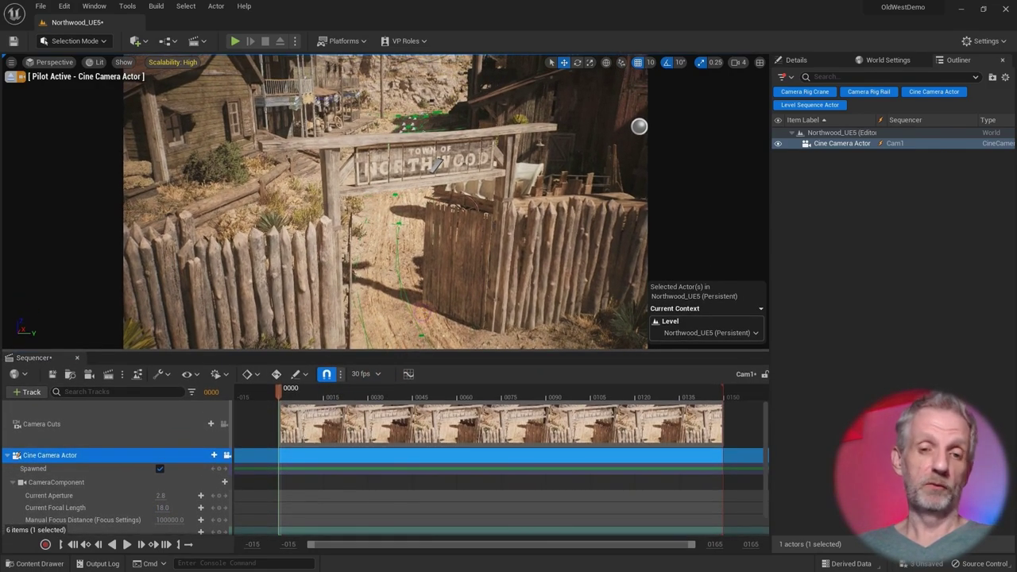
Step: Pull the piloted camera back to frame the Northwood gate with the buildings behind it, and key its transform at frame 0
{"action": "right_click_drag", "start_coordinate": [385, 202], "coordinate": [410, 192]}
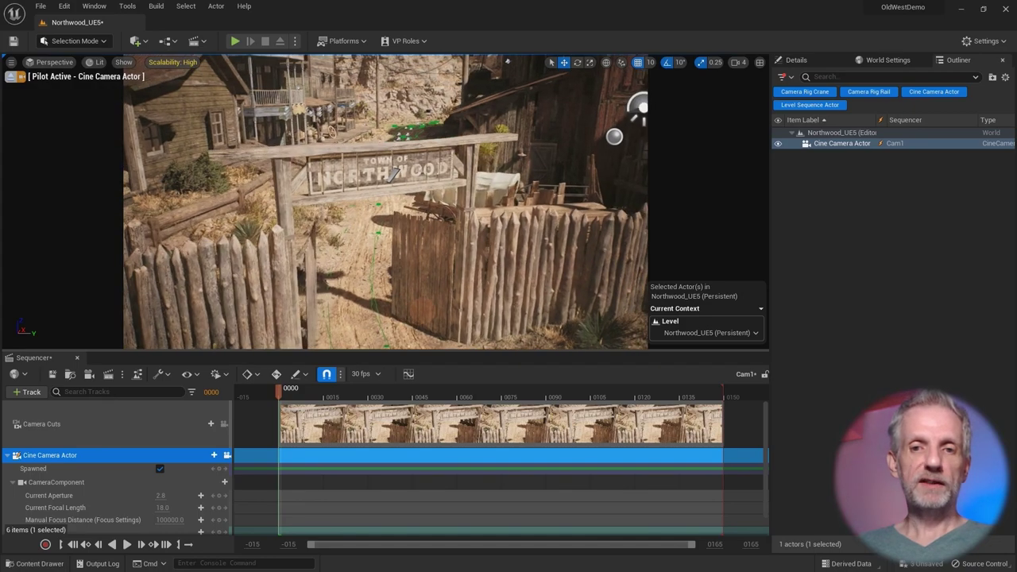
{"action": "right_click_drag", "start_coordinate": [614, 136], "coordinate": [583, 147]}
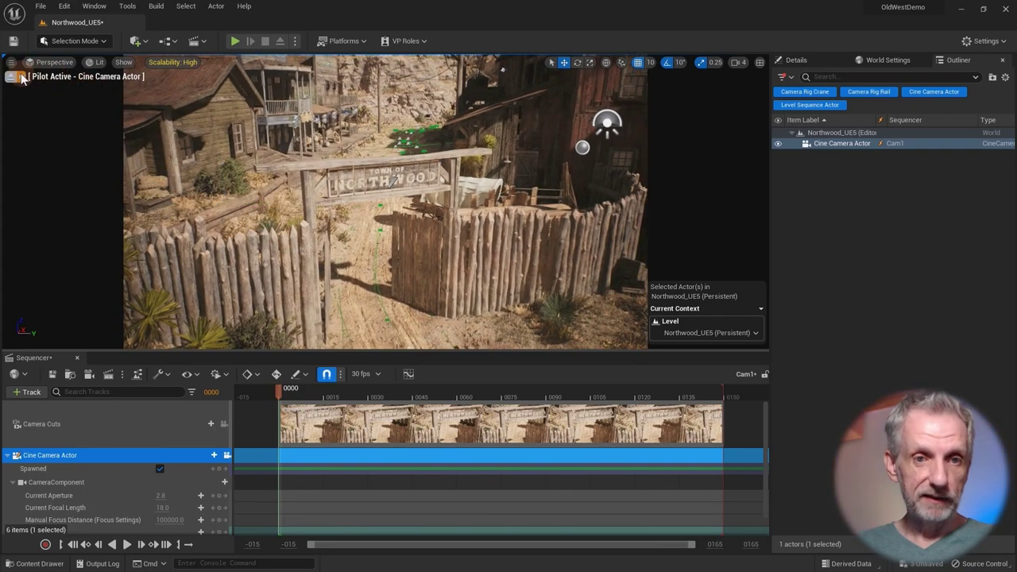
{"action": "mouse_move", "coordinate": [294, 207]}
{"action": "right_mouse_down"}
{"action": "mouse_move", "coordinate": [313, 211]}
{"action": "mouse_move", "coordinate": [279, 197]}
{"action": "mouse_move", "coordinate": [301, 233]}
{"action": "mouse_move", "coordinate": [338, 232]}
{"action": "mouse_move", "coordinate": [299, 148]}
{"action": "mouse_move", "coordinate": [287, 228]}
{"action": "mouse_move", "coordinate": [304, 221]}
{"action": "mouse_move", "coordinate": [256, 235]}
{"action": "mouse_move", "coordinate": [286, 200]}
{"action": "mouse_move", "coordinate": [276, 200]}
{"action": "right_mouse_up"}
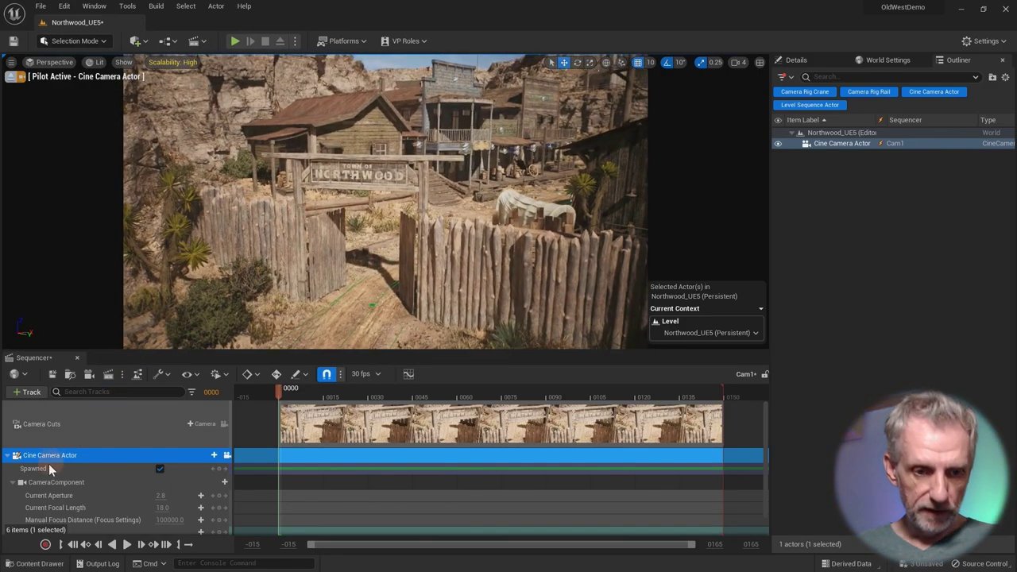
{"action": "left_click", "coordinate": [11, 483]}
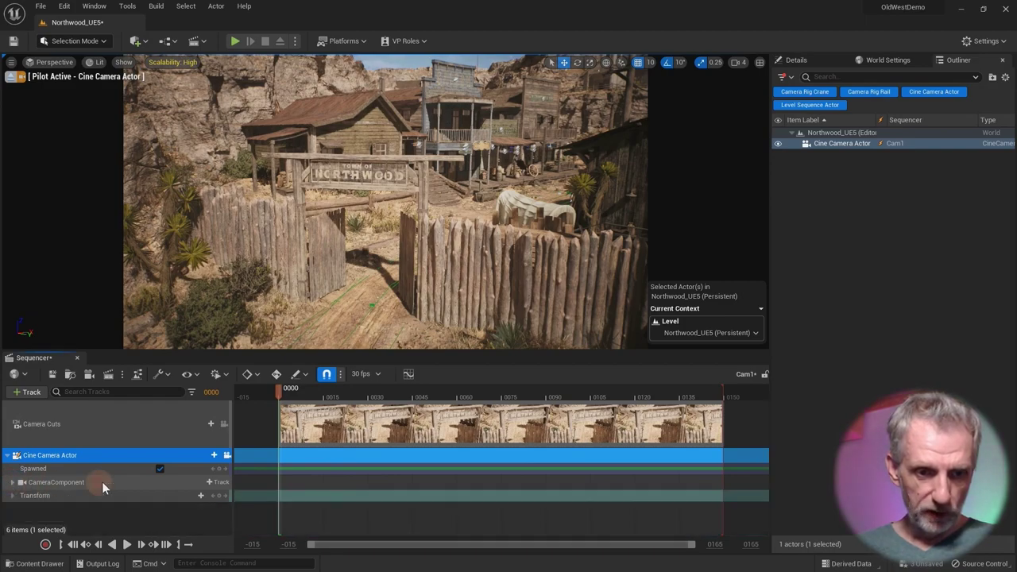
{"action": "left_click", "coordinate": [220, 497]}
Step: At frame 150, move the camera low and close to the Northwood entrance sign and key its transform
{"action": "left_click_drag", "start_coordinate": [285, 390], "coordinate": [407, 390]}
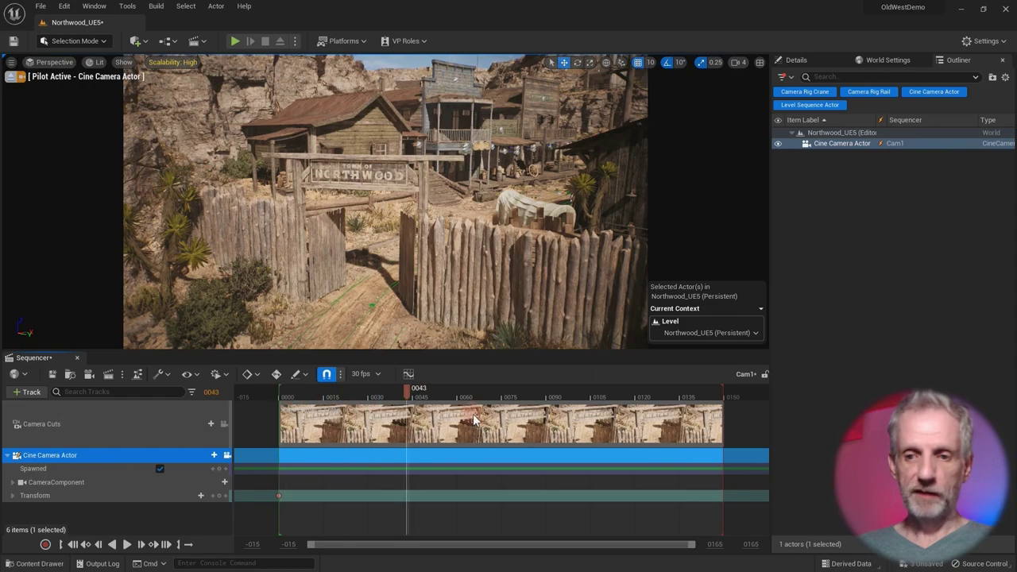
{"action": "left_click_drag", "start_coordinate": [473, 419], "coordinate": [725, 420]}
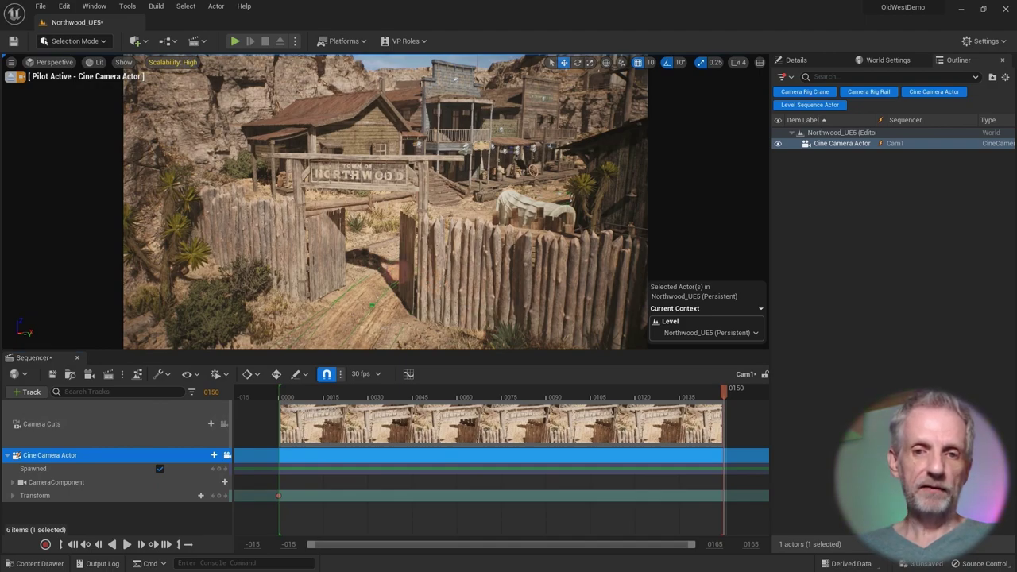
{"action": "right_click_drag", "start_coordinate": [380, 159], "coordinate": [368, 186]}
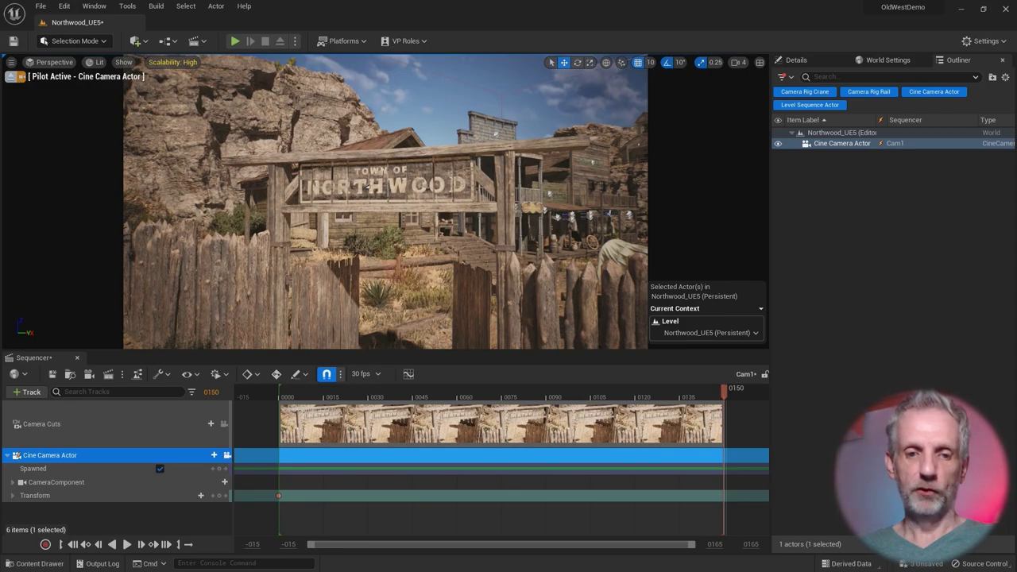
{"action": "left_click", "coordinate": [221, 496]}
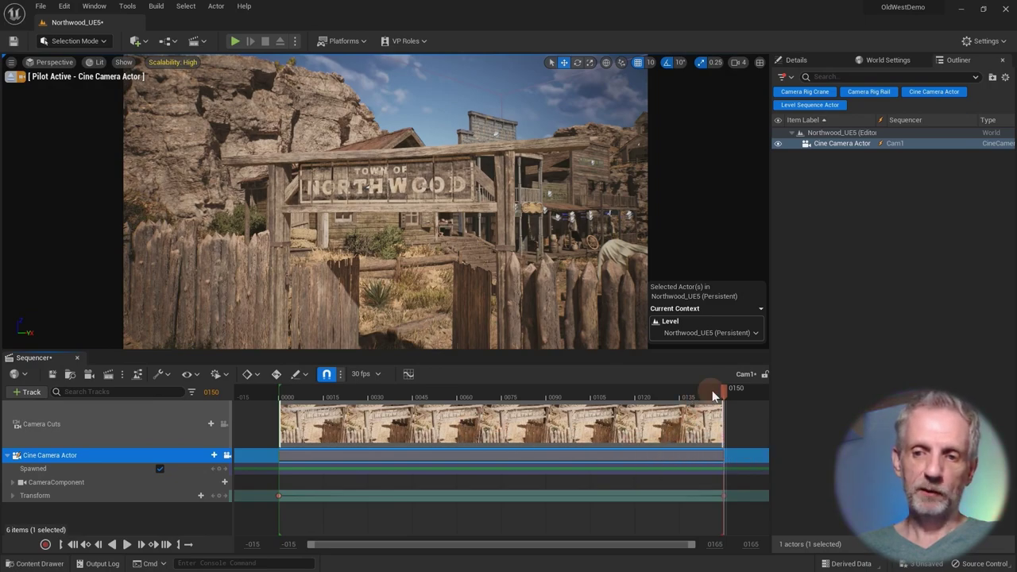
Step: Scrub through the Cam1 timeline to preview the camera move toward the entrance gate
{"action": "left_click_drag", "start_coordinate": [707, 399], "coordinate": [294, 414]}
{"action": "key", "text": "ctrl+space"}
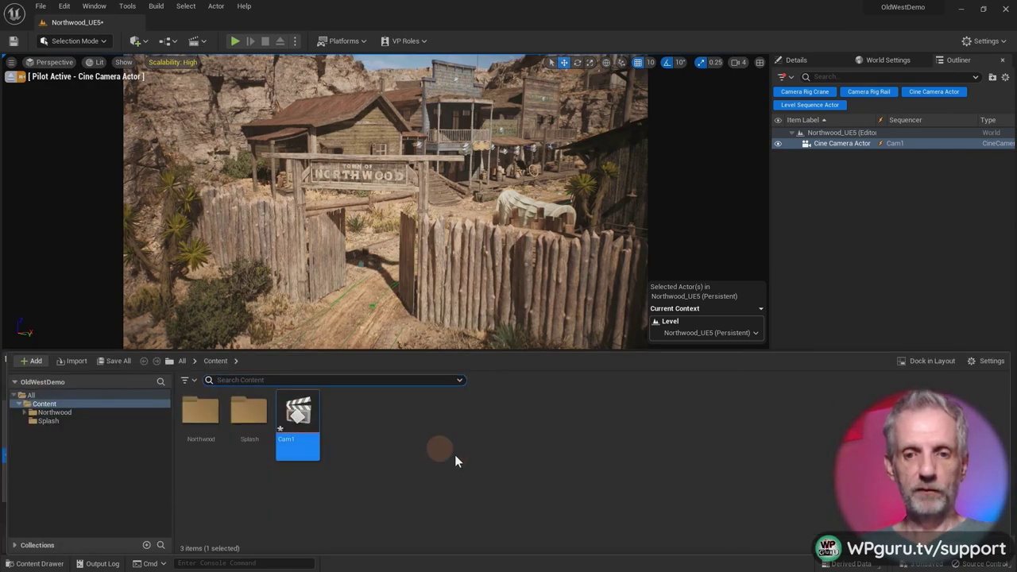
{"action": "left_click", "coordinate": [841, 144]}
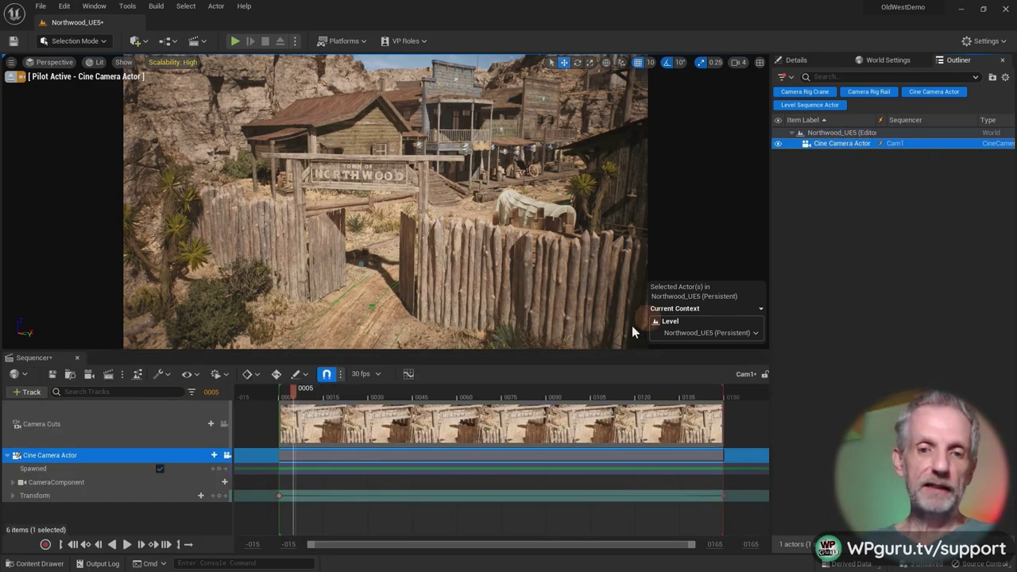
{"action": "left_click_drag", "start_coordinate": [306, 395], "coordinate": [354, 397]}
{"action": "left_click", "coordinate": [291, 392]}
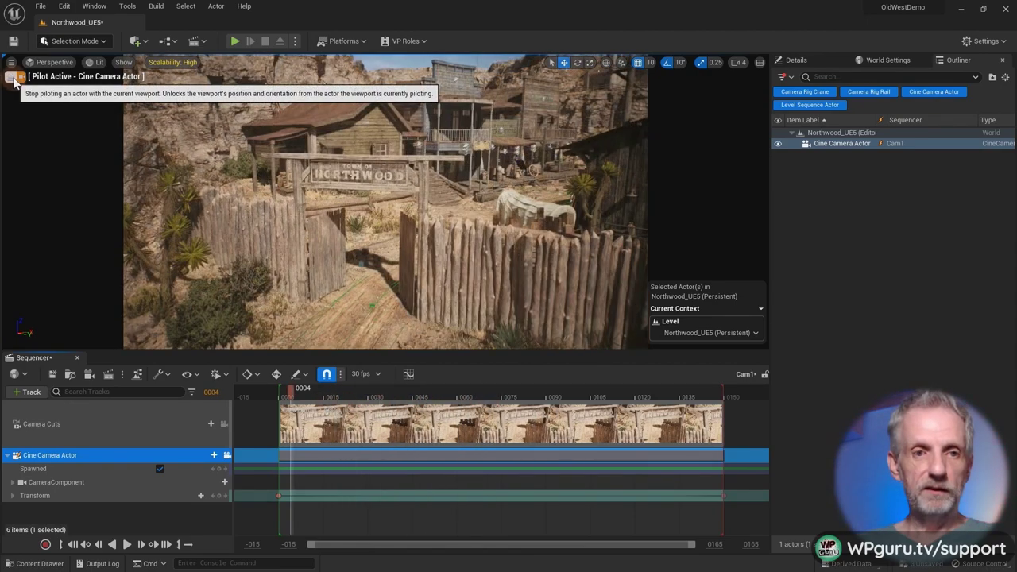
Step: Stop piloting the Cam1 camera and fly the view to a high angle over the town's main street
{"action": "left_click", "coordinate": [13, 77]}
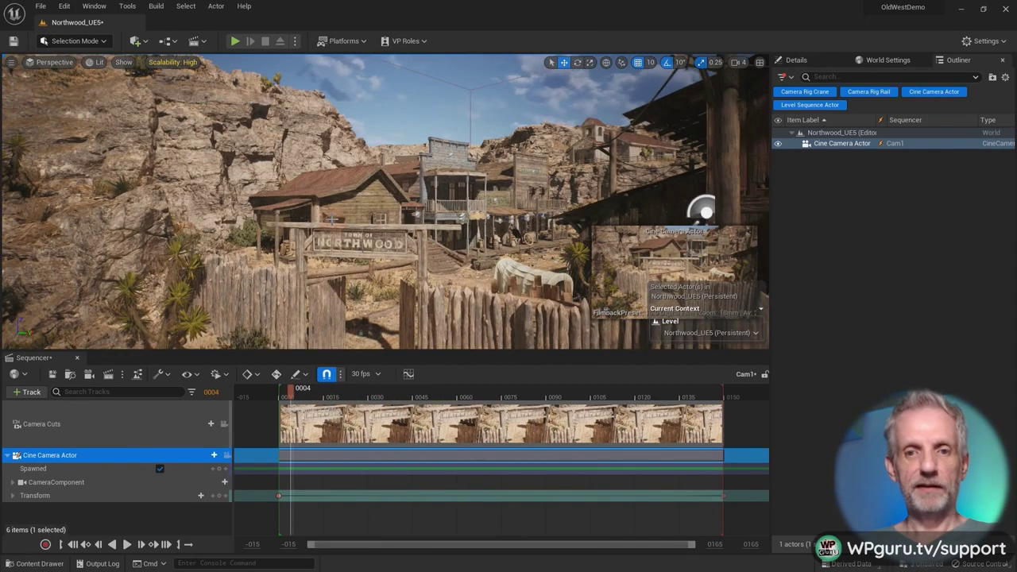
{"action": "mouse_move", "coordinate": [384, 201]}
{"action": "right_mouse_down"}
{"action": "mouse_move", "coordinate": [636, 195]}
{"action": "mouse_move", "coordinate": [611, 201]}
{"action": "mouse_move", "coordinate": [628, 238]}
{"action": "mouse_move", "coordinate": [624, 278]}
{"action": "mouse_move", "coordinate": [390, 202]}
{"action": "mouse_move", "coordinate": [389, 186]}
{"action": "mouse_move", "coordinate": [392, 208]}
{"action": "mouse_move", "coordinate": [371, 214]}
{"action": "right_mouse_up"}
{"action": "key", "text": "e"}
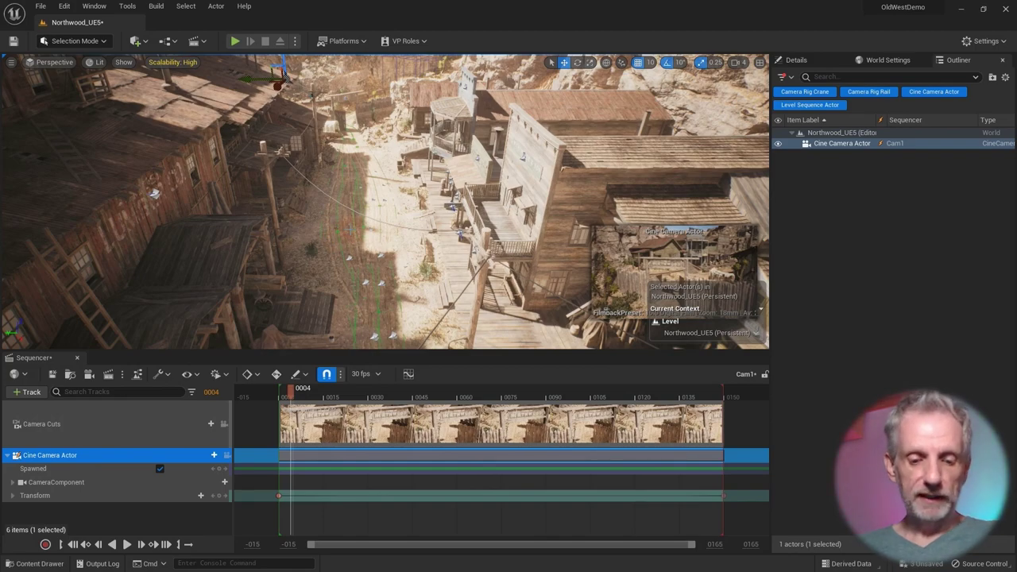
Step: Create a level sequence named Cam2 in the Content folder and open it in Sequencer
{"action": "key", "text": "ctrl+space"}
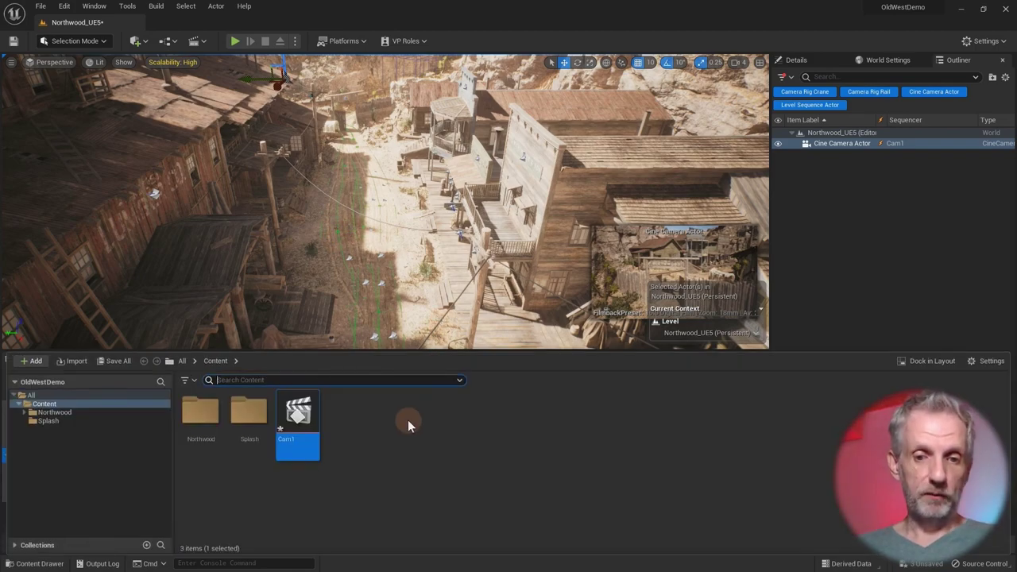
{"action": "right_click", "coordinate": [407, 420]}
{"action": "mouse_move", "coordinate": [473, 296]}
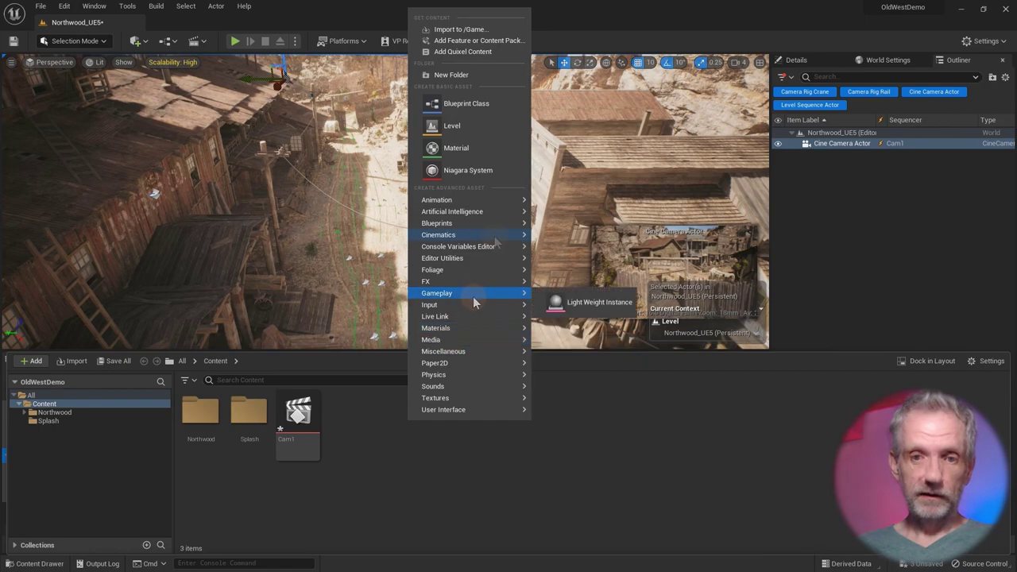
{"action": "mouse_move", "coordinate": [494, 236]}
{"action": "left_click", "coordinate": [576, 268]}
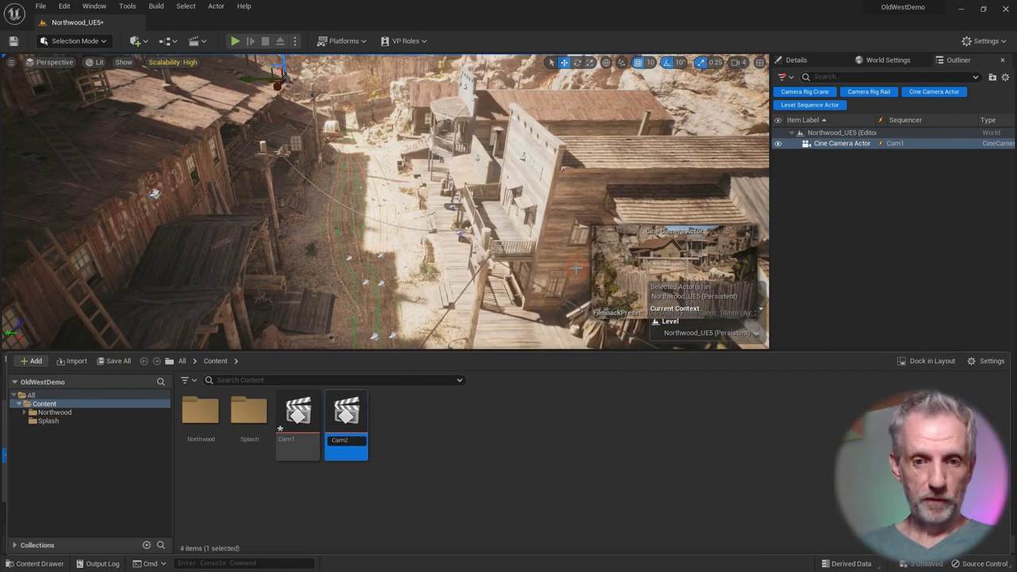
{"action": "double_click", "coordinate": [352, 420]}
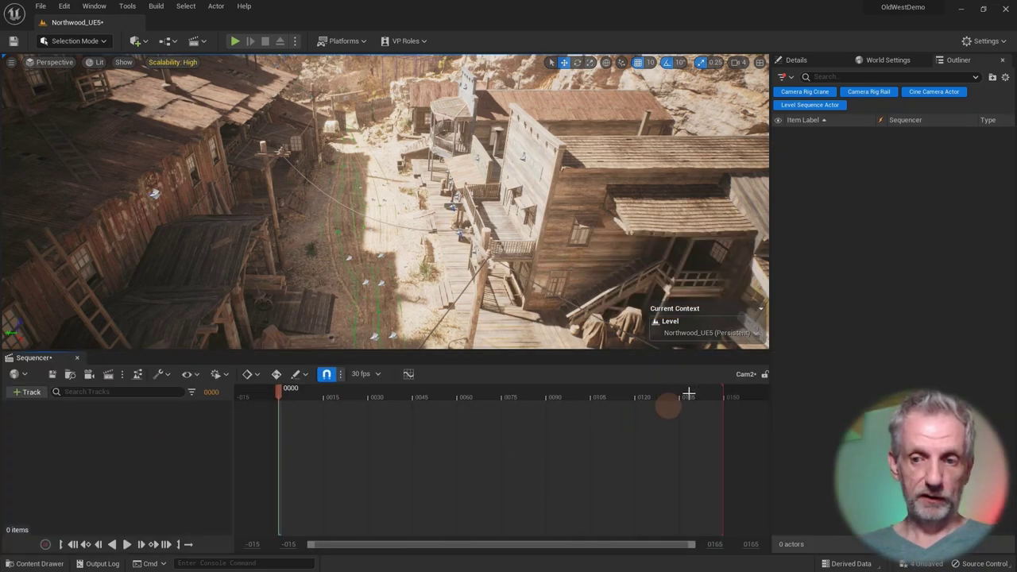
Step: Add a cine camera with a focal length of 18 to Cam2 and key its transform at frame 0
{"action": "left_click", "coordinate": [88, 376]}
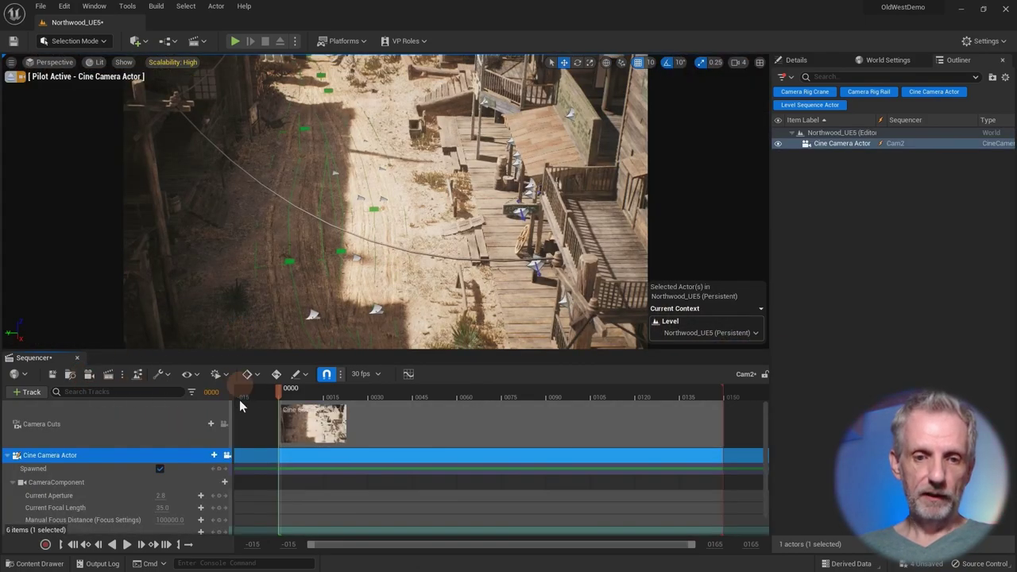
{"action": "left_click", "coordinate": [162, 507]}
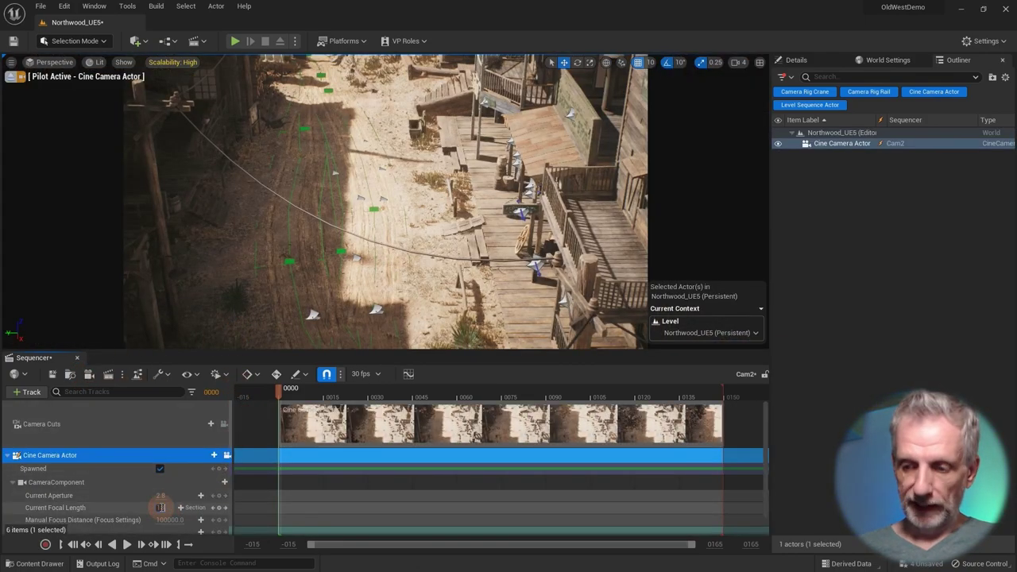
{"action": "type", "text": "18"}
{"action": "key", "text": "Return"}
{"action": "left_click", "coordinate": [14, 482]}
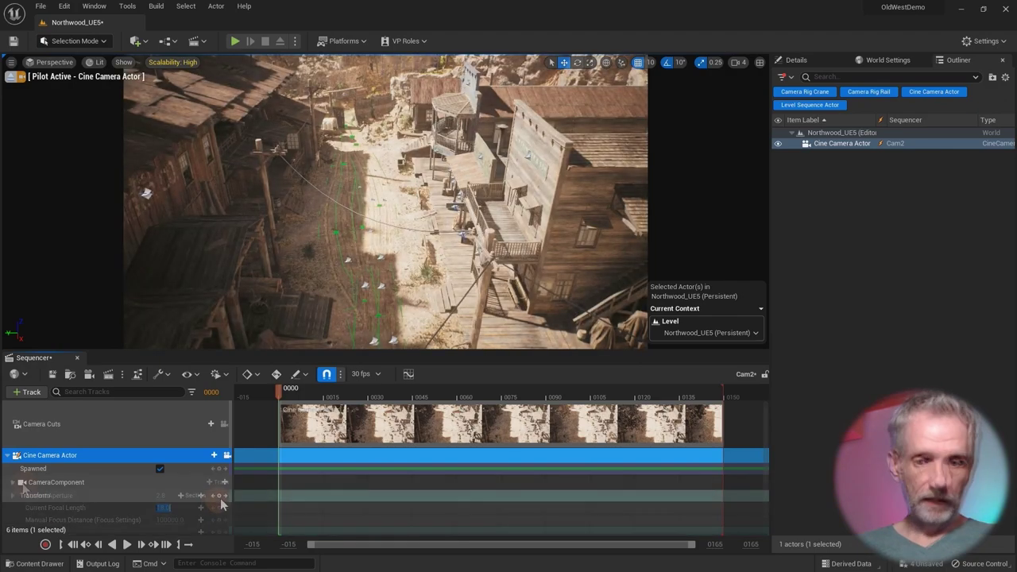
{"action": "left_click", "coordinate": [222, 497]}
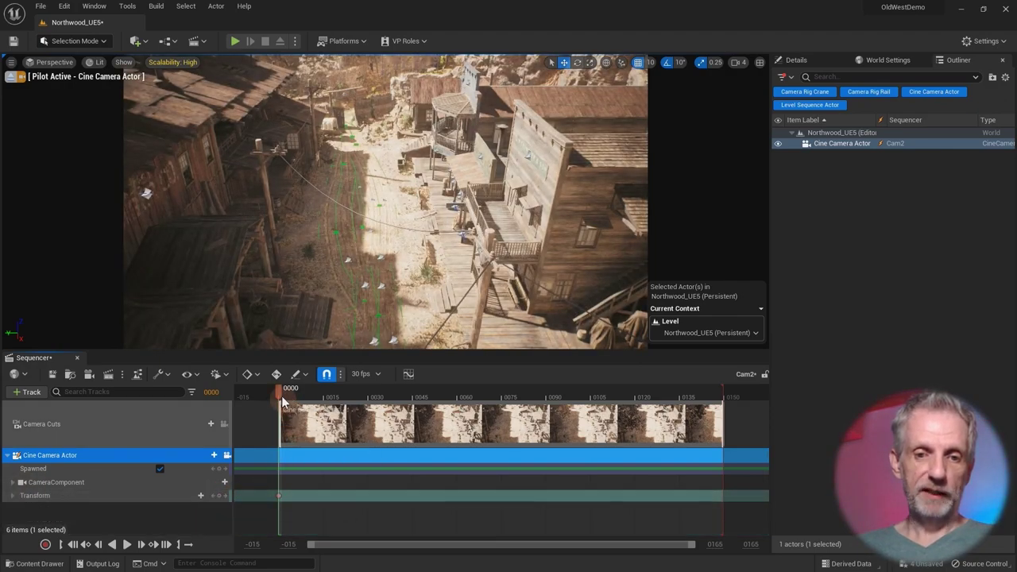
Step: At frame 149, lower the Cam2 camera to street level looking along the main street and key its transform
{"action": "left_click_drag", "start_coordinate": [279, 389], "coordinate": [696, 393]}
{"action": "left_click_drag", "start_coordinate": [699, 435], "coordinate": [701, 436]}
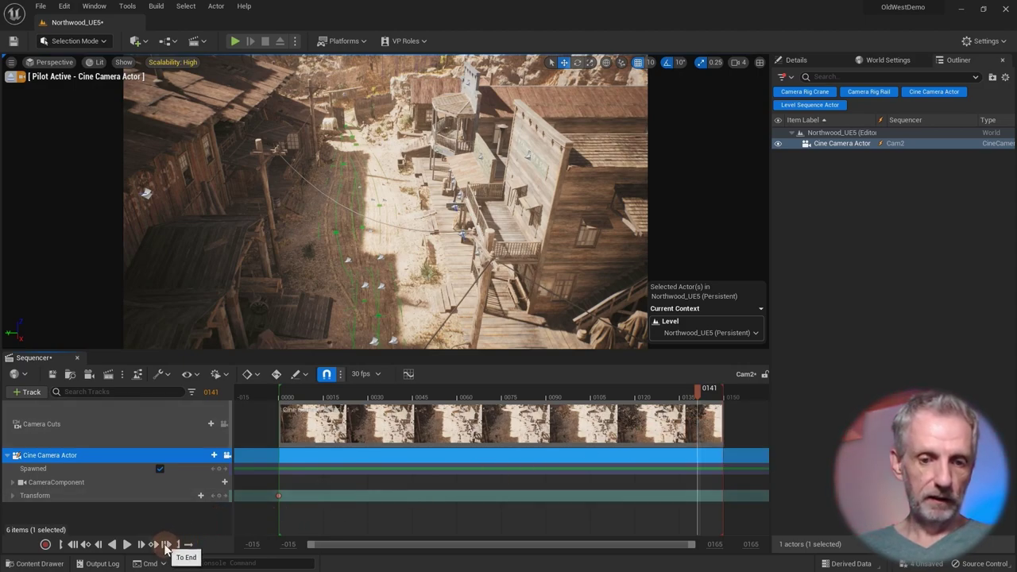
{"action": "left_click", "coordinate": [166, 545]}
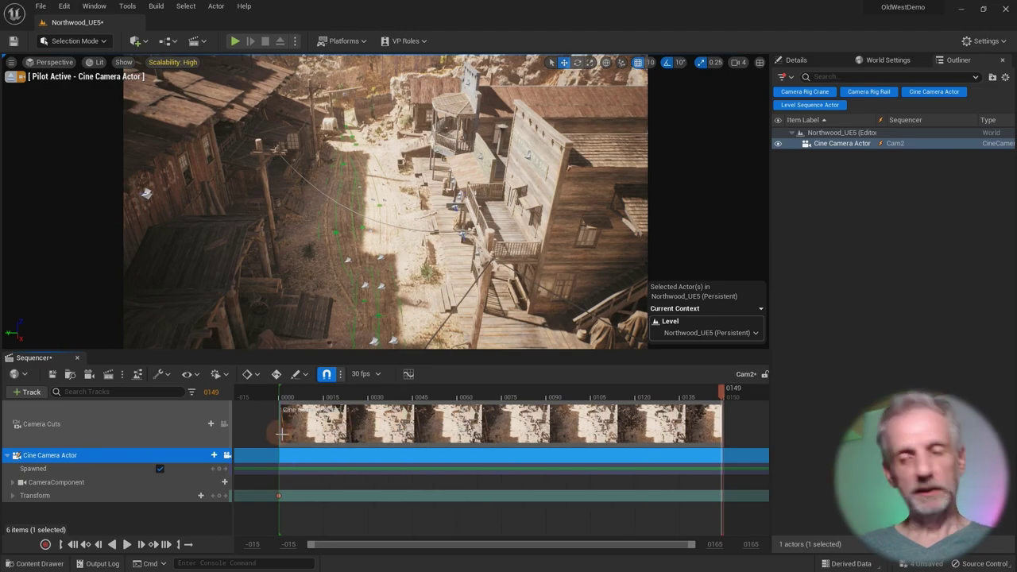
{"action": "right_click_drag", "start_coordinate": [455, 250], "coordinate": [434, 175]}
{"action": "right_click_drag", "start_coordinate": [423, 220], "coordinate": [431, 197]}
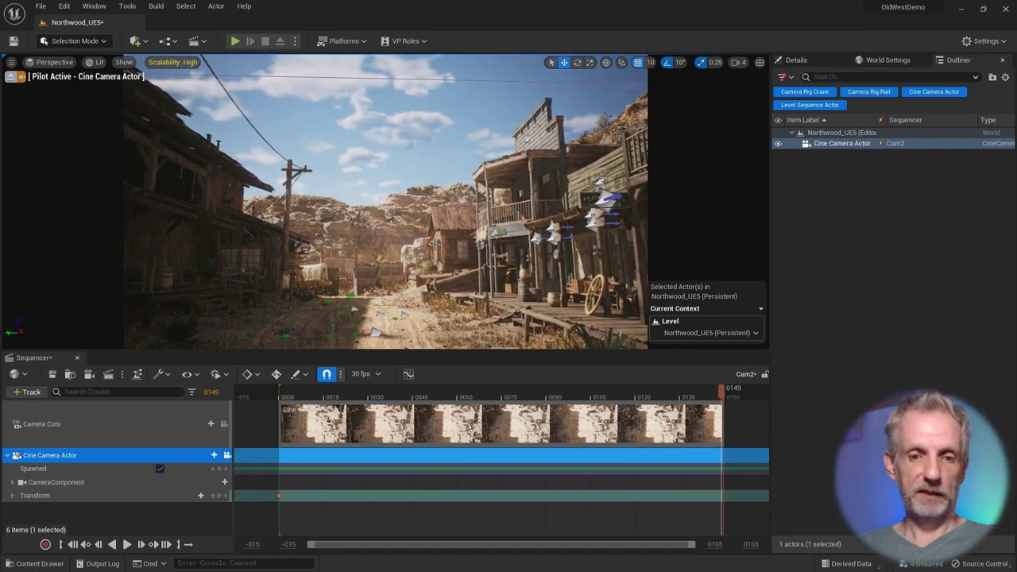
{"action": "left_click", "coordinate": [218, 495]}
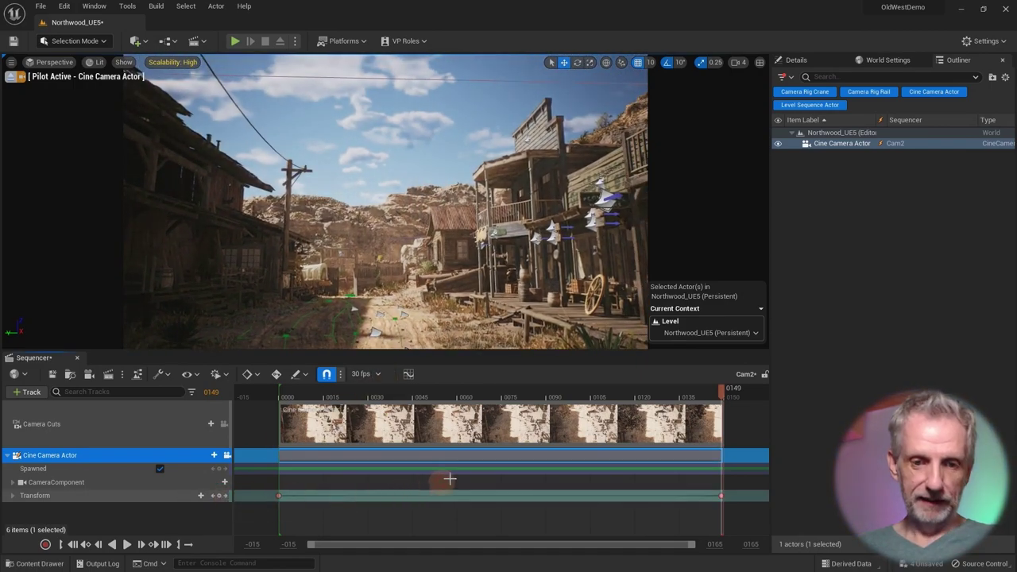
{"action": "left_click_drag", "start_coordinate": [721, 391], "coordinate": [332, 422]}
Step: Create a level sequence named Cam3 in the Content folder and open it in Sequencer
{"action": "key", "text": "ctrl+space"}
{"action": "right_click", "coordinate": [446, 432]}
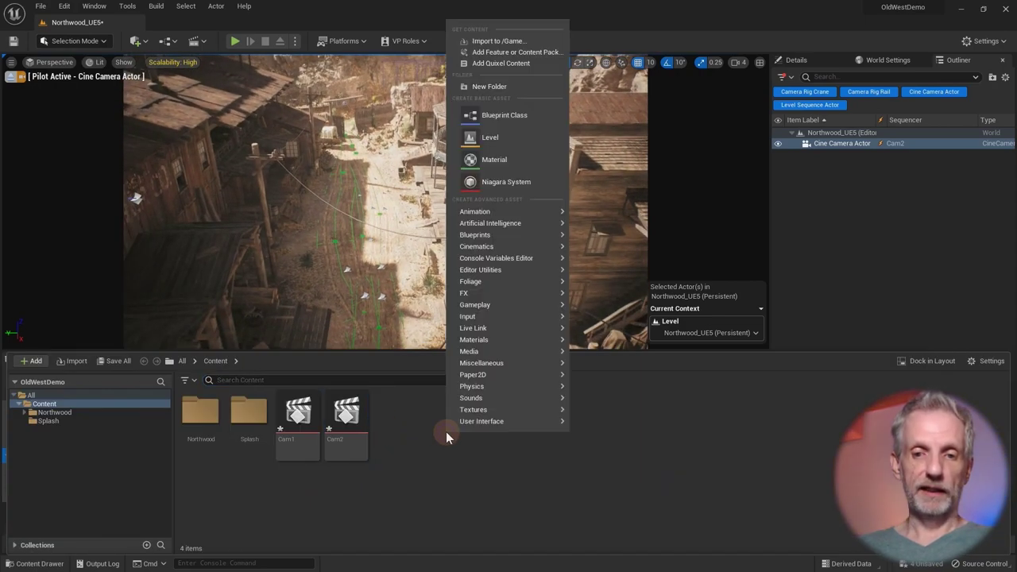
{"action": "mouse_move", "coordinate": [509, 247]}
{"action": "left_click", "coordinate": [630, 277]}
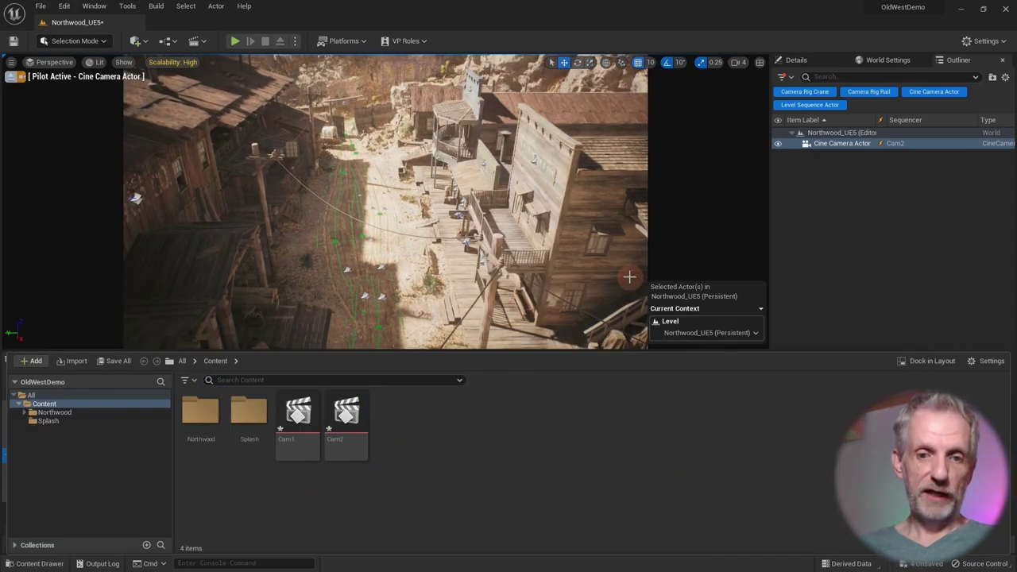
{"action": "type", "text": "Cam3"}
{"action": "key", "text": "Return"}
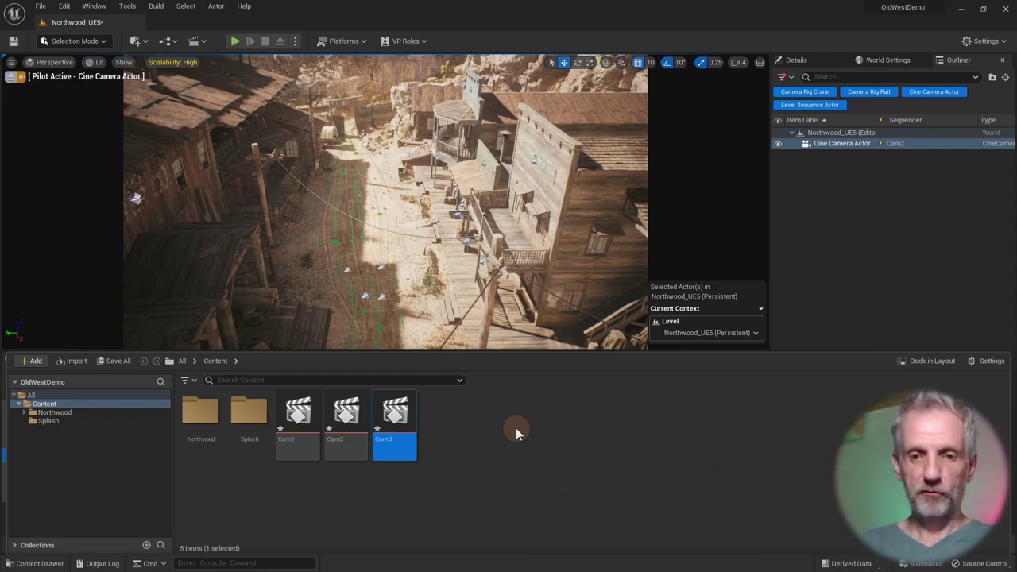
{"action": "double_click", "coordinate": [397, 412]}
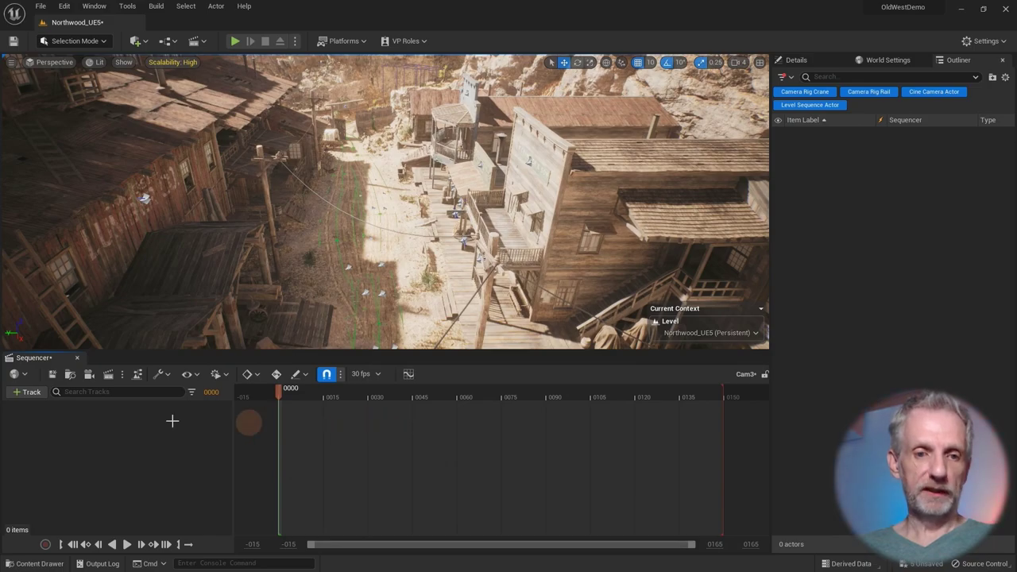
Step: Add a cine camera with a focal length of 18 facing the M. Crumpler & Son building to Cam3 and key its transform at frame 0
{"action": "right_click_drag", "start_coordinate": [368, 239], "coordinate": [322, 164]}
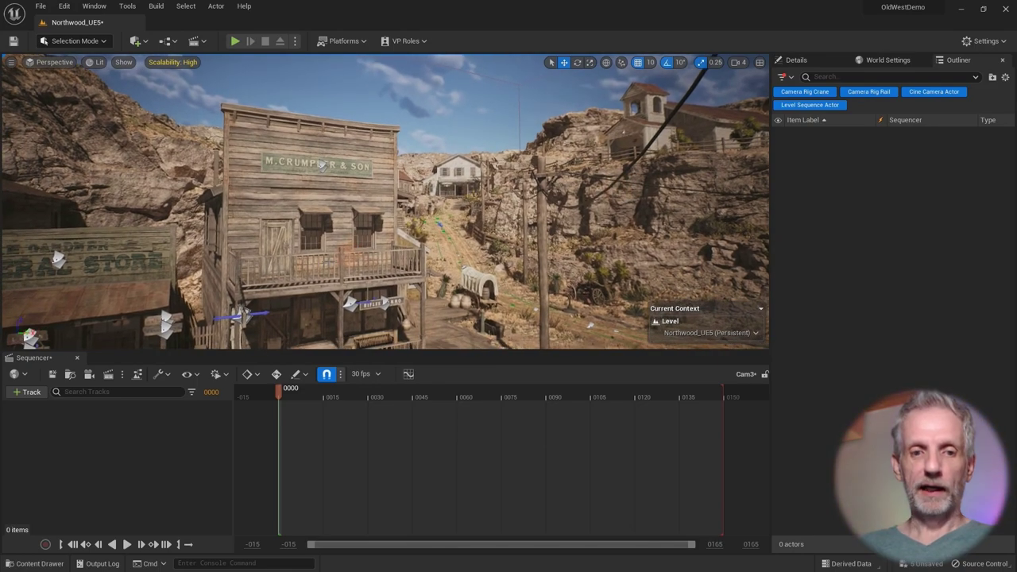
{"action": "left_click", "coordinate": [90, 374]}
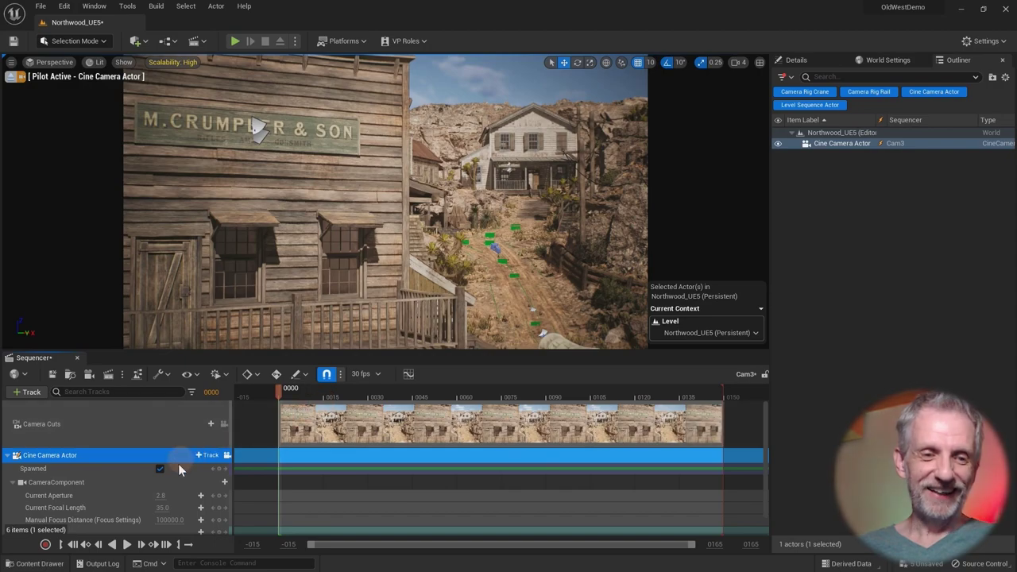
{"action": "left_click", "coordinate": [165, 507]}
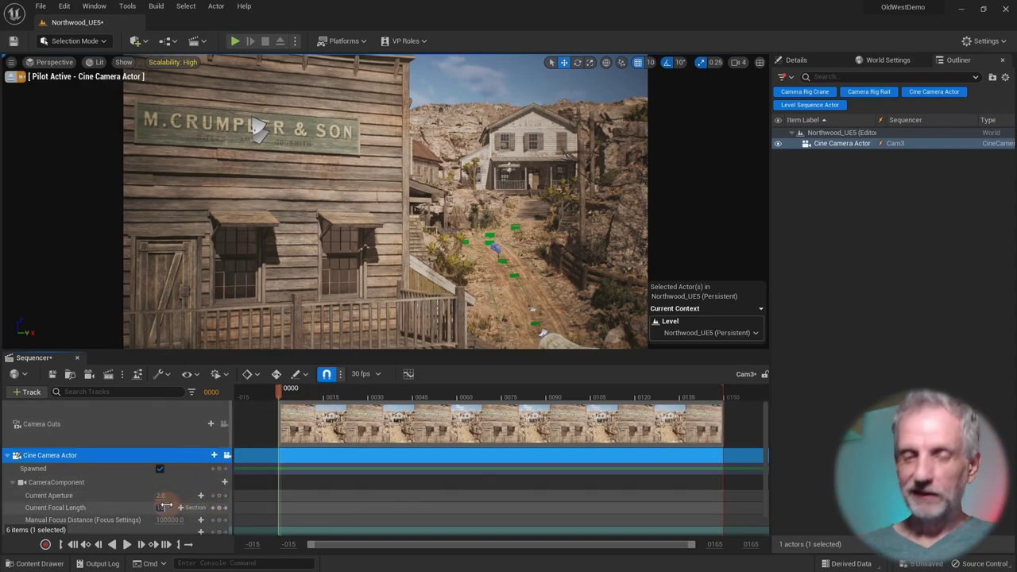
{"action": "type", "text": "18"}
{"action": "key", "text": "Return"}
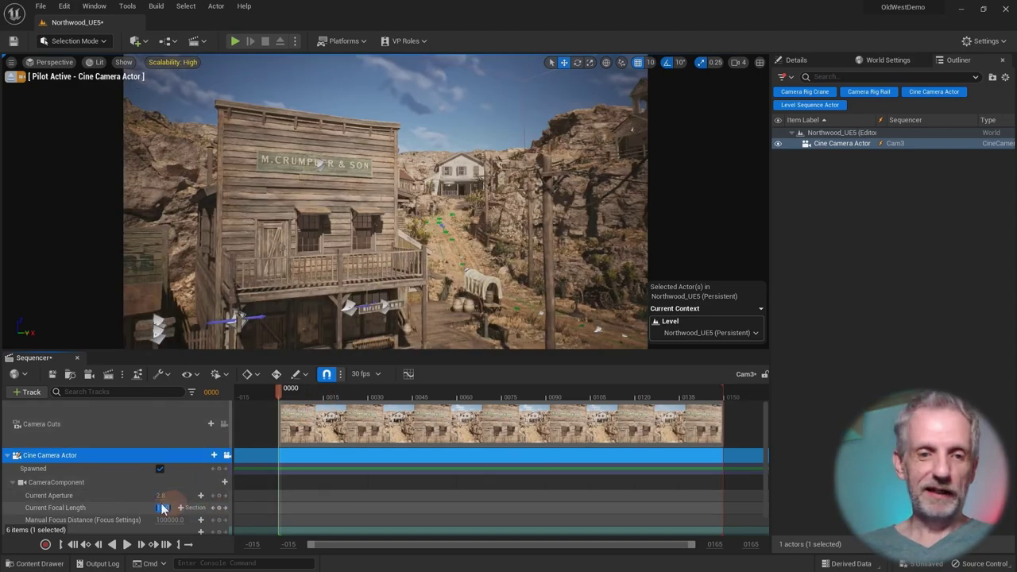
{"action": "left_click", "coordinate": [14, 485]}
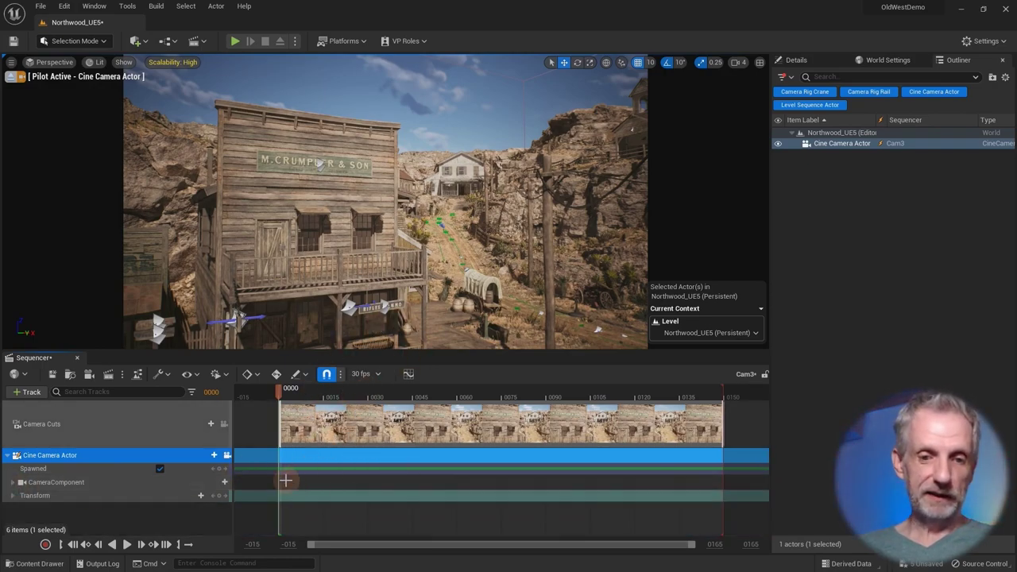
{"action": "left_click", "coordinate": [218, 495]}
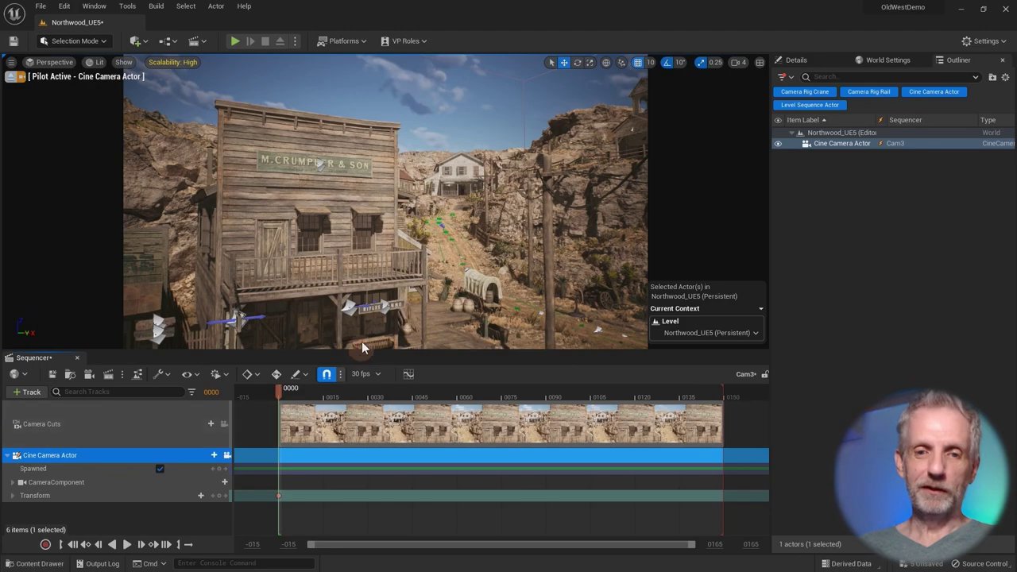
Step: At frame 149, move the Cam3 camera in closer to the M. Crumpler & Son facade, key its transform and scrub back through the shot
{"action": "key", "text": "w"}
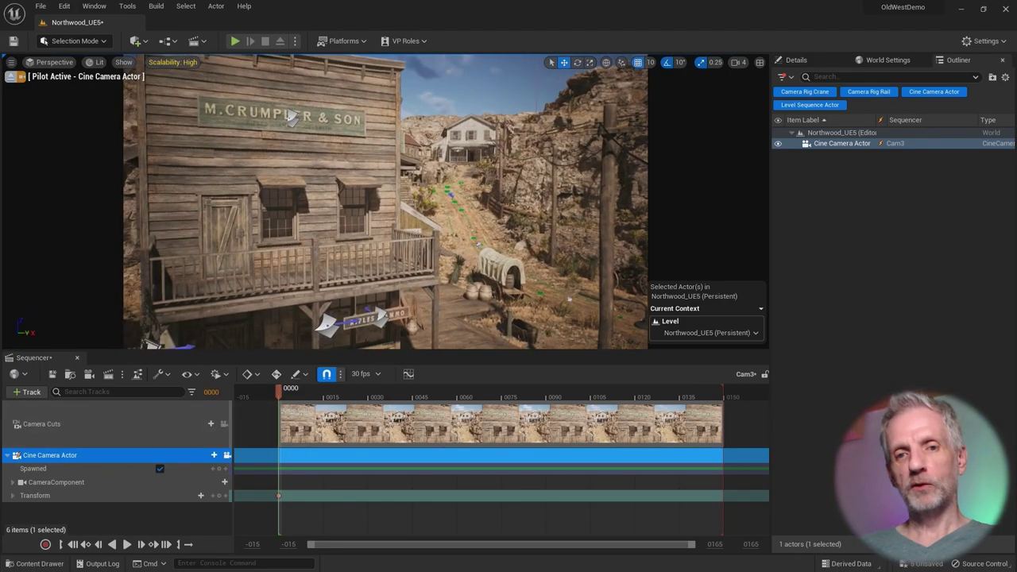
{"action": "left_click_drag", "start_coordinate": [308, 139], "coordinate": [359, 180]}
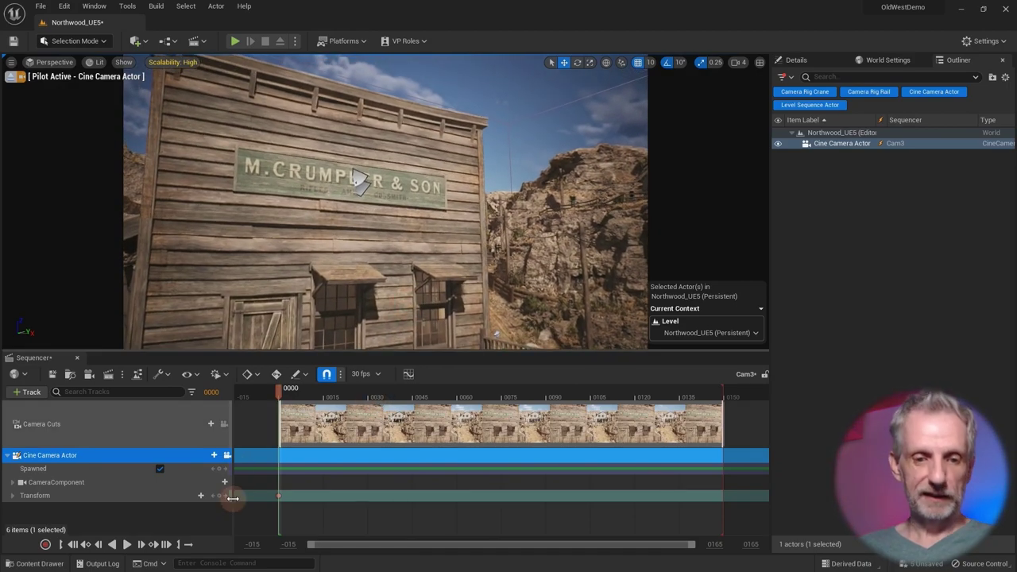
{"action": "left_click", "coordinate": [163, 544]}
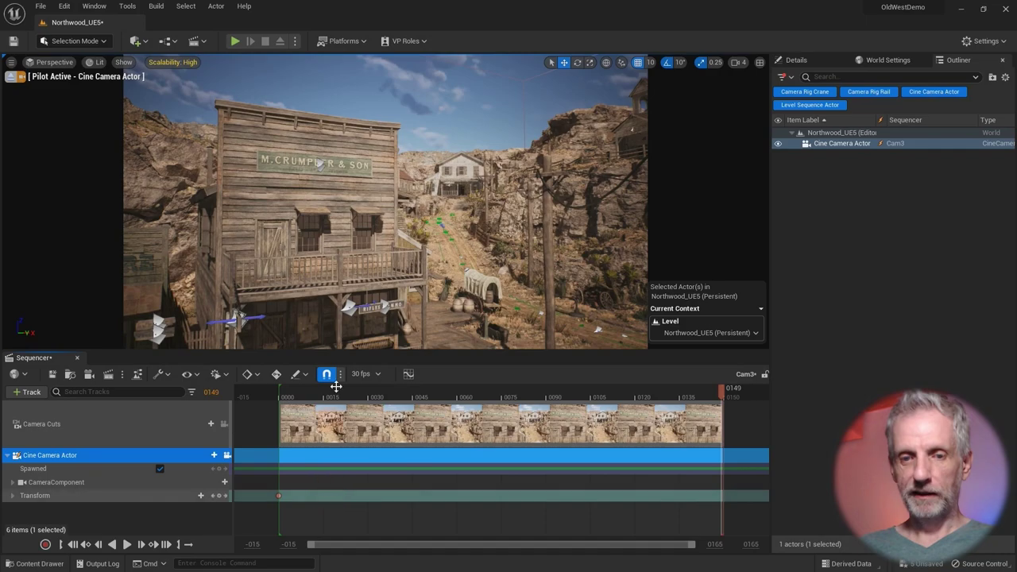
{"action": "right_click_drag", "start_coordinate": [467, 342], "coordinate": [466, 306]}
{"action": "key", "text": "w"}
{"action": "left_click_drag", "start_coordinate": [305, 198], "coordinate": [304, 151]}
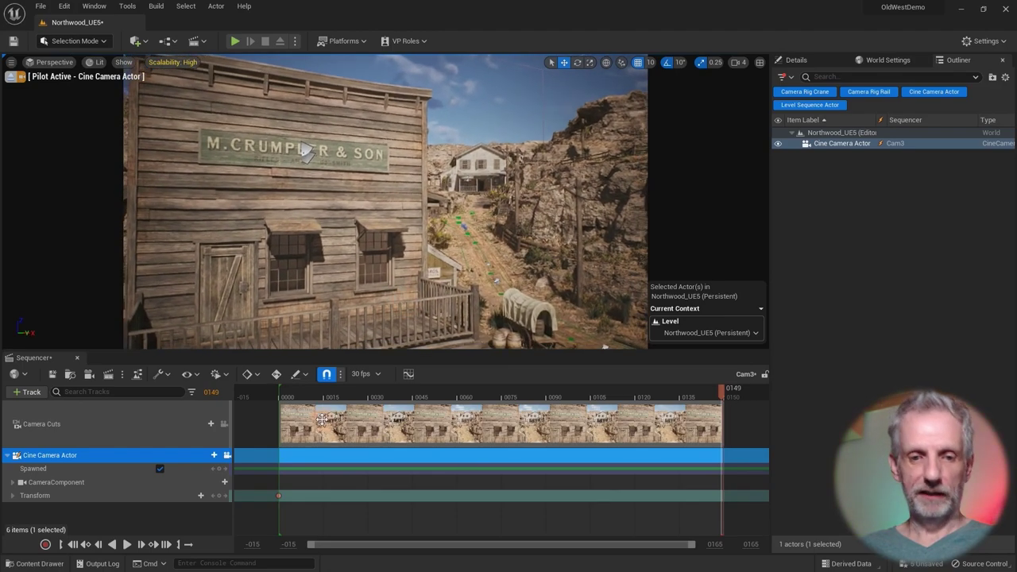
{"action": "left_click", "coordinate": [221, 497]}
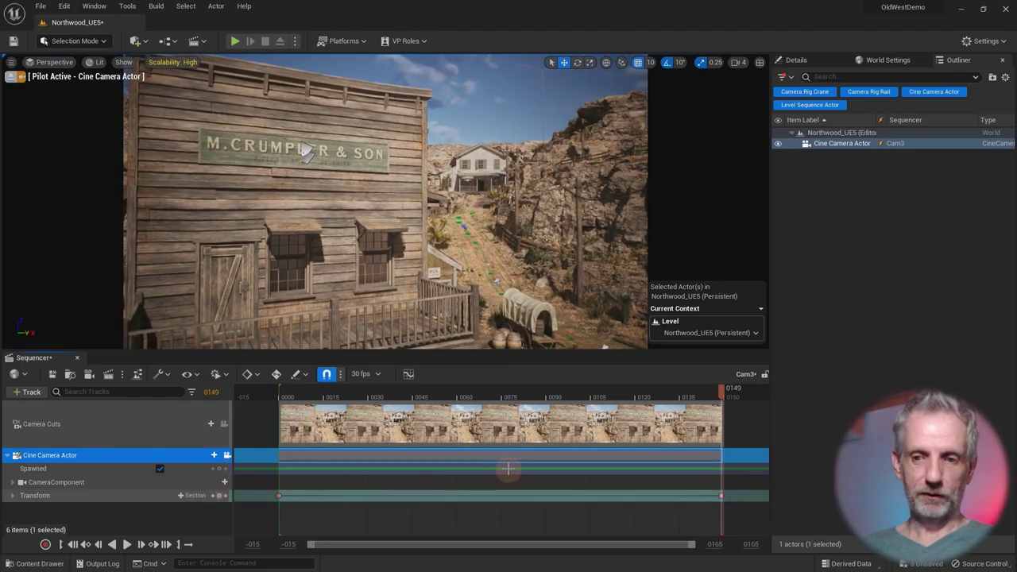
{"action": "left_click_drag", "start_coordinate": [608, 407], "coordinate": [286, 408]}
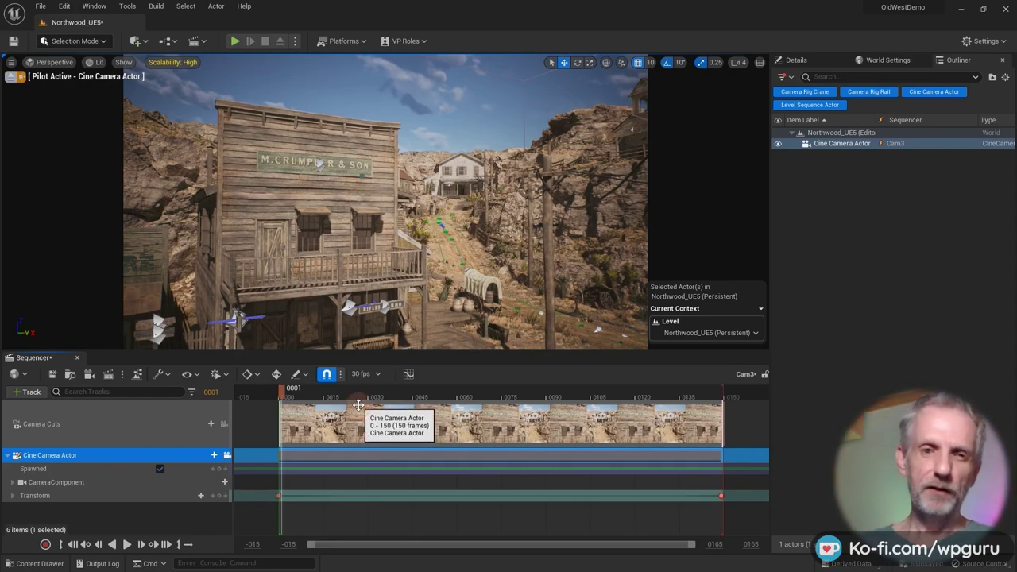
{"action": "key", "text": "ctrl+space"}
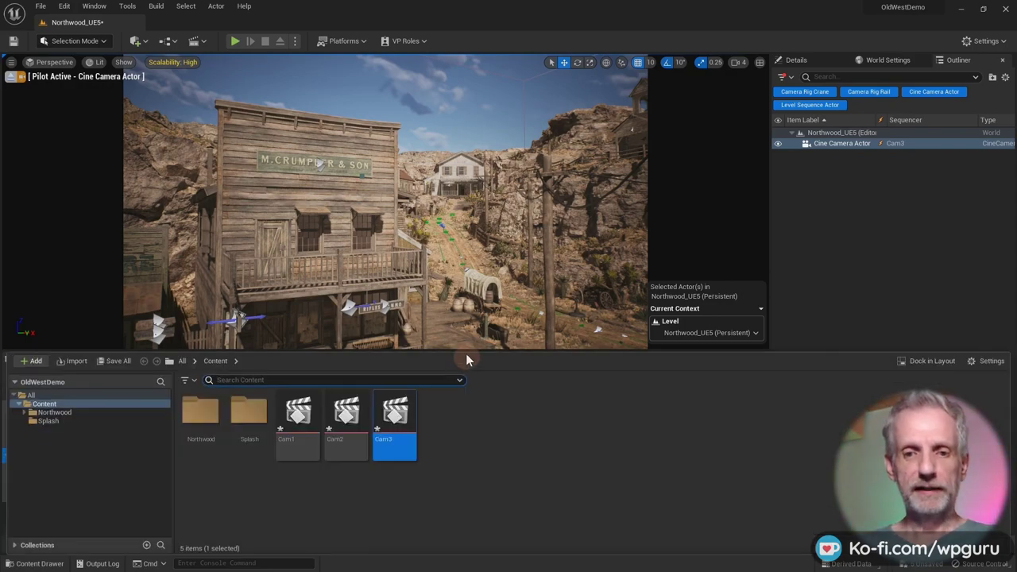
{"action": "right_click", "coordinate": [499, 425]}
{"action": "mouse_move", "coordinate": [576, 243]}
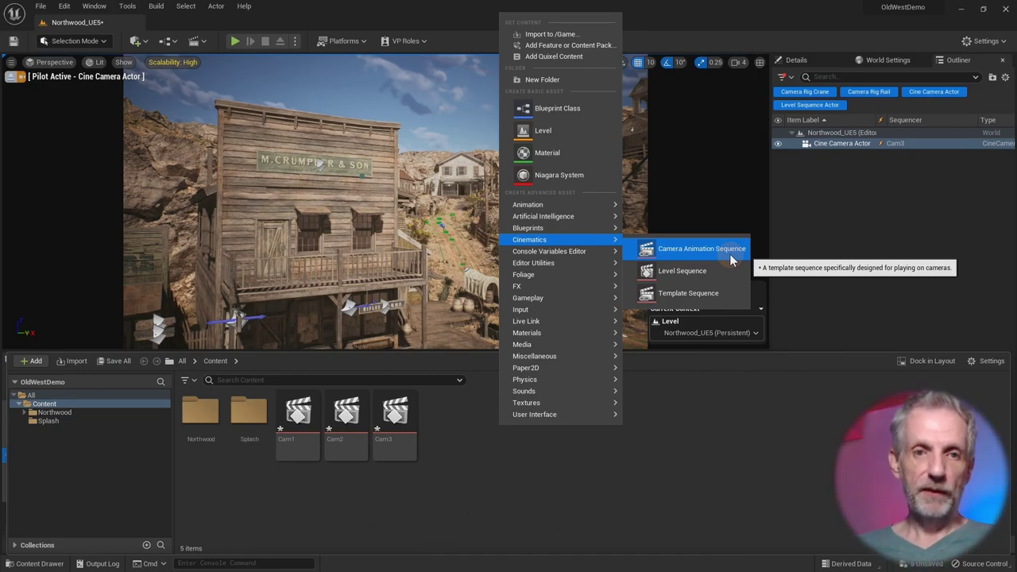
{"action": "left_click", "coordinate": [204, 43]}
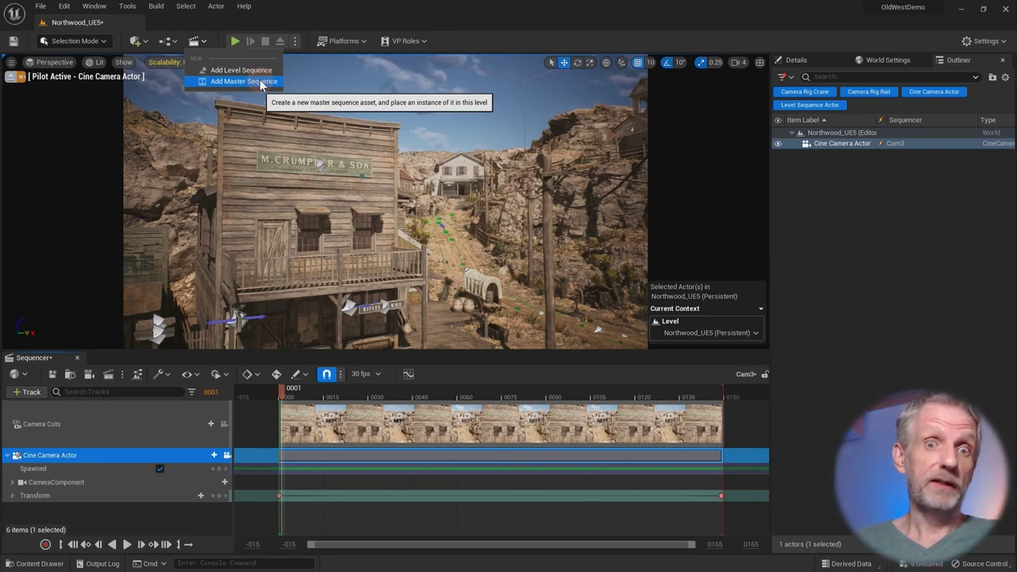
{"action": "key", "text": "space"}
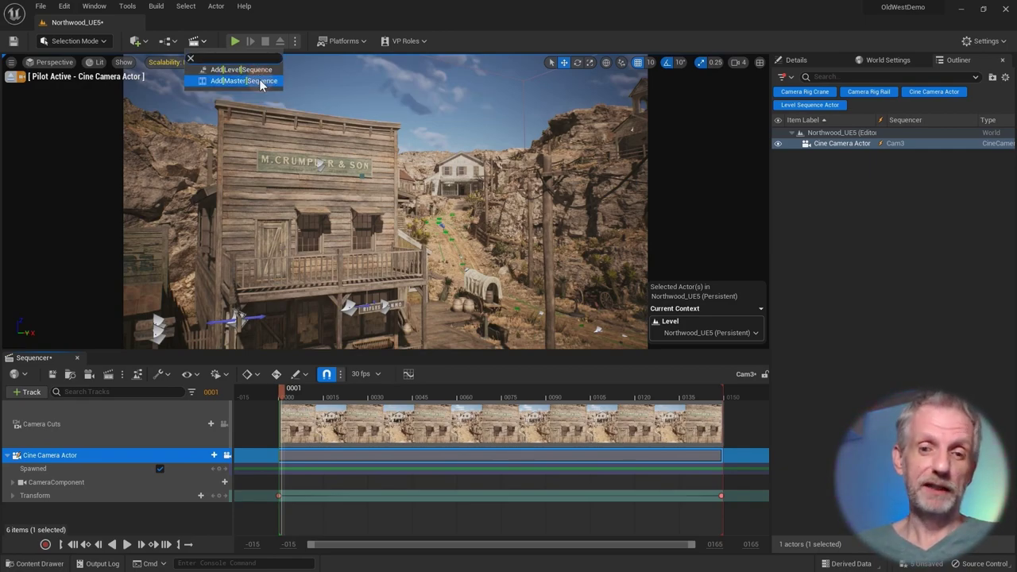
{"action": "key", "text": "Escape"}
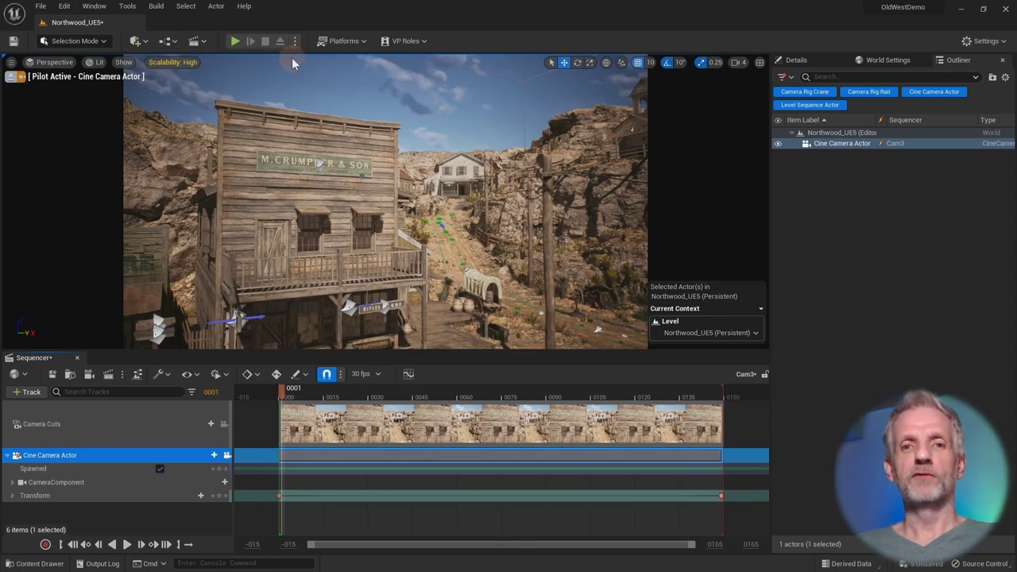
{"action": "key", "text": "ctrl+space"}
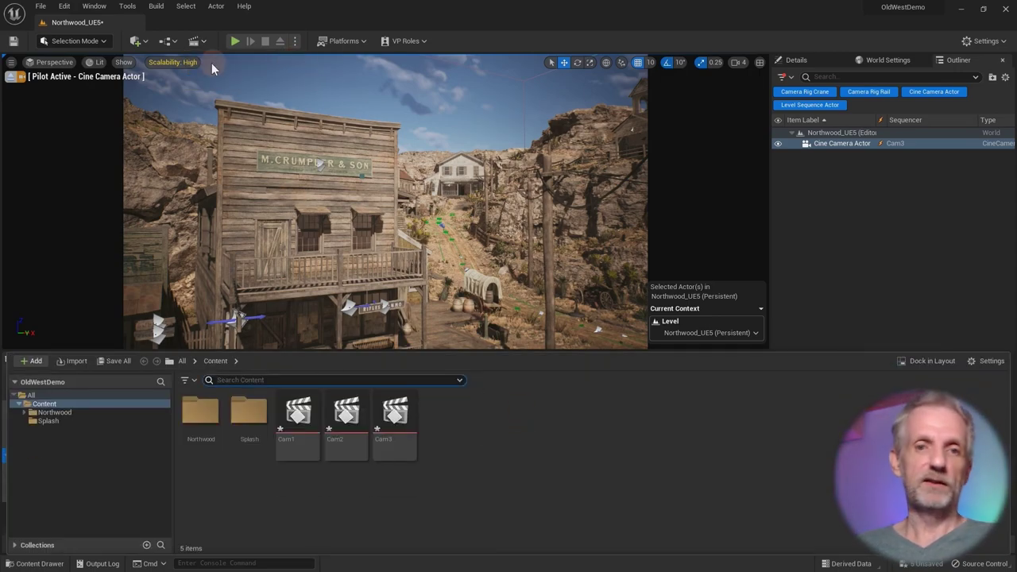
{"action": "left_click", "coordinate": [199, 40]}
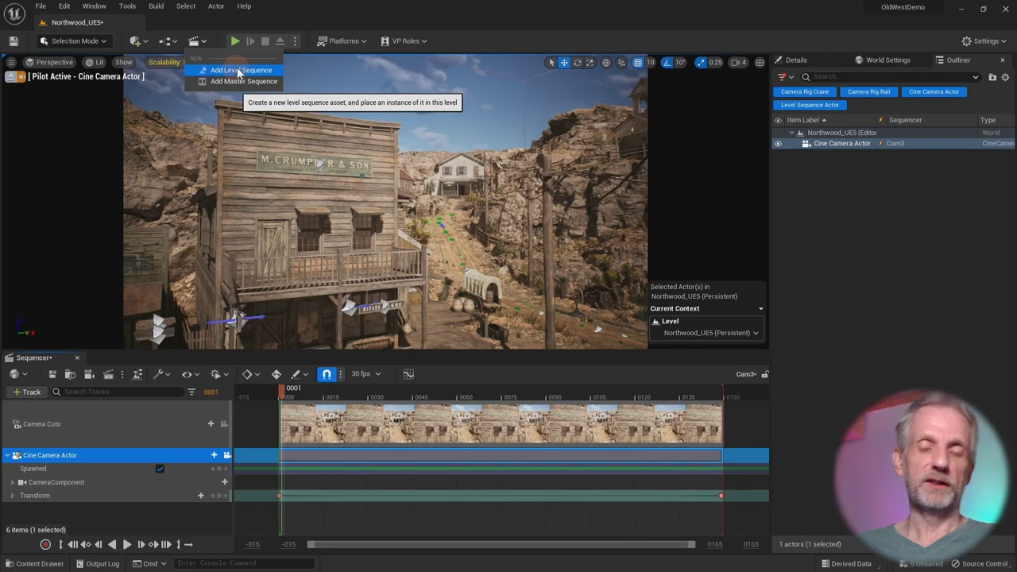
{"action": "left_click", "coordinate": [337, 6]}
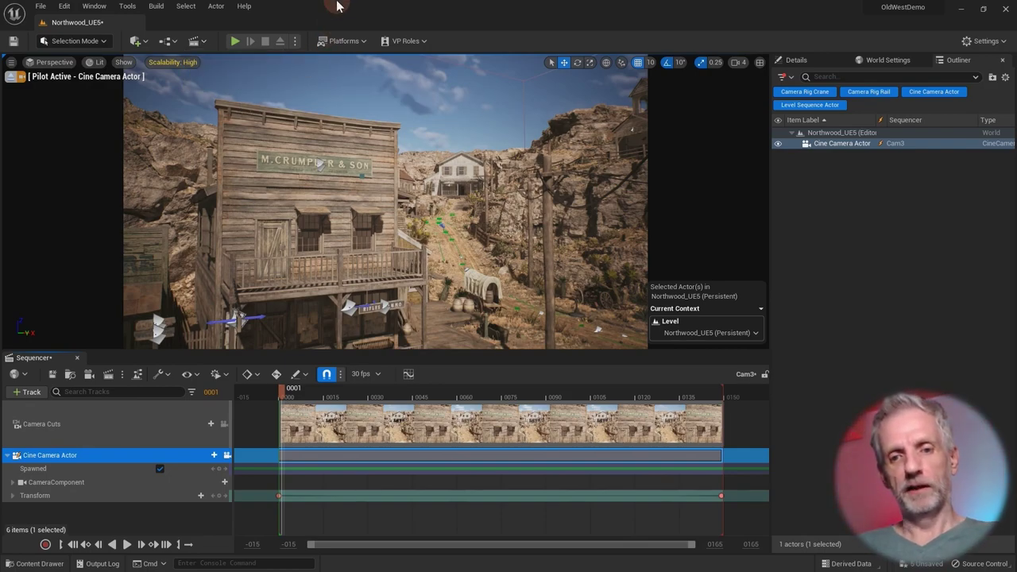
Step: Create a level sequence named MasterSequence in the Content folder and open it in Sequencer
{"action": "key", "text": "ctrl+space"}
{"action": "right_click", "coordinate": [514, 443]}
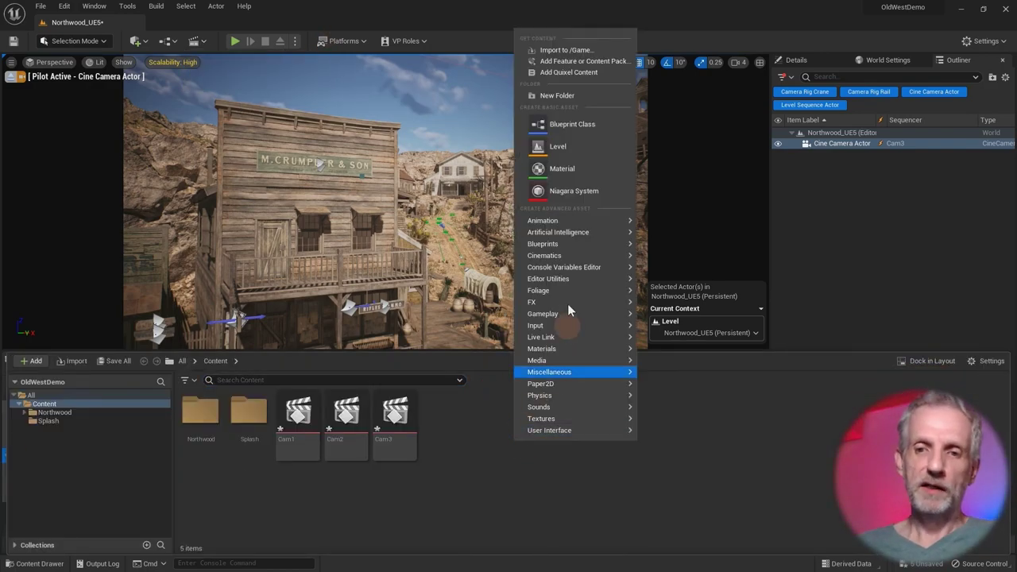
{"action": "mouse_move", "coordinate": [587, 258]}
{"action": "left_click", "coordinate": [697, 287]}
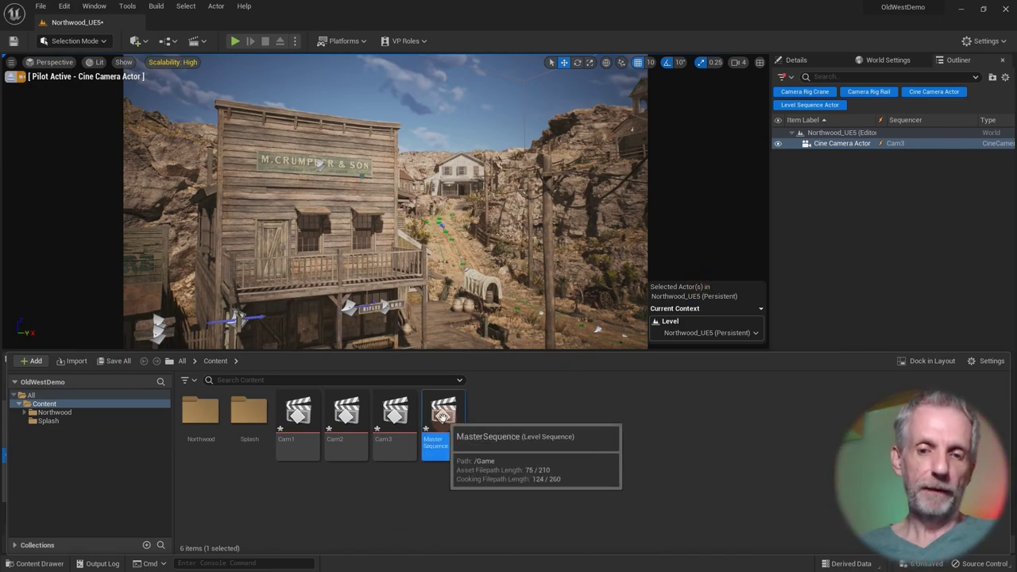
{"action": "double_click", "coordinate": [443, 418]}
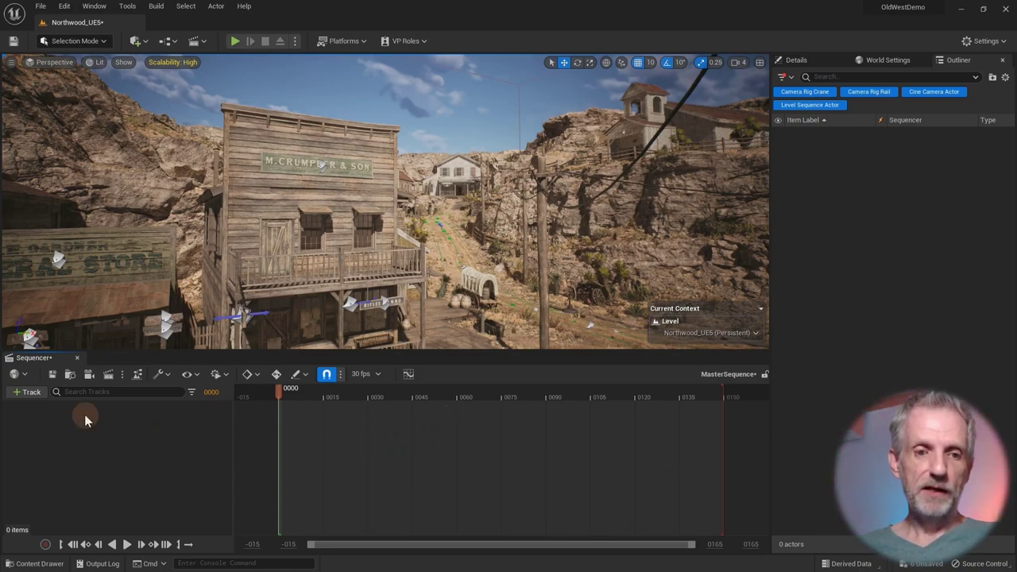
Step: Add a shot track to MasterSequence
{"action": "left_click", "coordinate": [30, 393]}
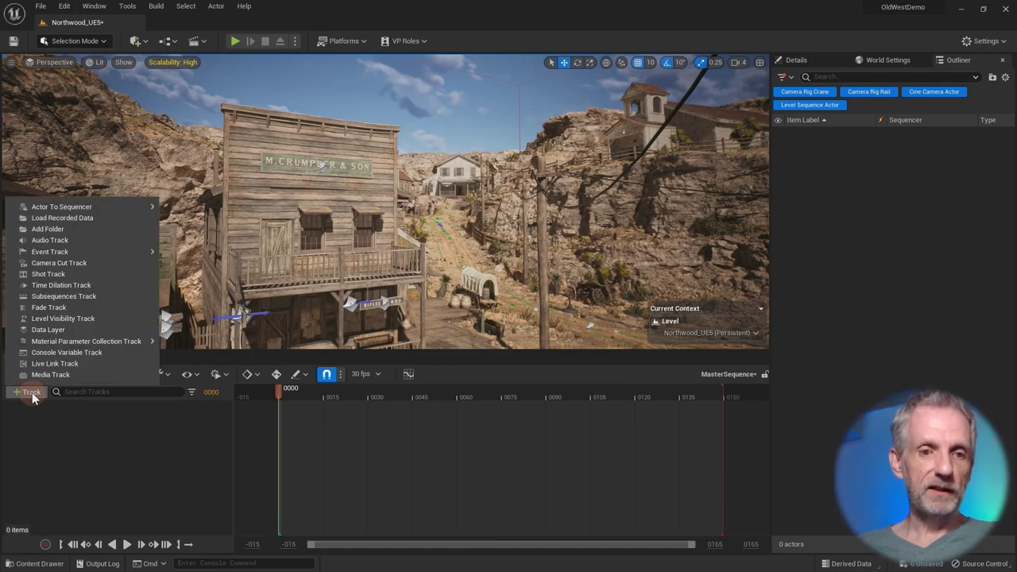
{"action": "left_click", "coordinate": [85, 277]}
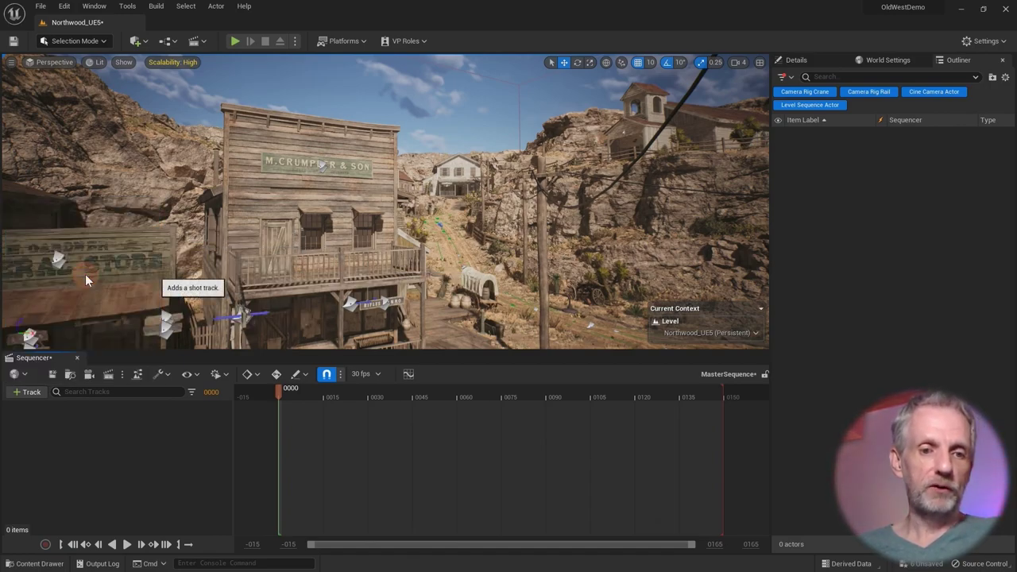
{"action": "left_click", "coordinate": [39, 392]}
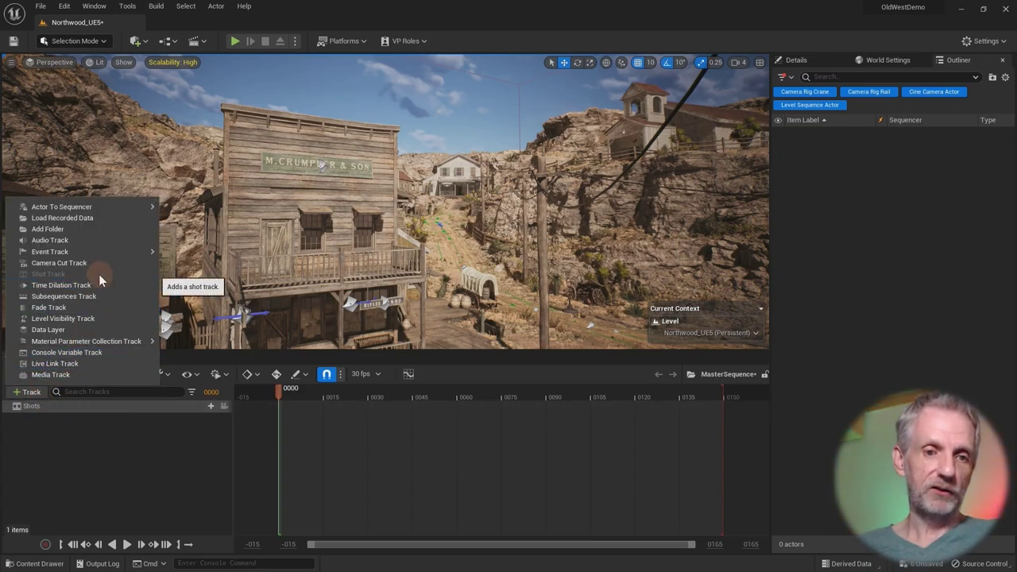
{"action": "left_click", "coordinate": [134, 450]}
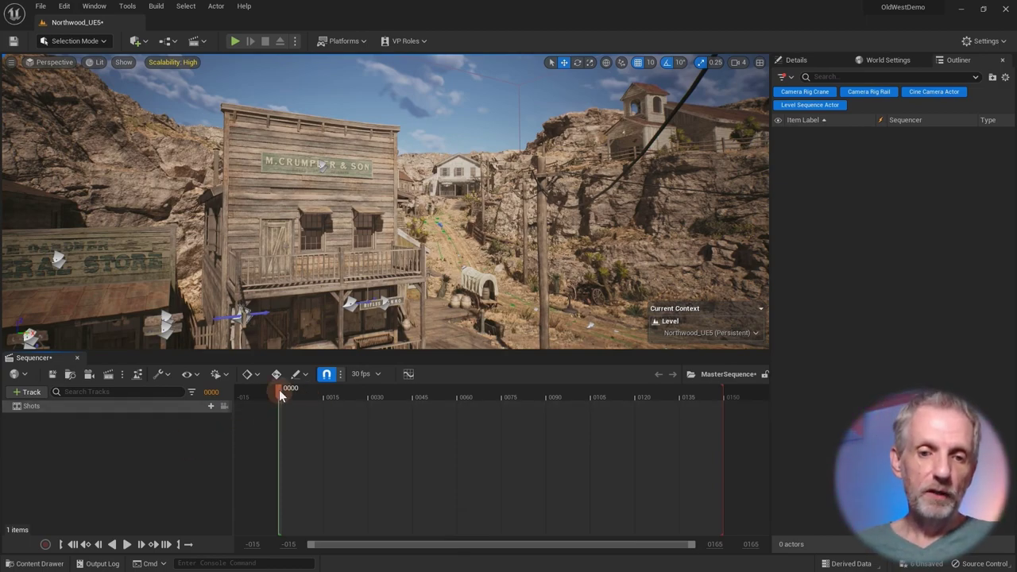
Step: Insert the Cam1 level sequence as a shot at frame 0 of the MasterSequence shot track
{"action": "mouse_move", "coordinate": [440, 396]}
{"action": "left_mouse_down"}
{"action": "mouse_move", "coordinate": [367, 395]}
{"action": "mouse_move", "coordinate": [458, 395]}
{"action": "left_mouse_up"}
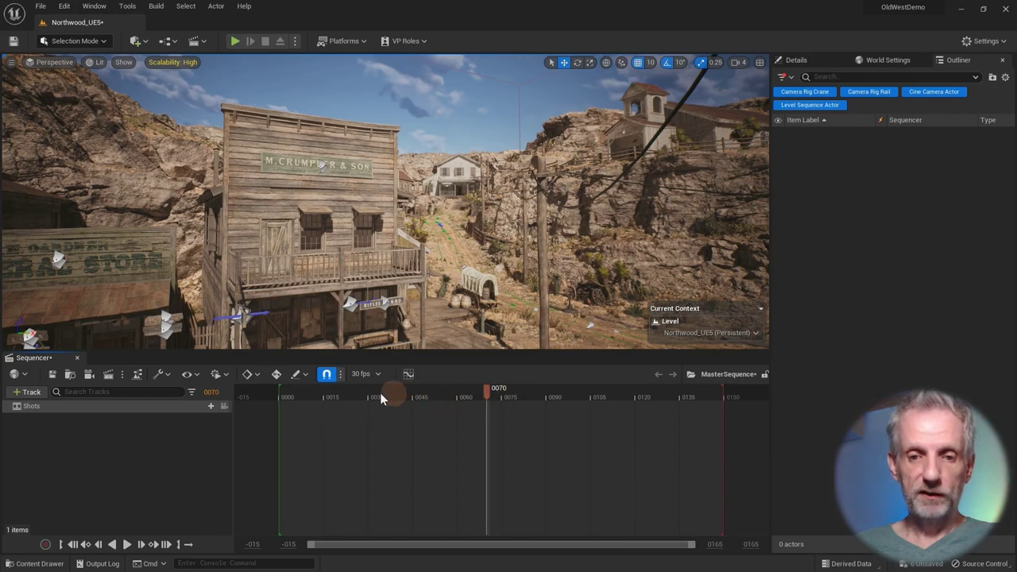
{"action": "left_click", "coordinate": [327, 397]}
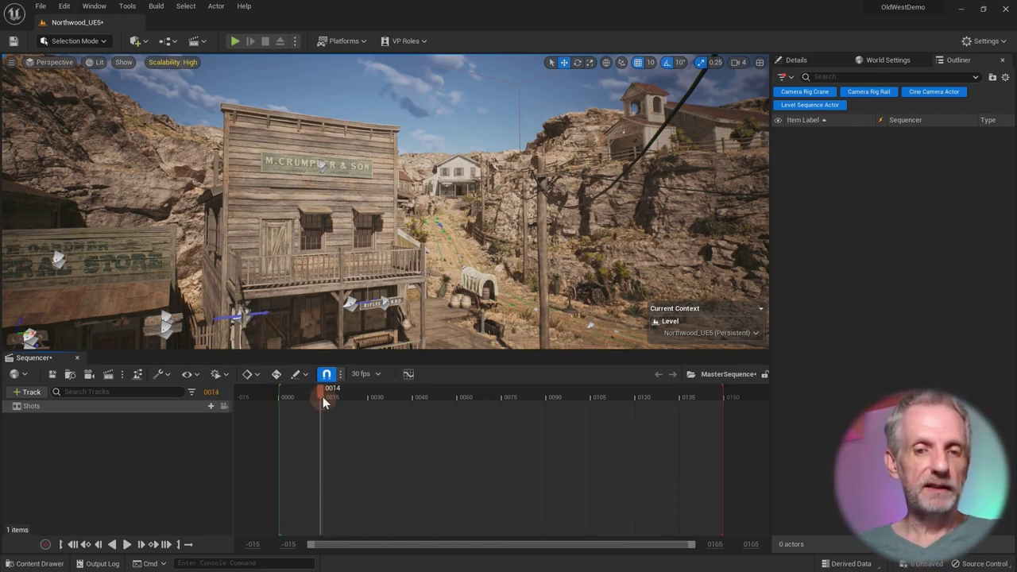
{"action": "left_click_drag", "start_coordinate": [323, 396], "coordinate": [322, 397]}
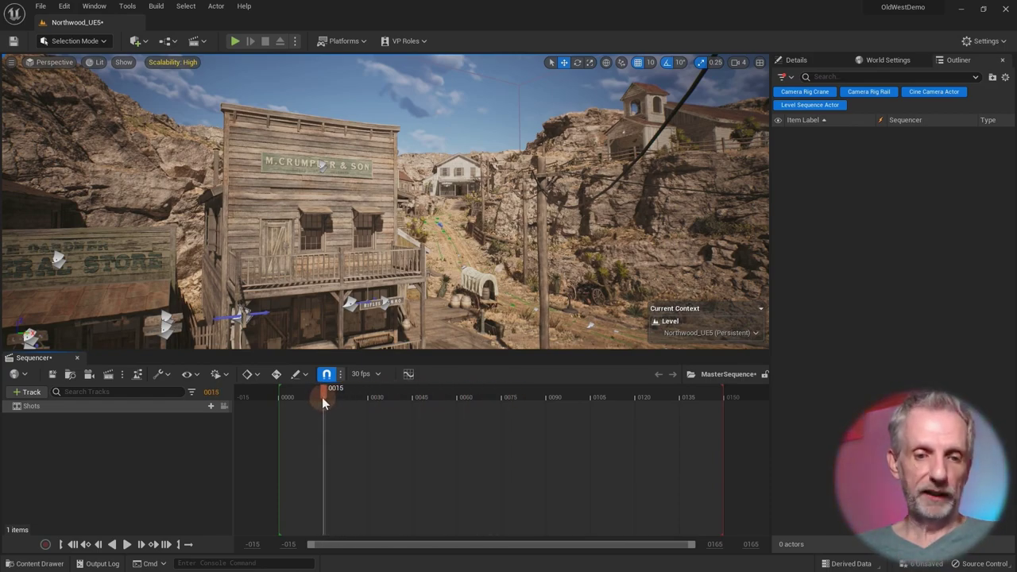
{"action": "left_click", "coordinate": [165, 467]}
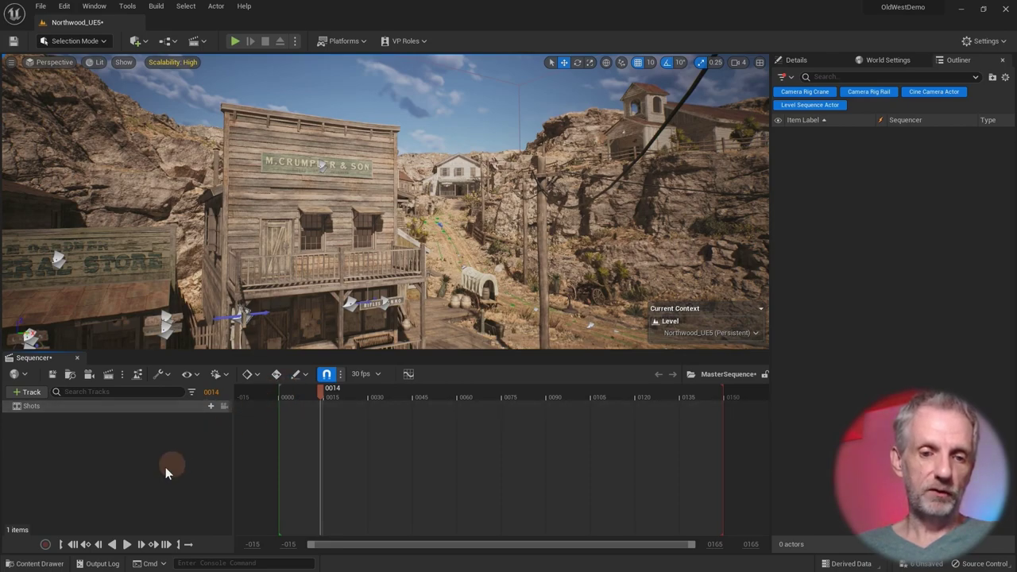
{"action": "left_click", "coordinate": [72, 544]}
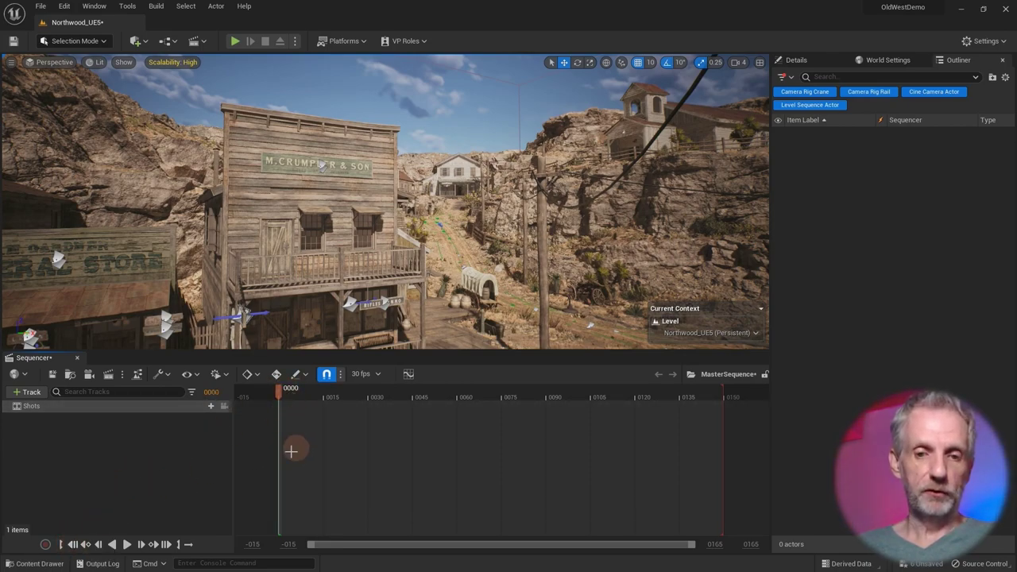
{"action": "left_click", "coordinate": [210, 406]}
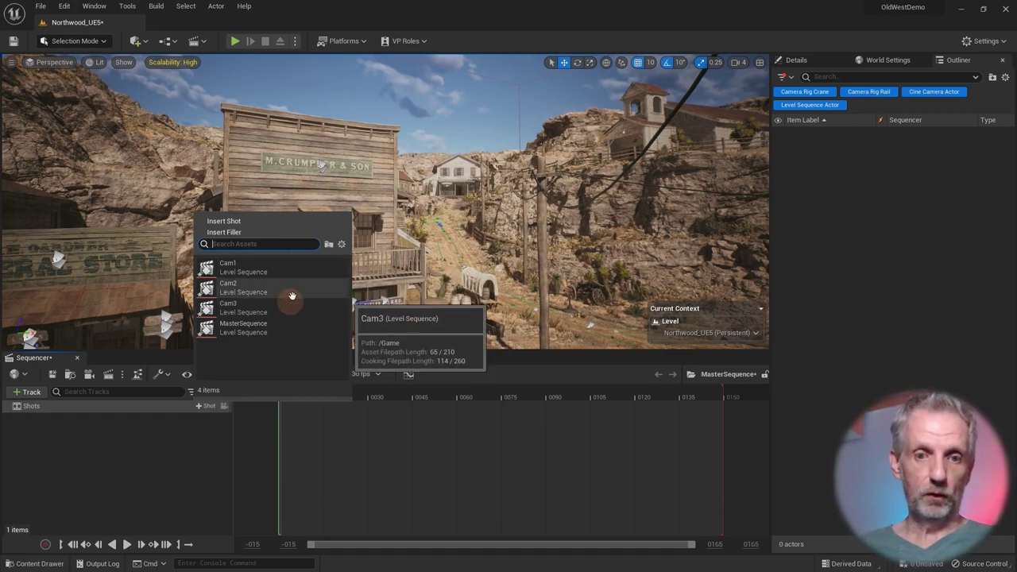
{"action": "left_click", "coordinate": [262, 269]}
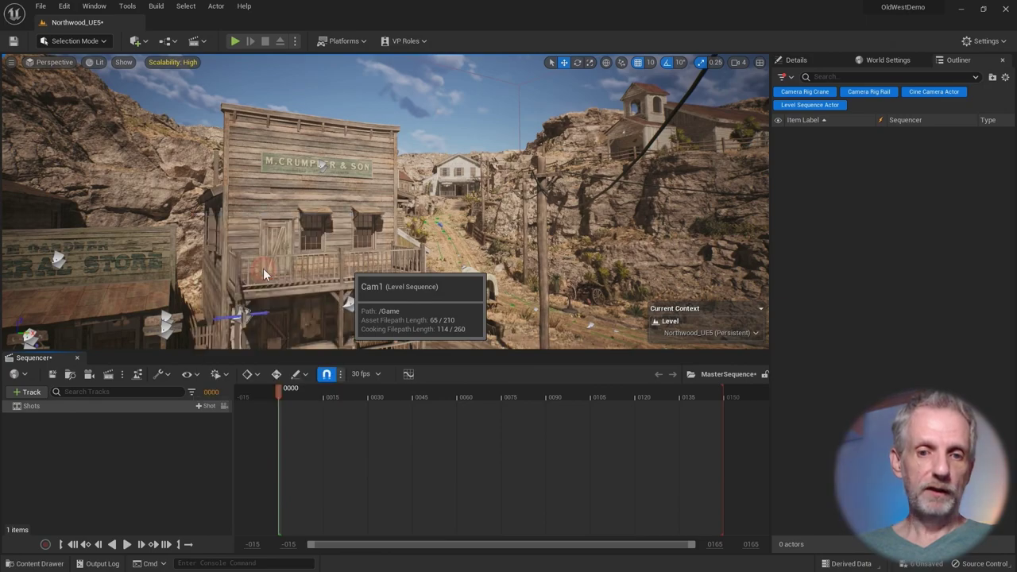
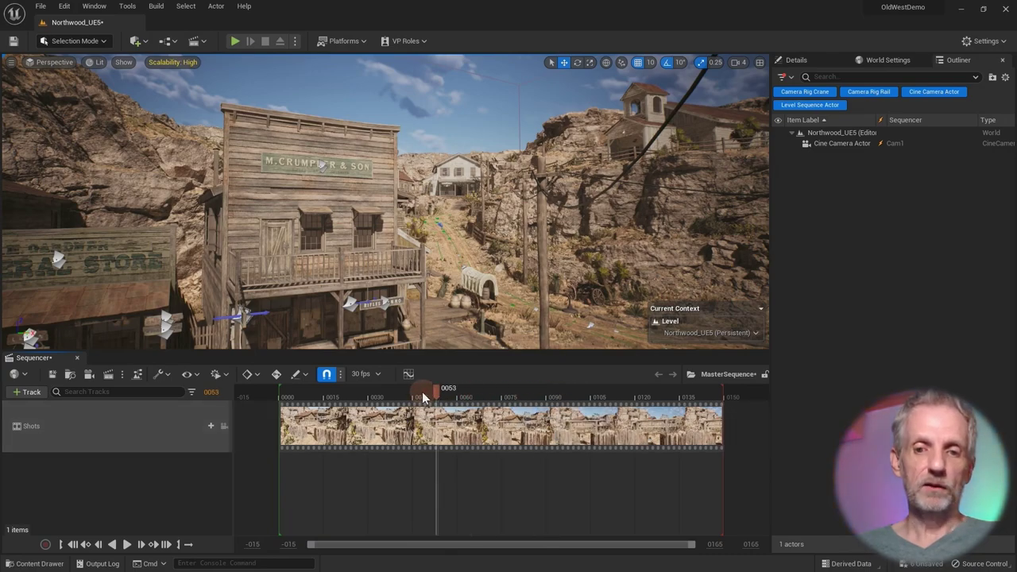
Step: Set the MasterSequence time display to seconds instead of frames
{"action": "left_click_drag", "start_coordinate": [537, 393], "coordinate": [484, 396]}
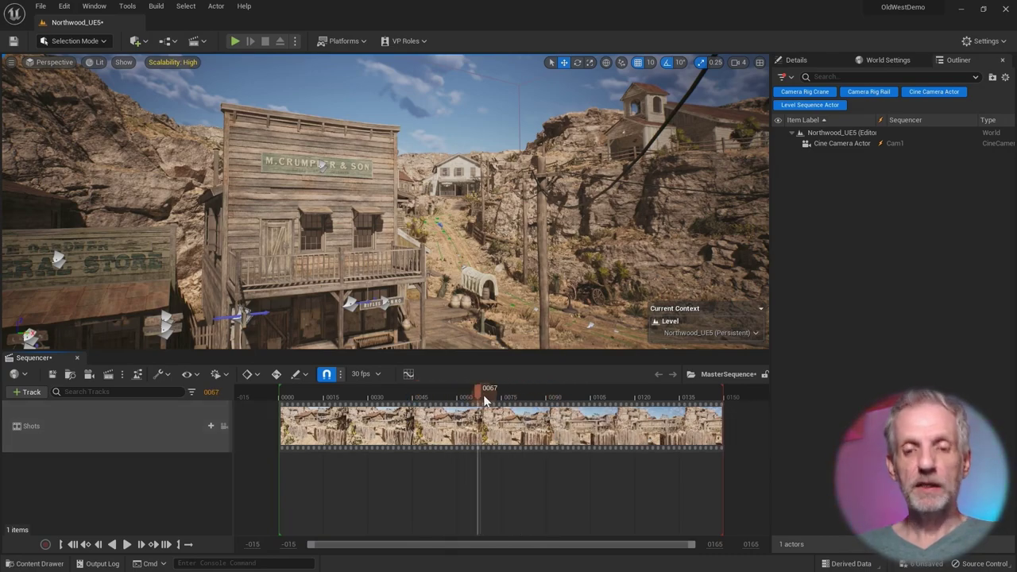
{"action": "left_click", "coordinate": [378, 375]}
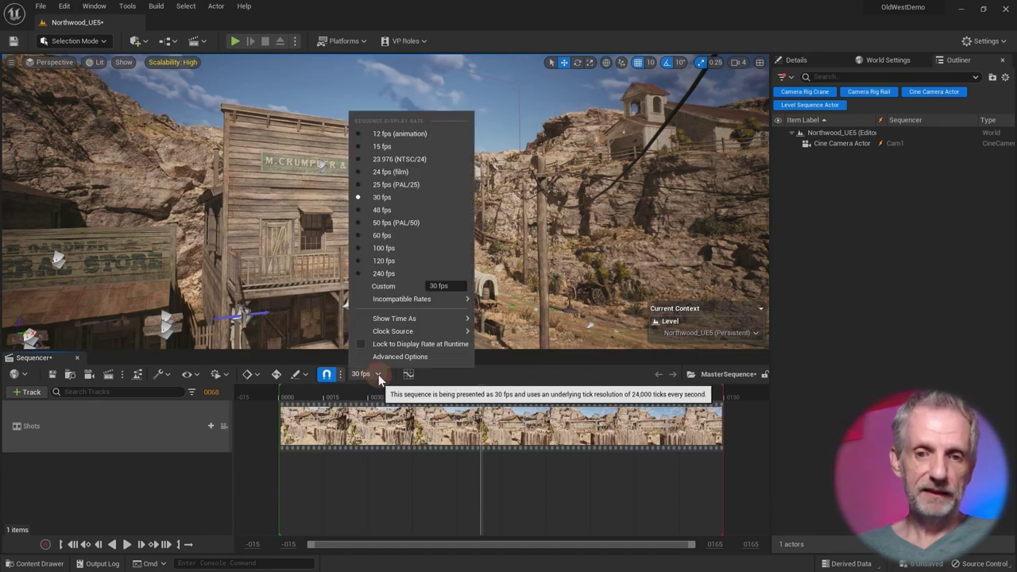
{"action": "mouse_move", "coordinate": [422, 318]}
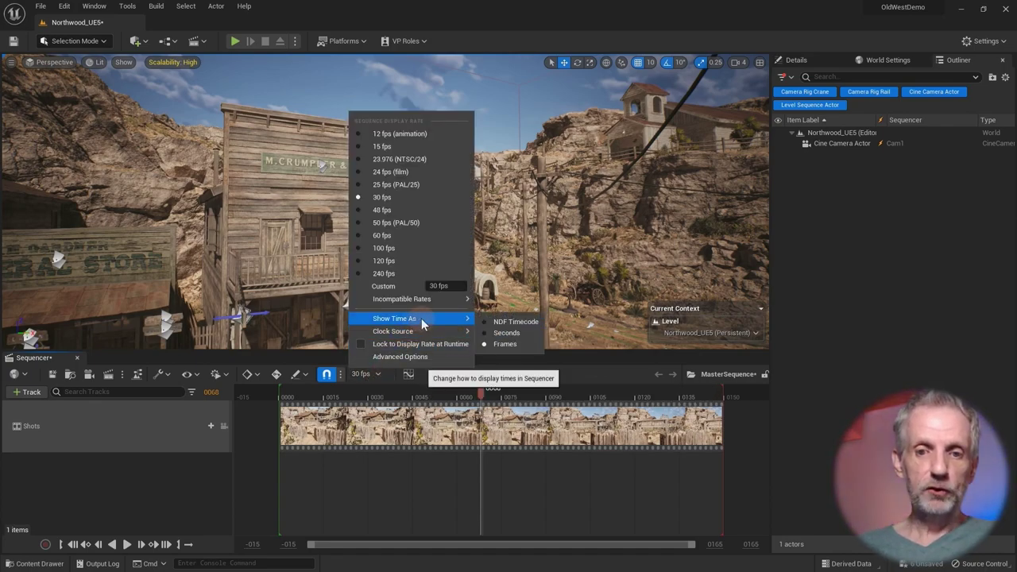
{"action": "left_click", "coordinate": [507, 333]}
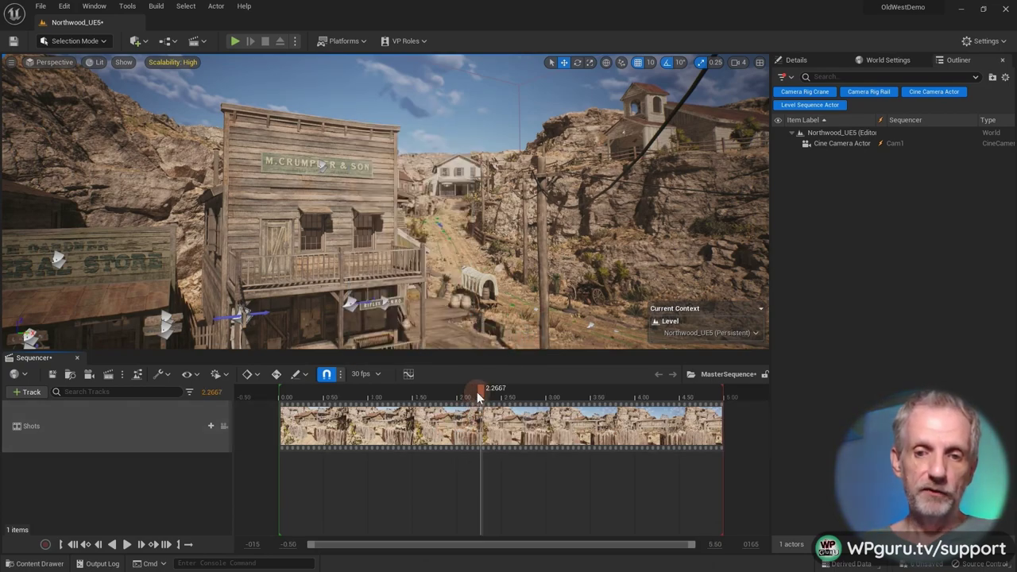
Step: Try the NDF Timecode time display, return to seconds and scrub slightly within the Cam1 shot
{"action": "left_click", "coordinate": [361, 373]}
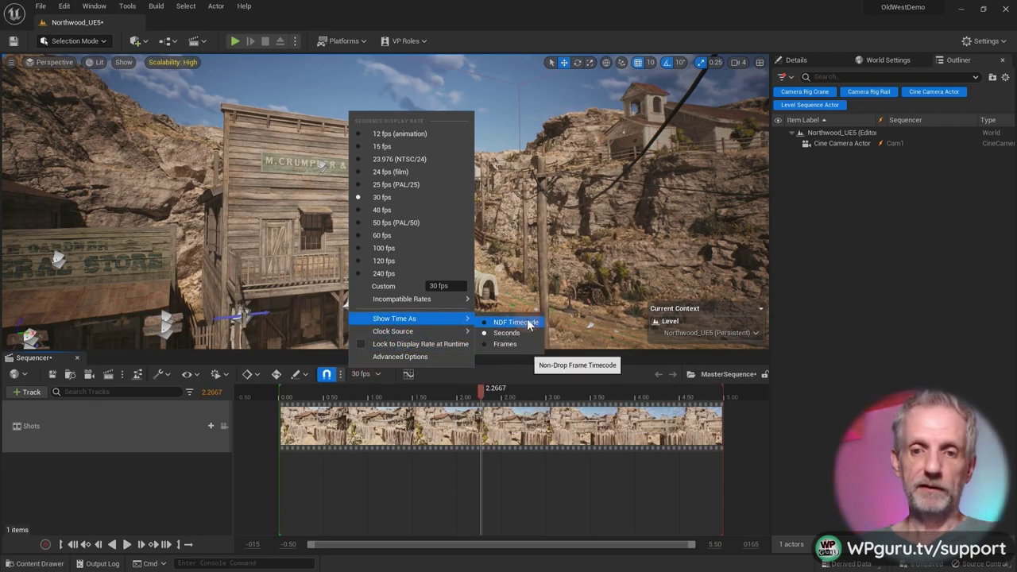
{"action": "left_click", "coordinate": [525, 322]}
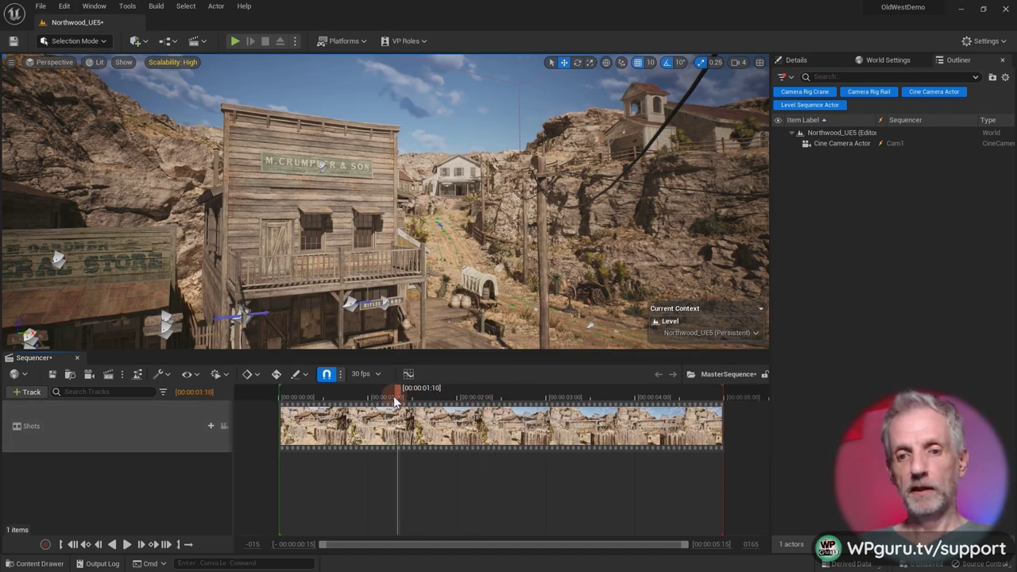
{"action": "left_click", "coordinate": [364, 375]}
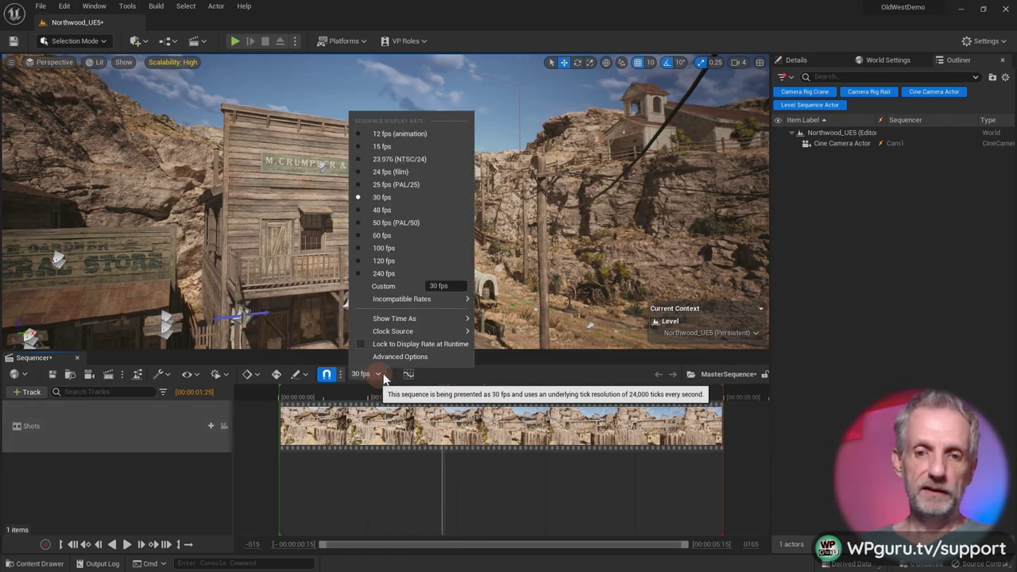
{"action": "left_click", "coordinate": [515, 333]}
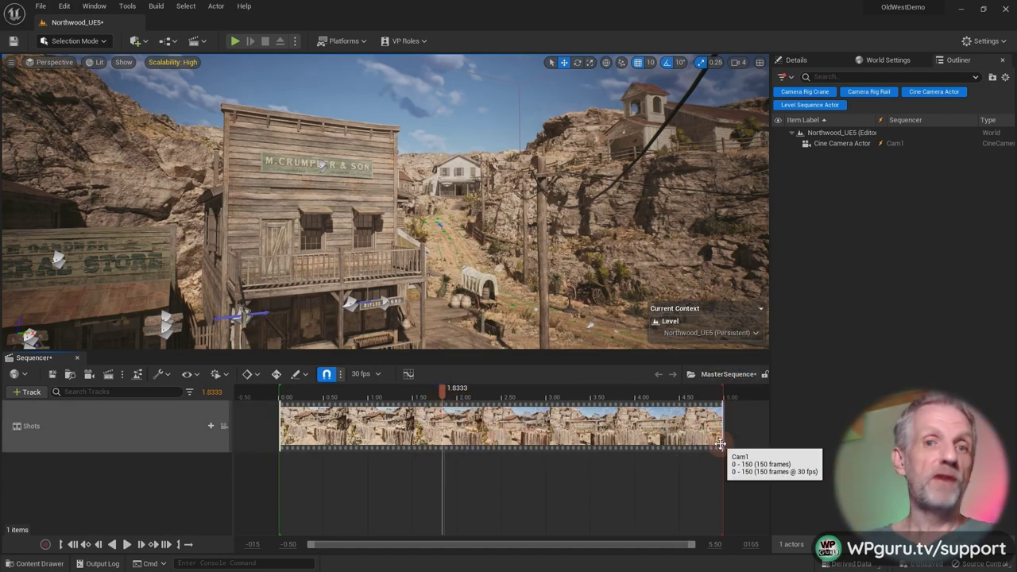
{"action": "mouse_move", "coordinate": [444, 393]}
{"action": "left_mouse_down"}
{"action": "mouse_move", "coordinate": [387, 392]}
{"action": "mouse_move", "coordinate": [454, 395]}
{"action": "left_mouse_up"}
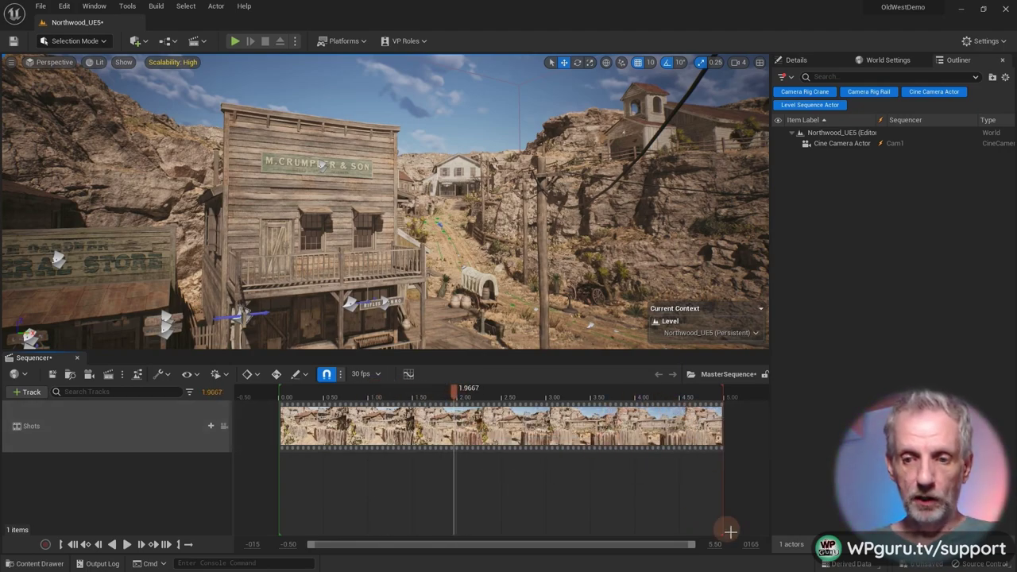
Step: Set the working range end to 800 and extend the MasterSequence playback end to about 15 seconds
{"action": "type", "text": "800"}
{"action": "key", "text": "Return"}
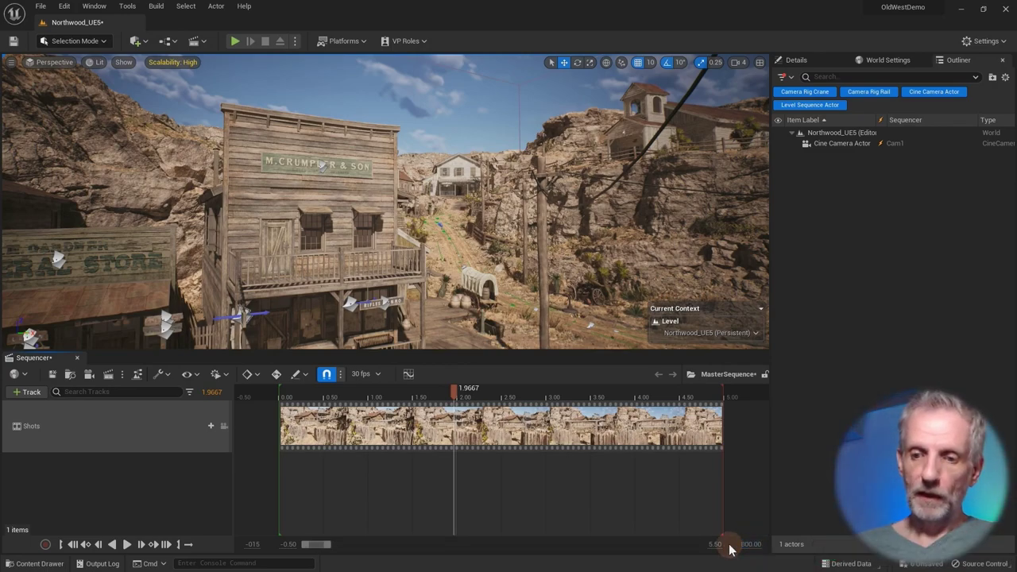
{"action": "mouse_move", "coordinate": [324, 549]}
{"action": "left_mouse_down"}
{"action": "mouse_move", "coordinate": [373, 548]}
{"action": "mouse_move", "coordinate": [338, 547]}
{"action": "left_mouse_up"}
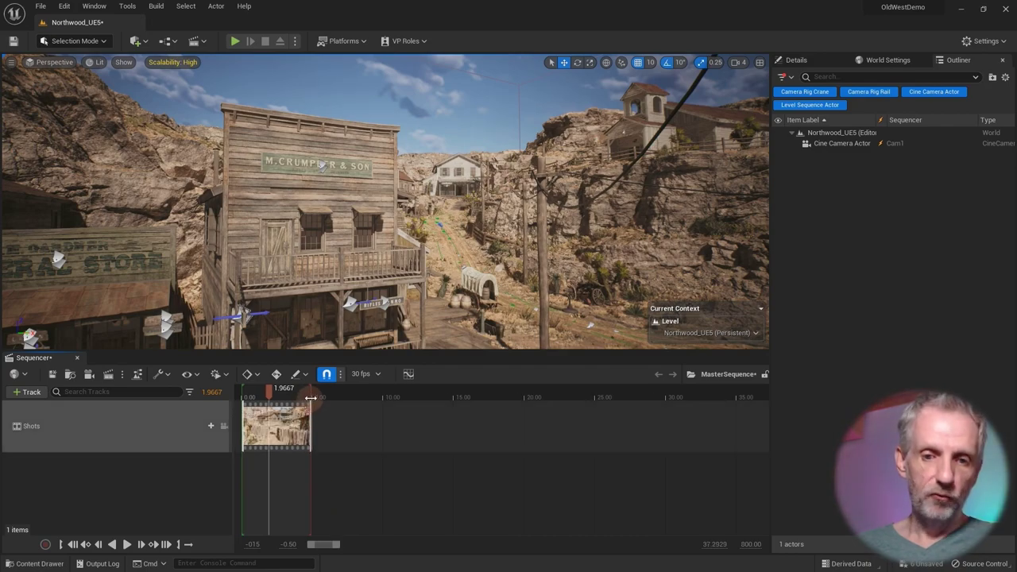
{"action": "left_click_drag", "start_coordinate": [313, 396], "coordinate": [482, 394]}
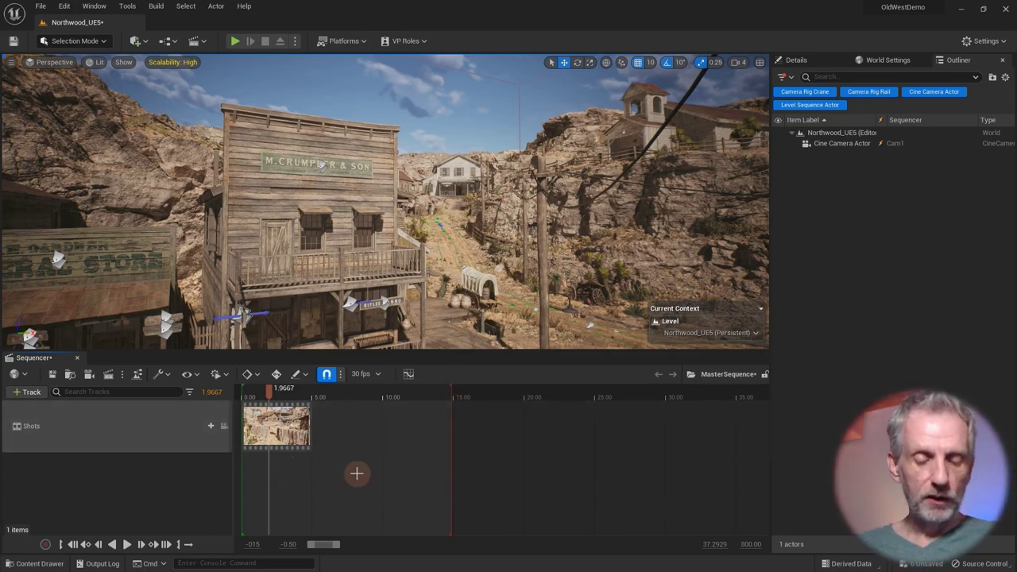
{"action": "scroll", "coordinate": [357, 474], "scroll_direction": "up", "scroll_amount": 3, "text": "ctrl"}
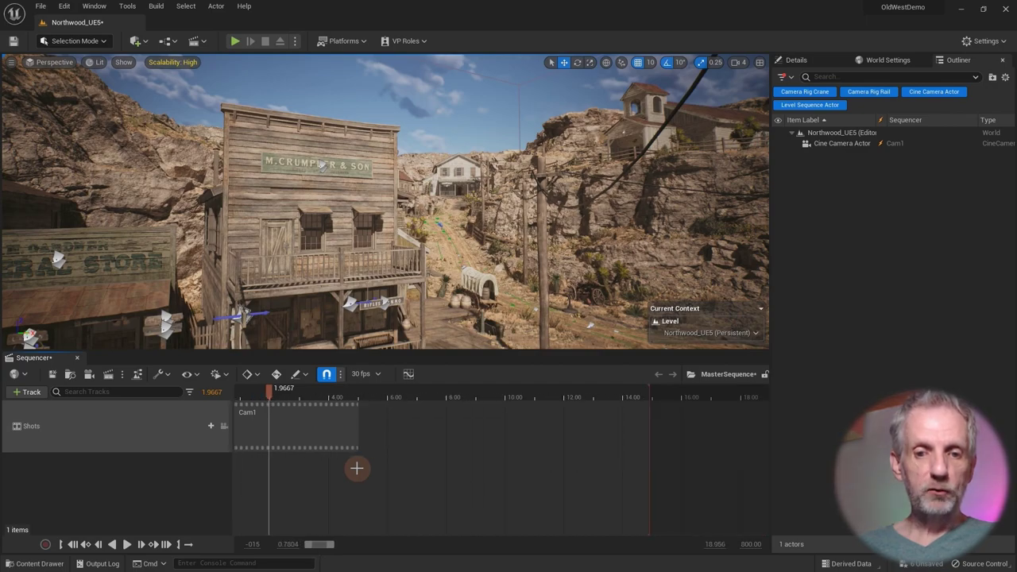
{"action": "scroll", "coordinate": [357, 468], "scroll_direction": "up", "scroll_amount": 4, "text": "ctrl"}
{"action": "scroll", "coordinate": [357, 468], "scroll_direction": "down", "scroll_amount": 5, "text": "ctrl"}
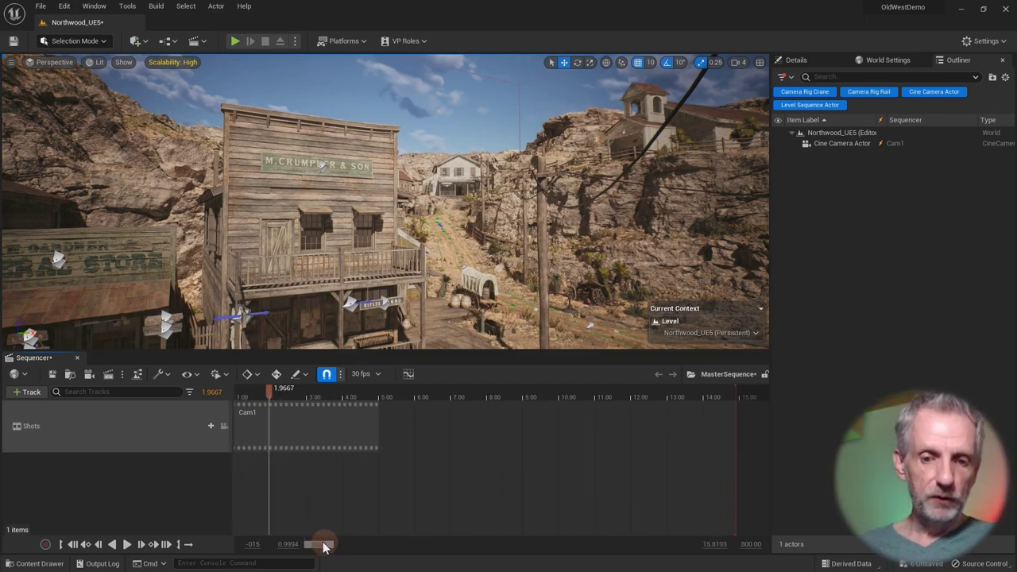
{"action": "mouse_move", "coordinate": [326, 549]}
{"action": "left_mouse_down"}
{"action": "mouse_move", "coordinate": [354, 547]}
{"action": "mouse_move", "coordinate": [320, 549]}
{"action": "mouse_move", "coordinate": [332, 548]}
{"action": "left_mouse_up"}
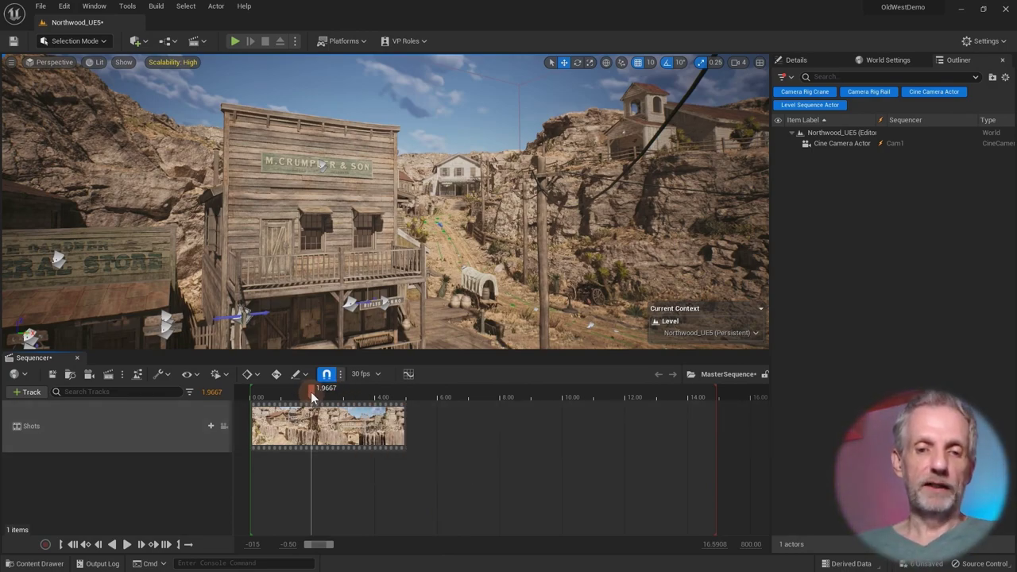
Step: Lock the viewport to the shots and scrub through Cam1 to preview its camera move
{"action": "left_click_drag", "start_coordinate": [310, 392], "coordinate": [373, 400]}
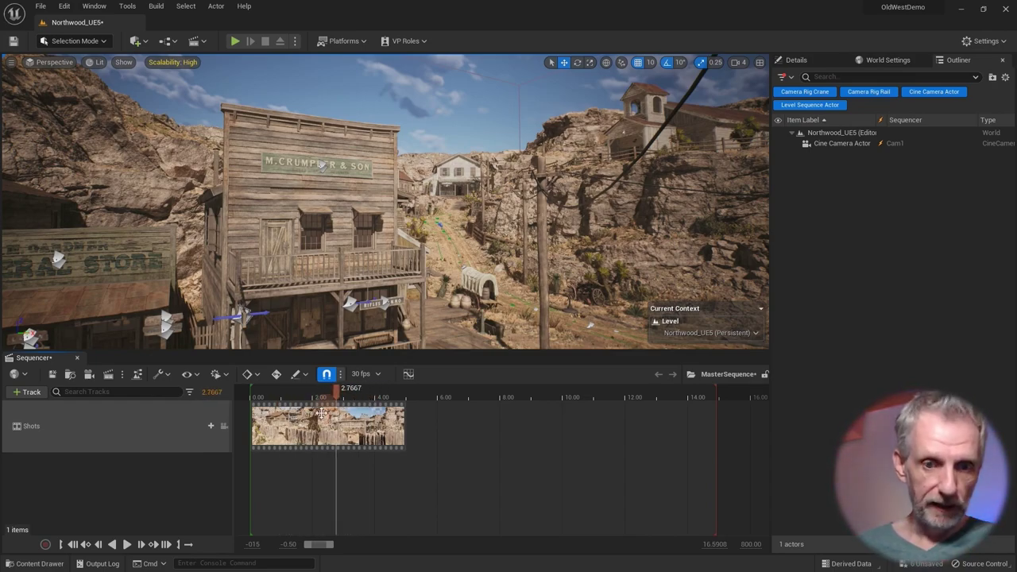
{"action": "left_click", "coordinate": [225, 427]}
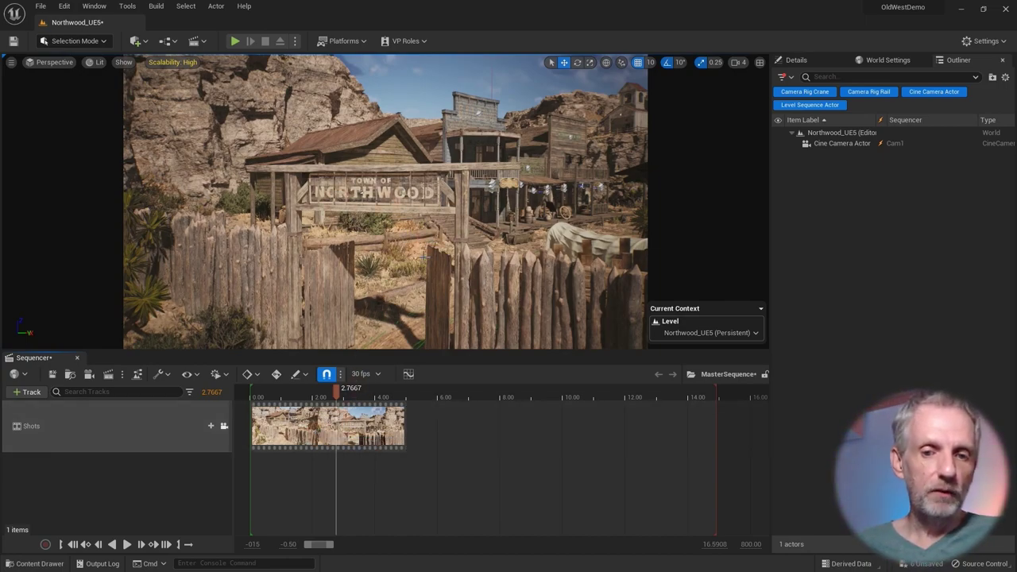
{"action": "left_click_drag", "start_coordinate": [337, 393], "coordinate": [316, 391]}
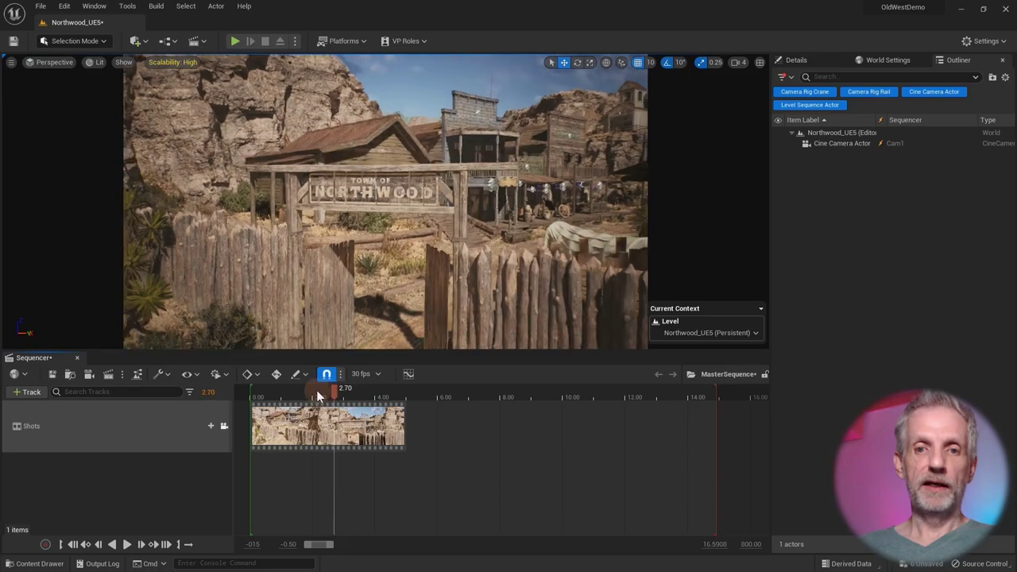
Step: Unlock the viewport from the shots to look around the level freely, and lock it again
{"action": "left_click", "coordinate": [224, 427]}
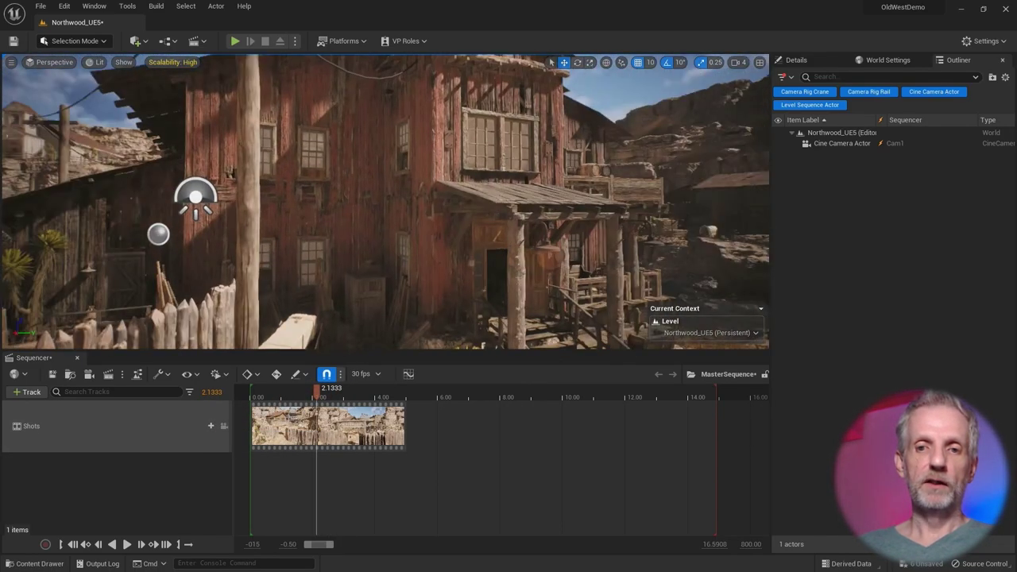
{"action": "right_click_drag", "start_coordinate": [384, 201], "coordinate": [580, 199]}
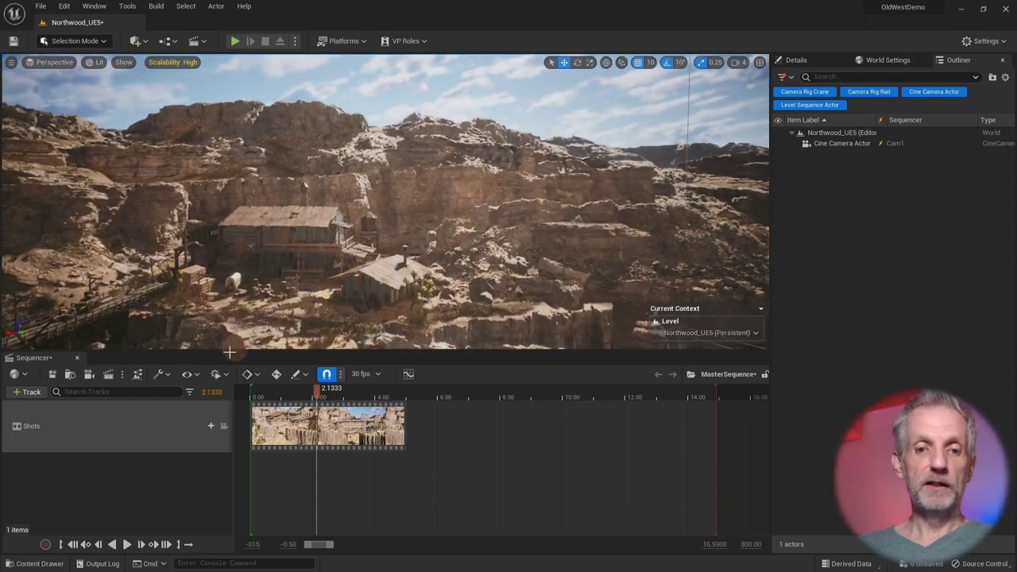
{"action": "left_click", "coordinate": [224, 427]}
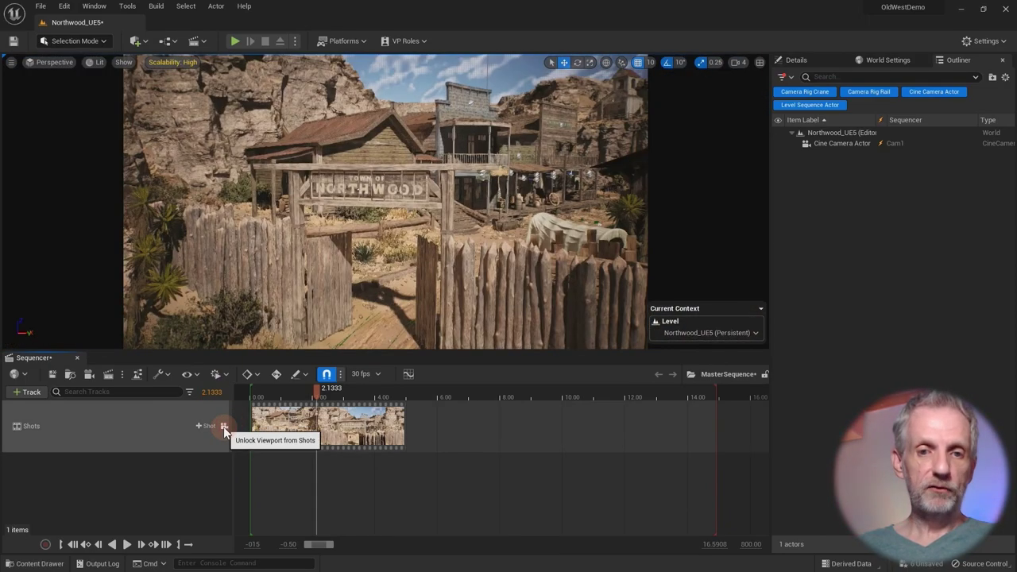
{"action": "mouse_move", "coordinate": [316, 391]}
{"action": "left_mouse_down"}
{"action": "mouse_move", "coordinate": [271, 398]}
{"action": "mouse_move", "coordinate": [408, 397]}
{"action": "mouse_move", "coordinate": [301, 397]}
{"action": "left_mouse_up"}
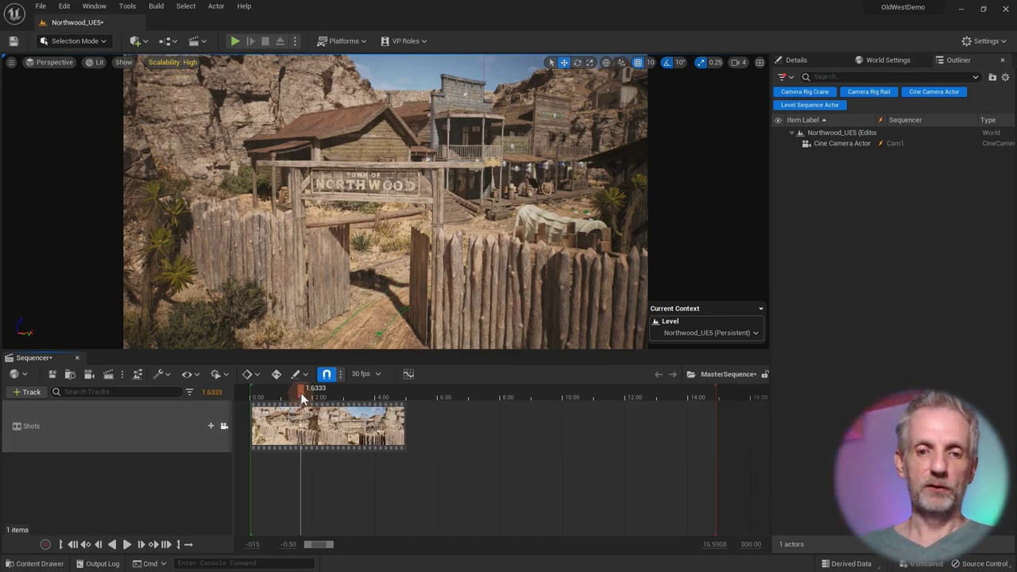
Step: Insert the Cam2 level sequence as a shot at the end of Cam1, at 5.00 seconds
{"action": "left_click_drag", "start_coordinate": [300, 392], "coordinate": [350, 395]}
{"action": "left_click", "coordinate": [166, 544]}
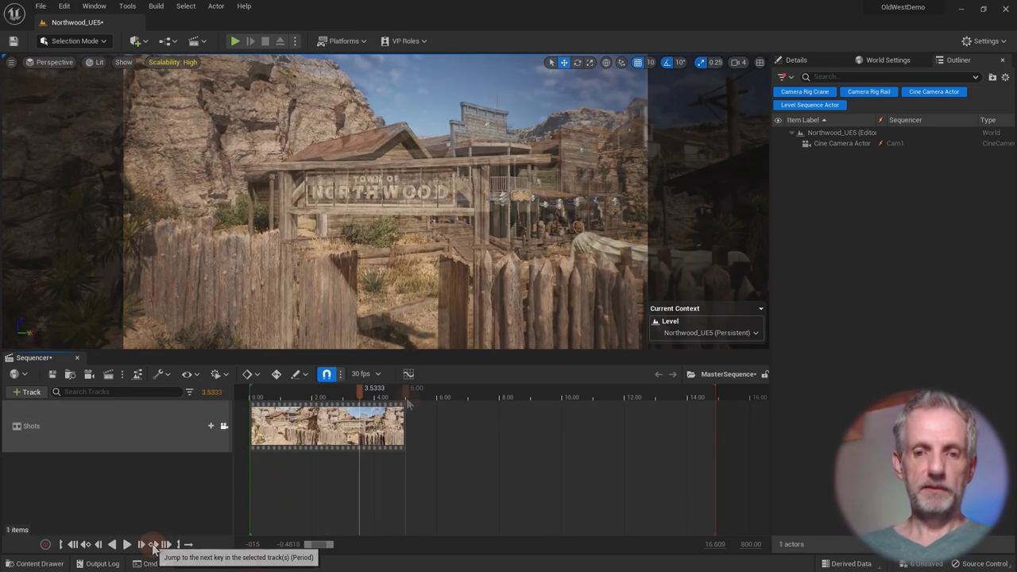
{"action": "left_click", "coordinate": [205, 427]}
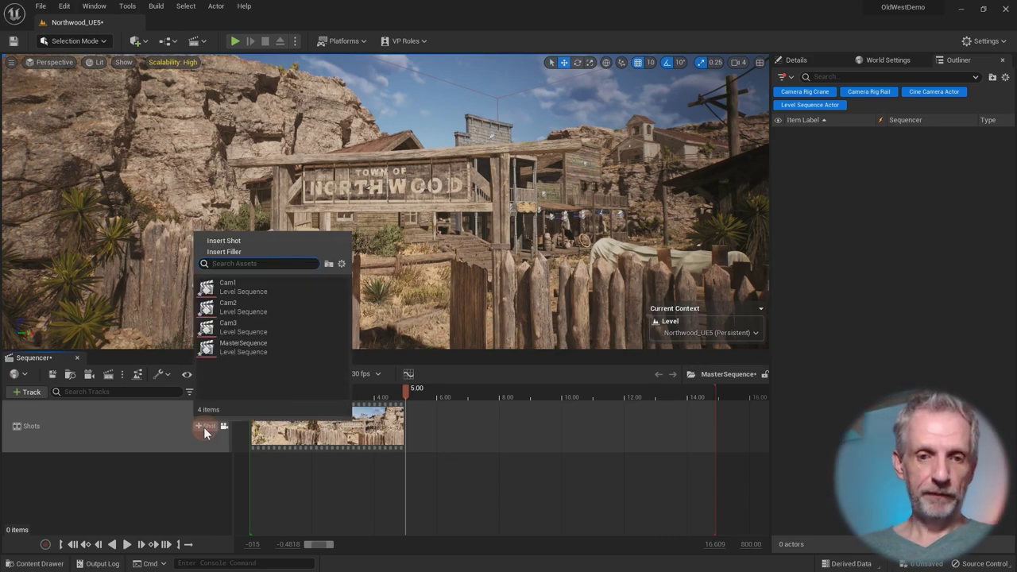
{"action": "left_click", "coordinate": [239, 307]}
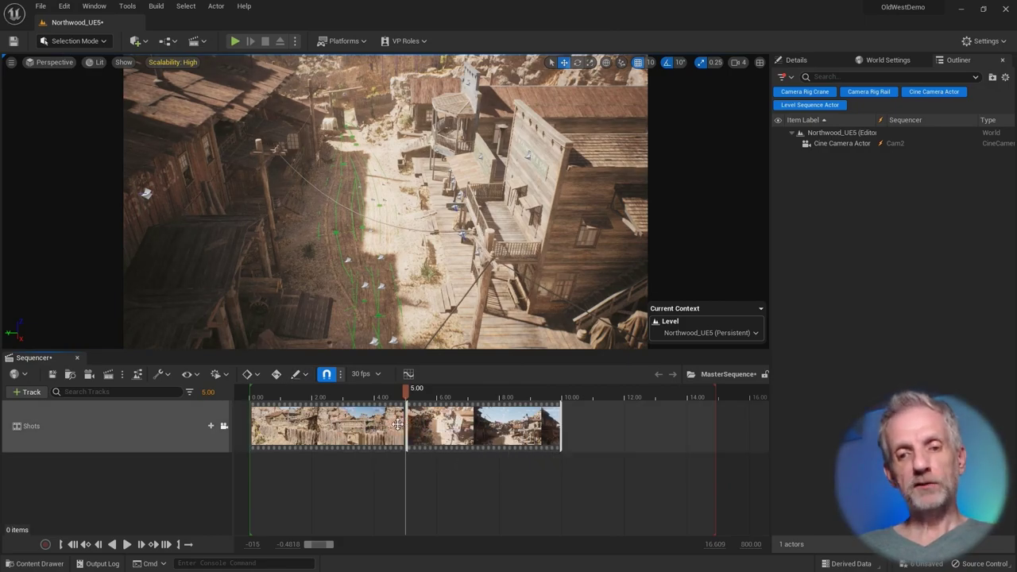
Step: Move the Cam2 shot onto a separate row below Cam1 in the shot track
{"action": "left_click_drag", "start_coordinate": [407, 398], "coordinate": [377, 398]}
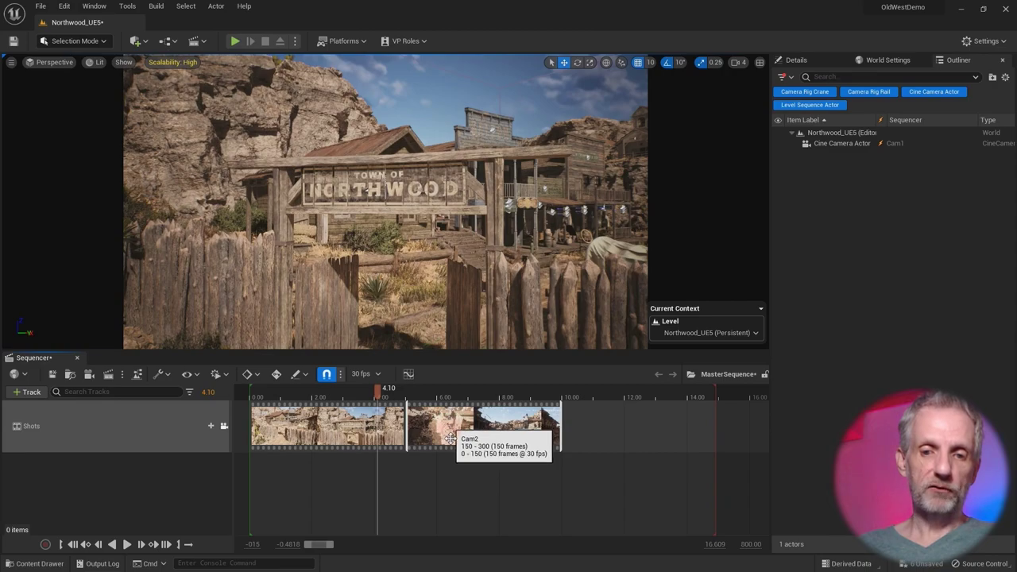
{"action": "left_click_drag", "start_coordinate": [450, 439], "coordinate": [433, 493]}
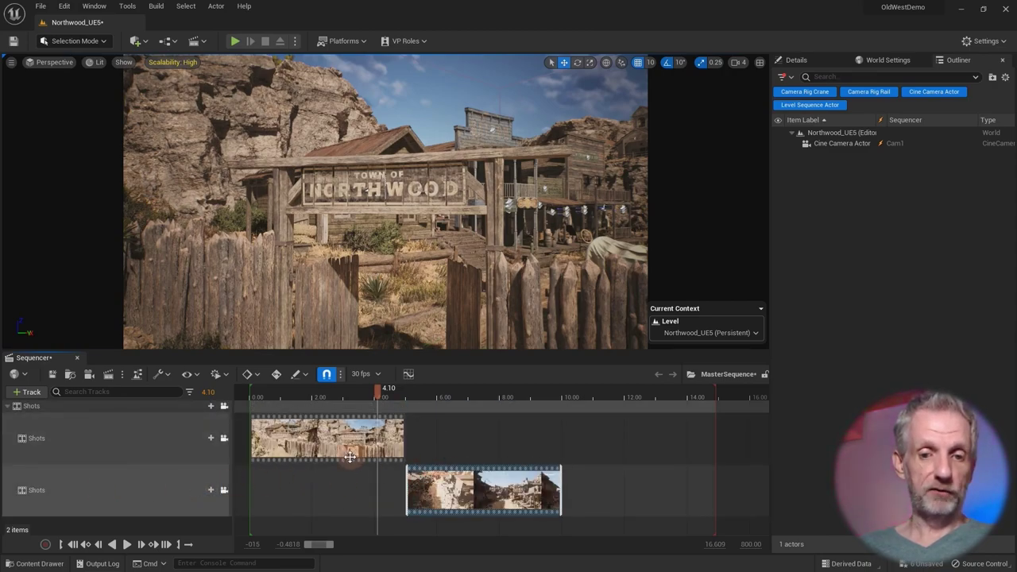
Step: Overlap Cam2 with Cam1 by starting it at 4.10 seconds, and trim Cam1's end and Cam2's start to frame 137
{"action": "left_click_drag", "start_coordinate": [443, 488], "coordinate": [427, 489]}
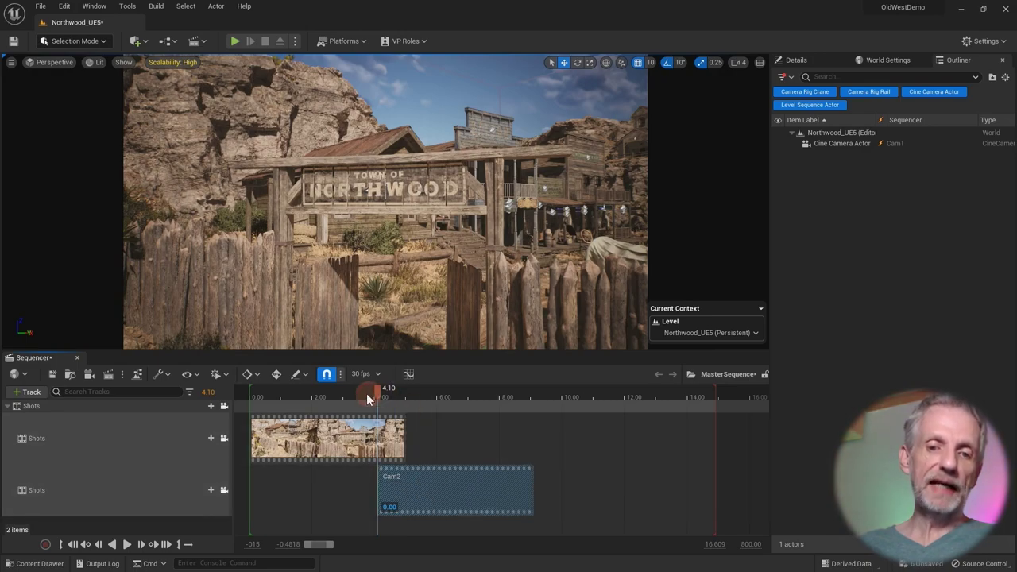
{"action": "left_click_drag", "start_coordinate": [366, 393], "coordinate": [345, 401]}
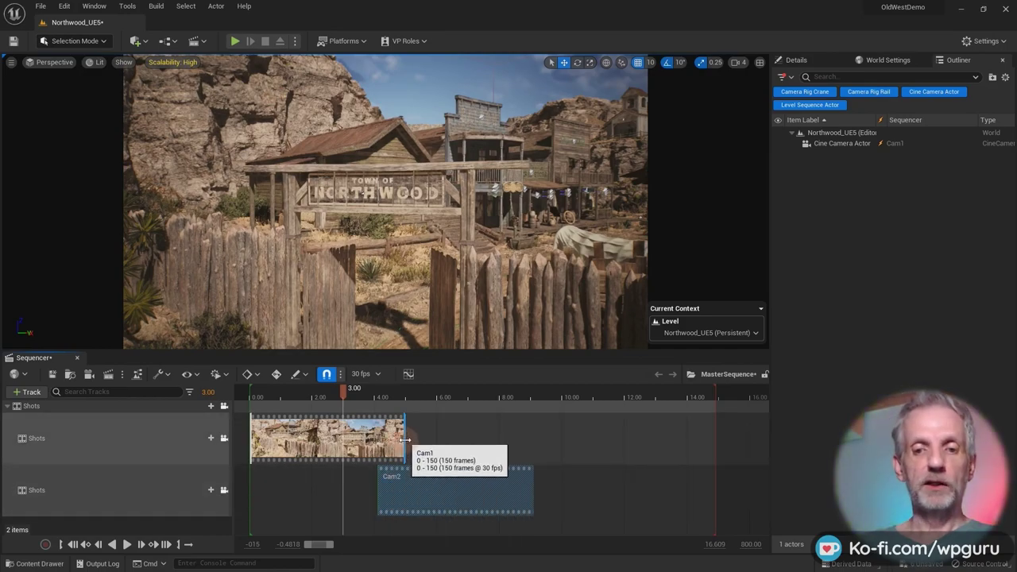
{"action": "left_click_drag", "start_coordinate": [404, 440], "coordinate": [390, 447]}
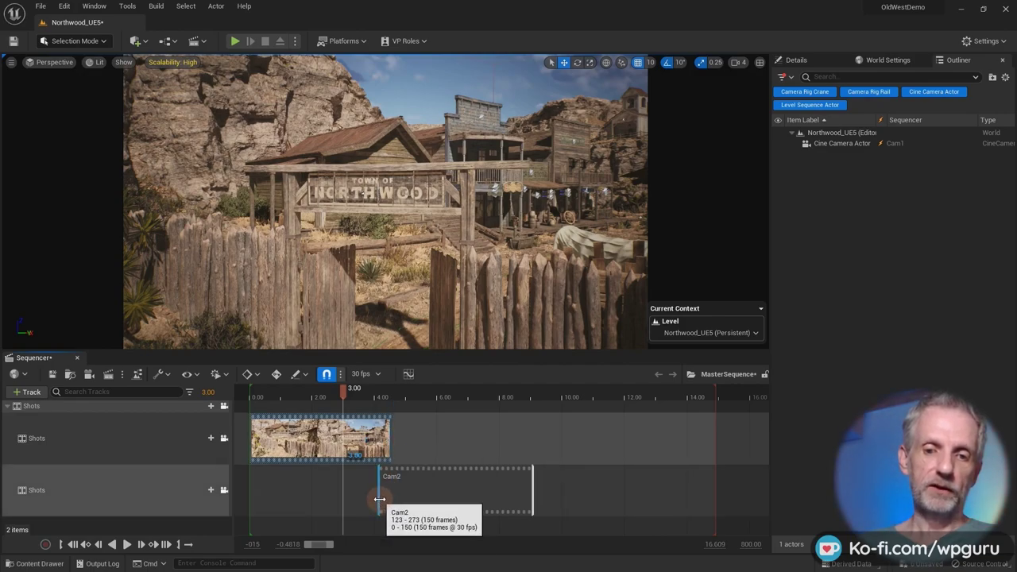
{"action": "left_click_drag", "start_coordinate": [380, 499], "coordinate": [395, 499]}
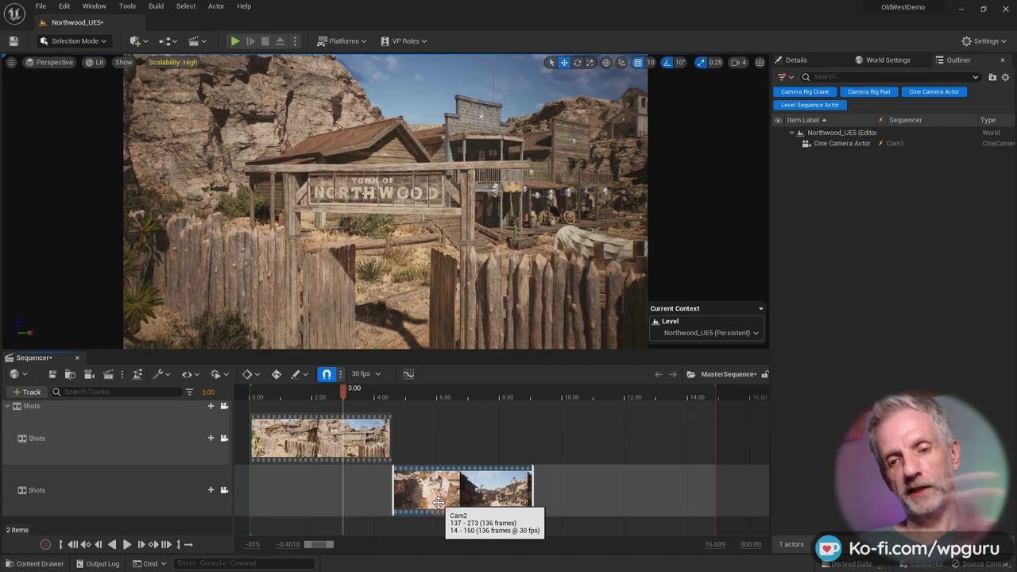
{"action": "mouse_move", "coordinate": [346, 391]}
{"action": "left_mouse_down"}
{"action": "mouse_move", "coordinate": [416, 400]}
{"action": "mouse_move", "coordinate": [339, 404]}
{"action": "left_mouse_up"}
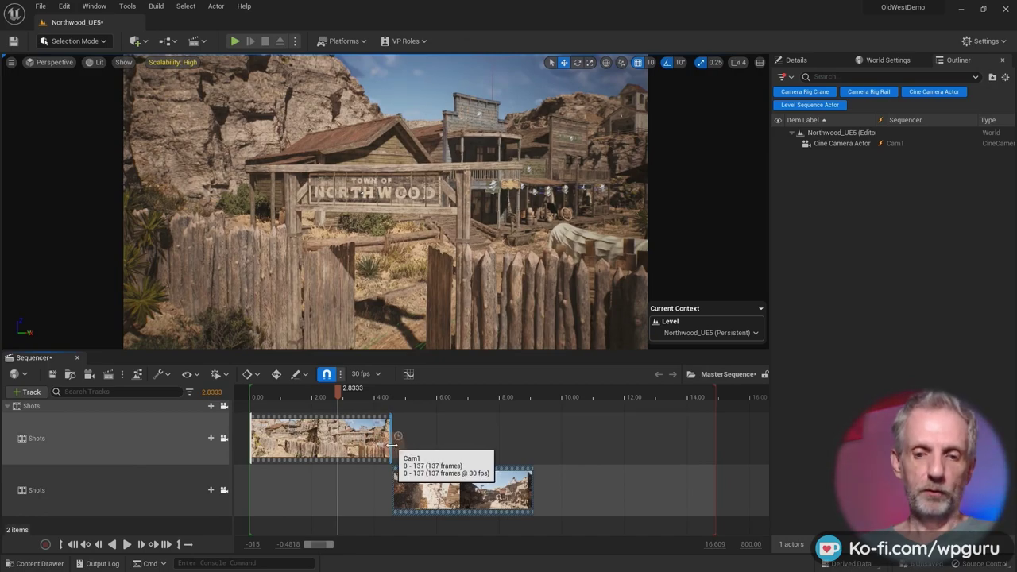
Step: Undo the trims on Cam1 and Cam2 and move the Cam2 shot back to start at 5 seconds
{"action": "key", "text": "ctrl+z"}
{"action": "key", "text": "ctrl+z"}
{"action": "left_click_drag", "start_coordinate": [420, 490], "coordinate": [449, 490]}
Step: Play the sequence across the cut from Cam1 to Cam2 and scrub back into Cam1
{"action": "left_click_drag", "start_coordinate": [350, 401], "coordinate": [327, 404]}
{"action": "key", "text": "space"}
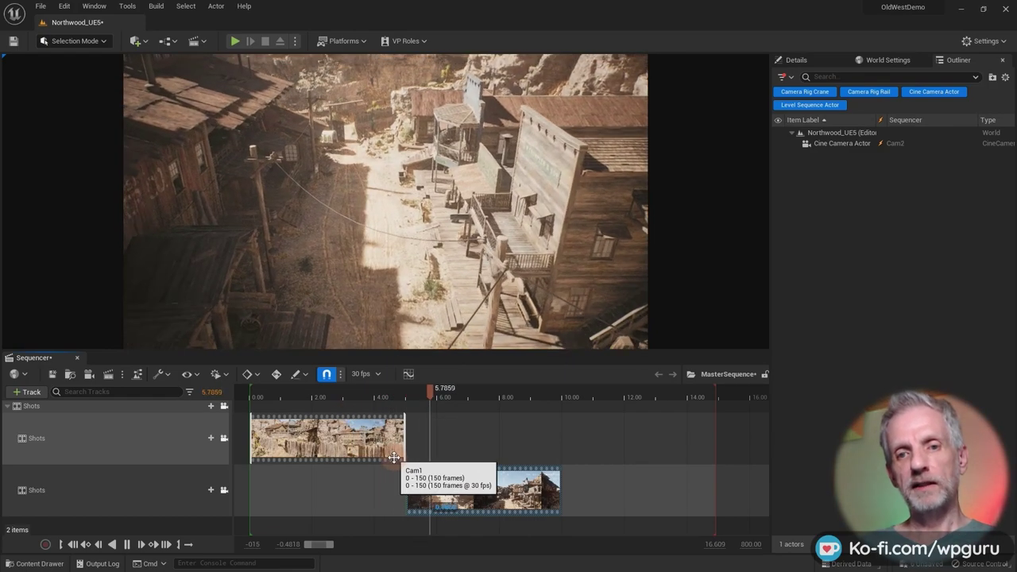
{"action": "key", "text": "space"}
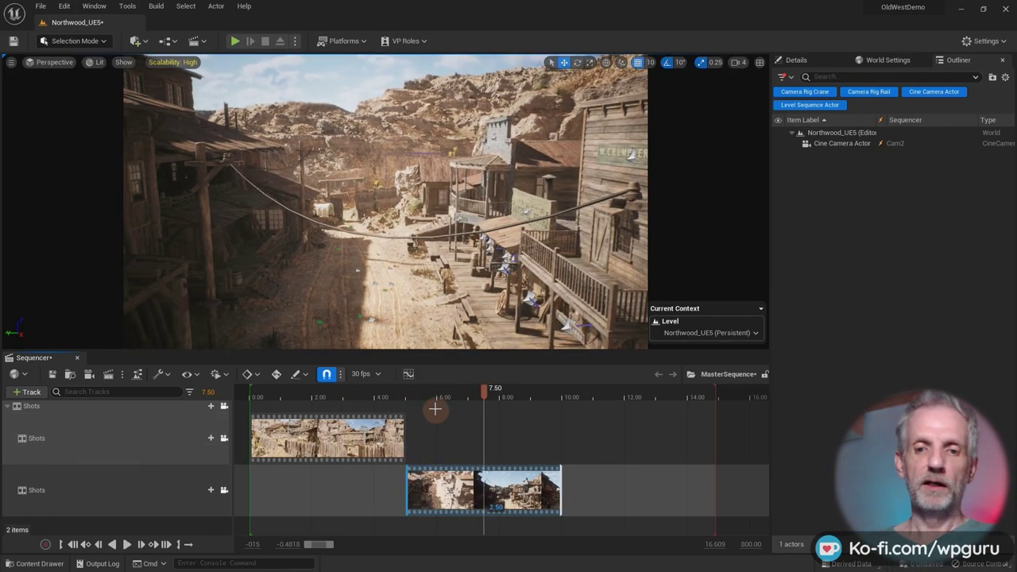
{"action": "left_click_drag", "start_coordinate": [400, 393], "coordinate": [377, 399]}
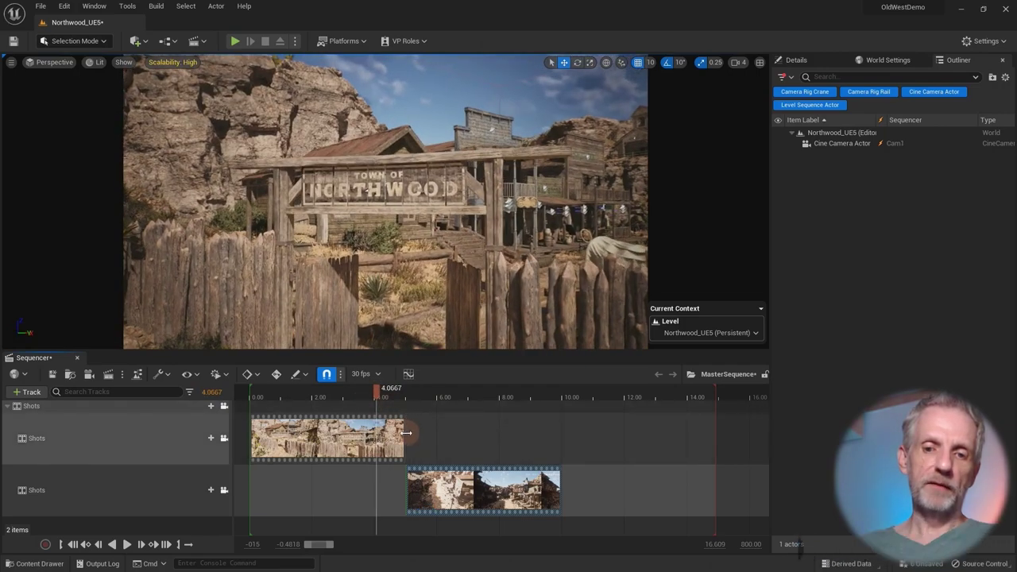
Step: Trim Cam1's end to frame 132, cut the first 16 frames off Cam2, and start Cam2 at frame 132 on the lower row
{"action": "left_click_drag", "start_coordinate": [400, 435], "coordinate": [387, 439]}
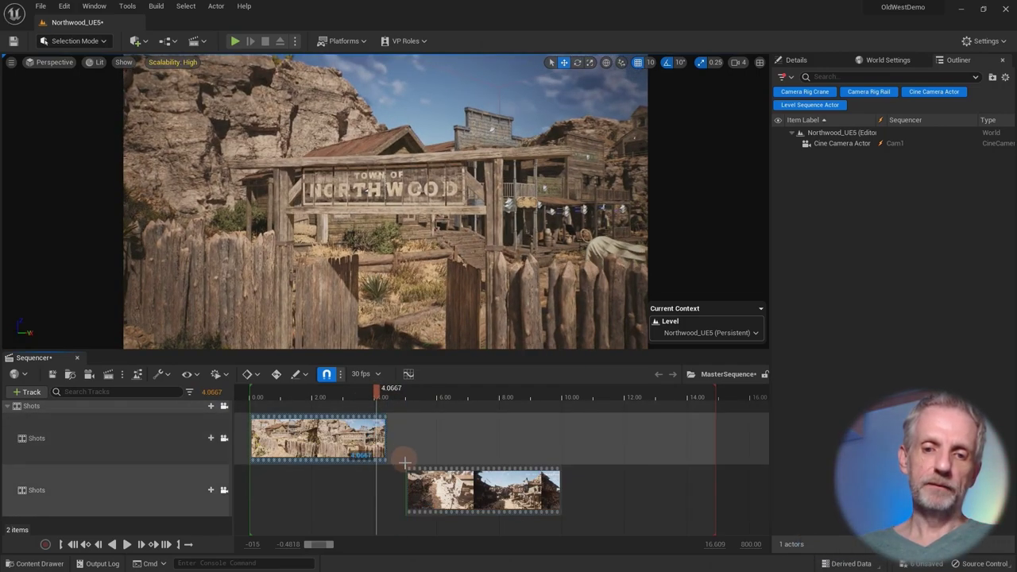
{"action": "left_click", "coordinate": [408, 478]}
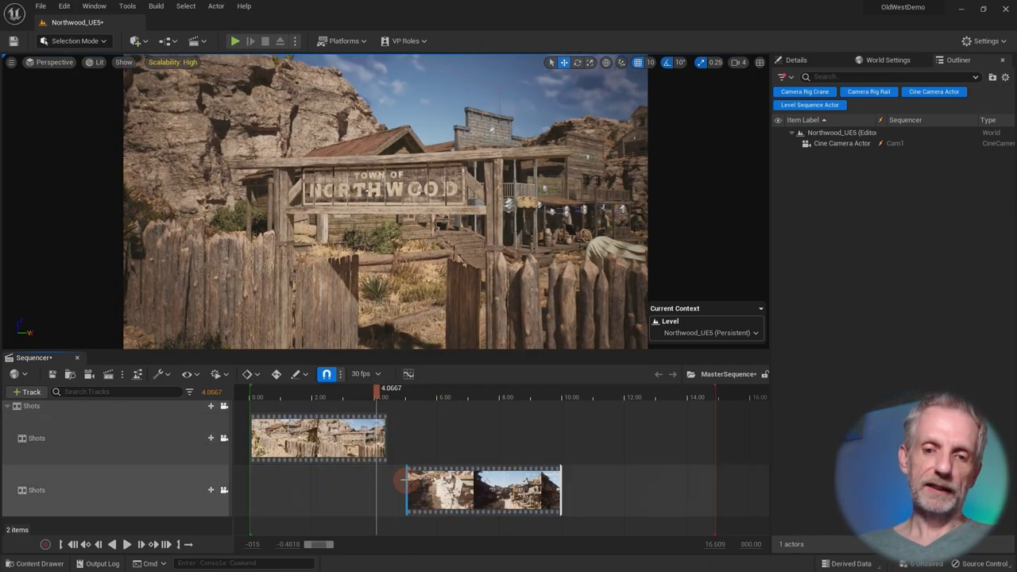
{"action": "left_click", "coordinate": [403, 482]}
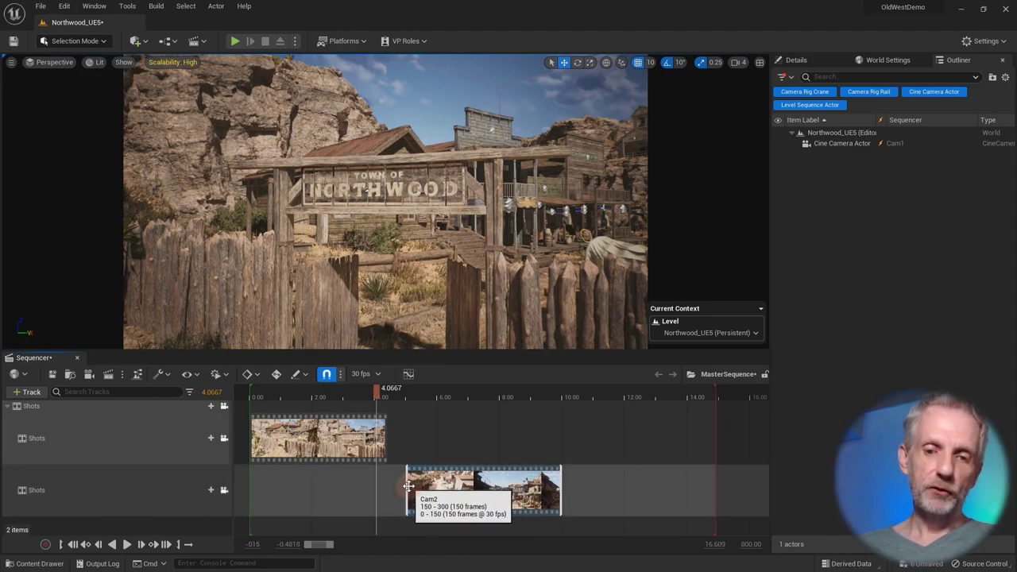
{"action": "left_click_drag", "start_coordinate": [467, 488], "coordinate": [443, 432]}
{"action": "left_click_drag", "start_coordinate": [410, 416], "coordinate": [410, 484]}
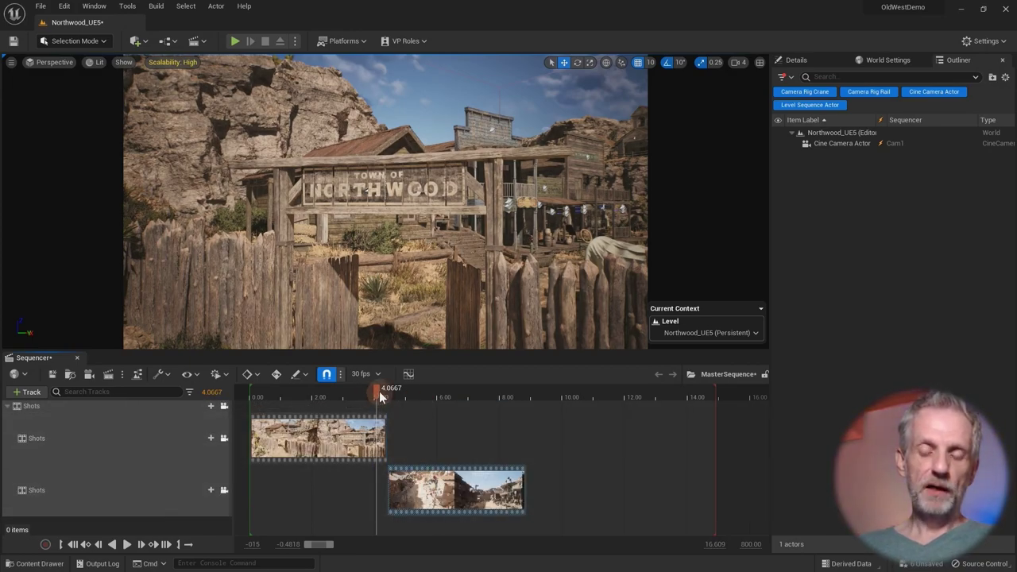
Step: Scrub to about 8.47 seconds near Cam2's end and add Cam3 as a shot there on the Cam1 row
{"action": "left_click_drag", "start_coordinate": [379, 391], "coordinate": [513, 427]}
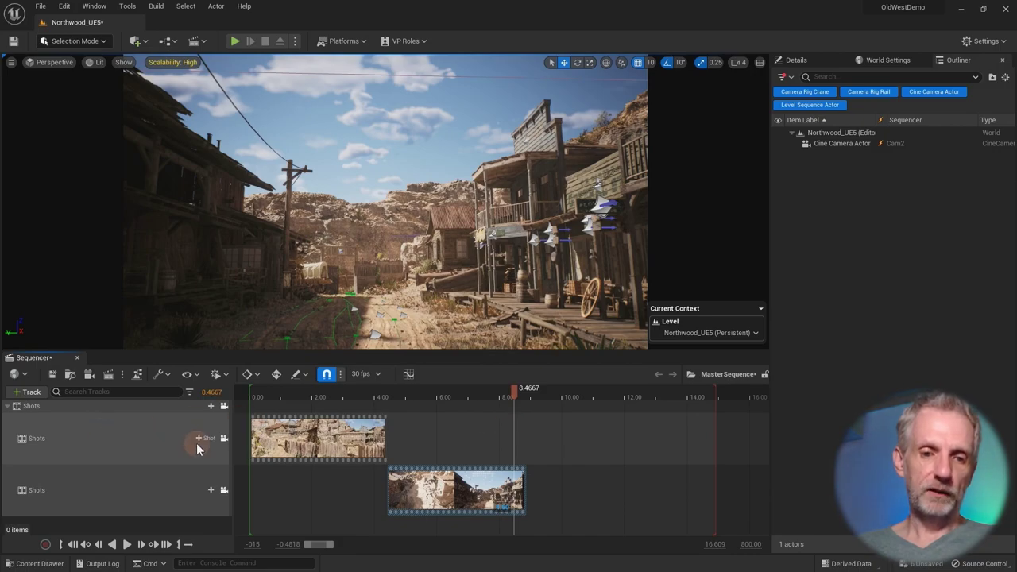
{"action": "left_click", "coordinate": [203, 439]}
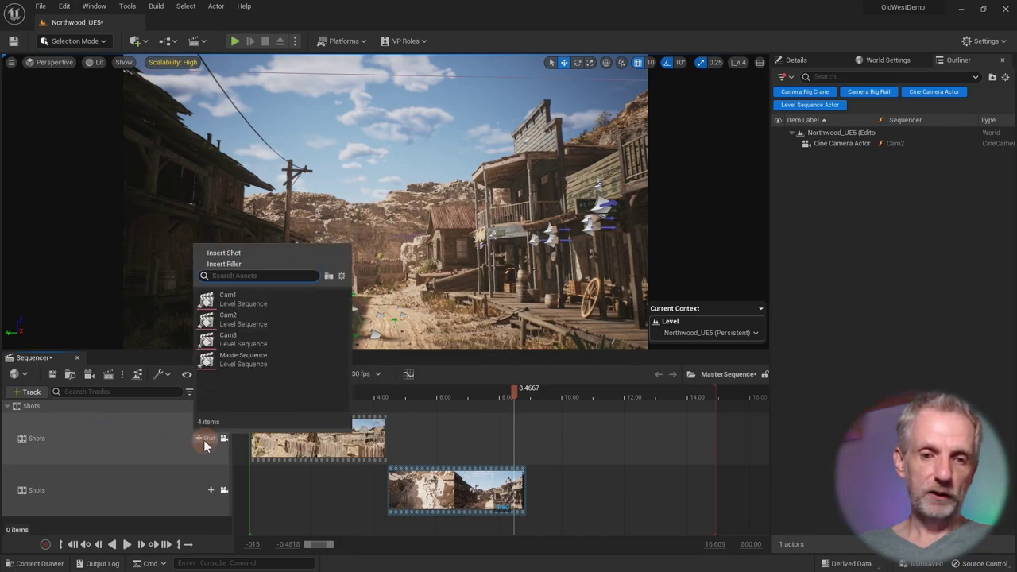
{"action": "left_click", "coordinate": [267, 348]}
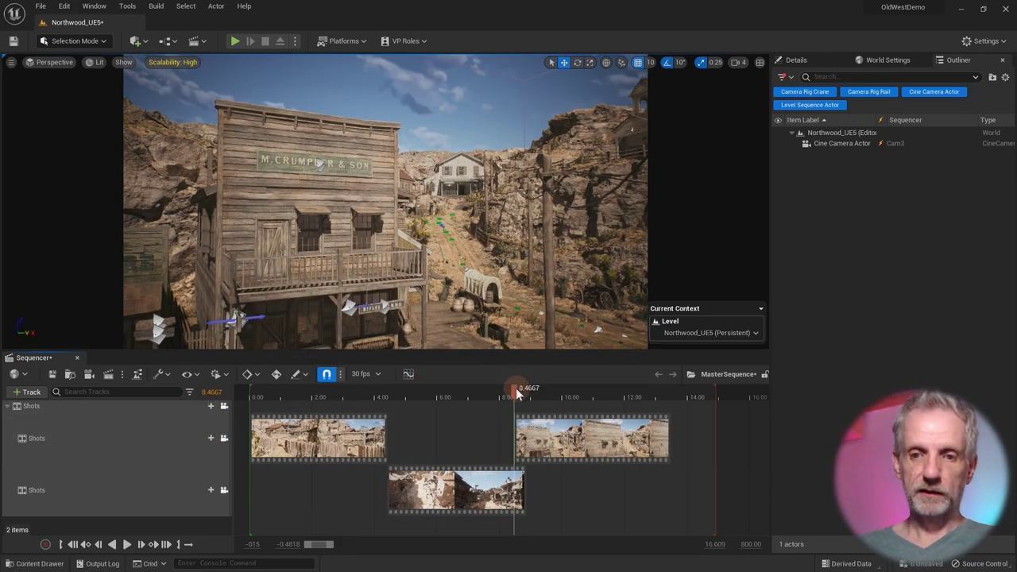
Step: Preview the Cam3 shot, trim its first 12 frames, and start it at about 8.53 seconds
{"action": "key", "text": "space"}
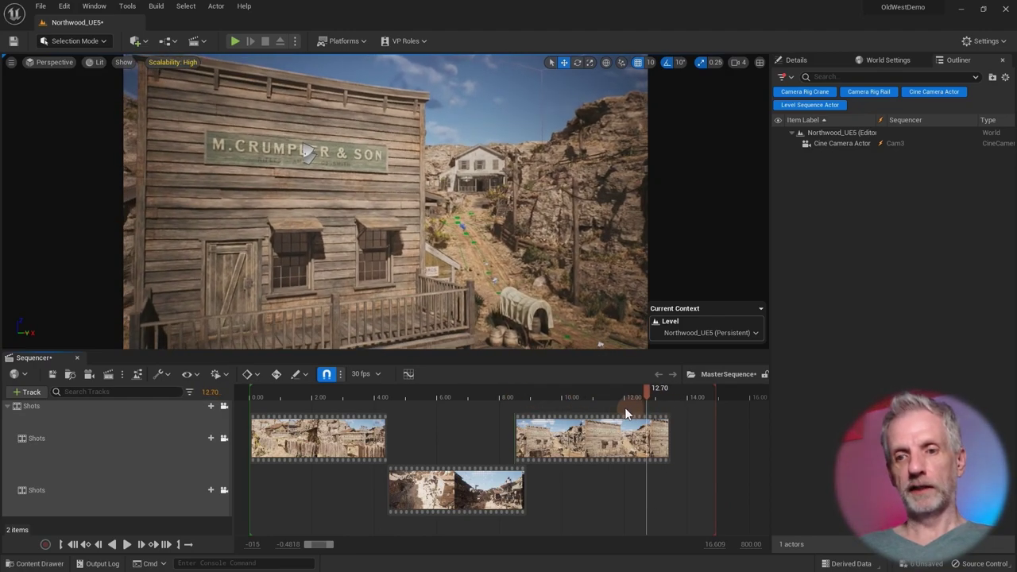
{"action": "left_click_drag", "start_coordinate": [630, 406], "coordinate": [517, 408]}
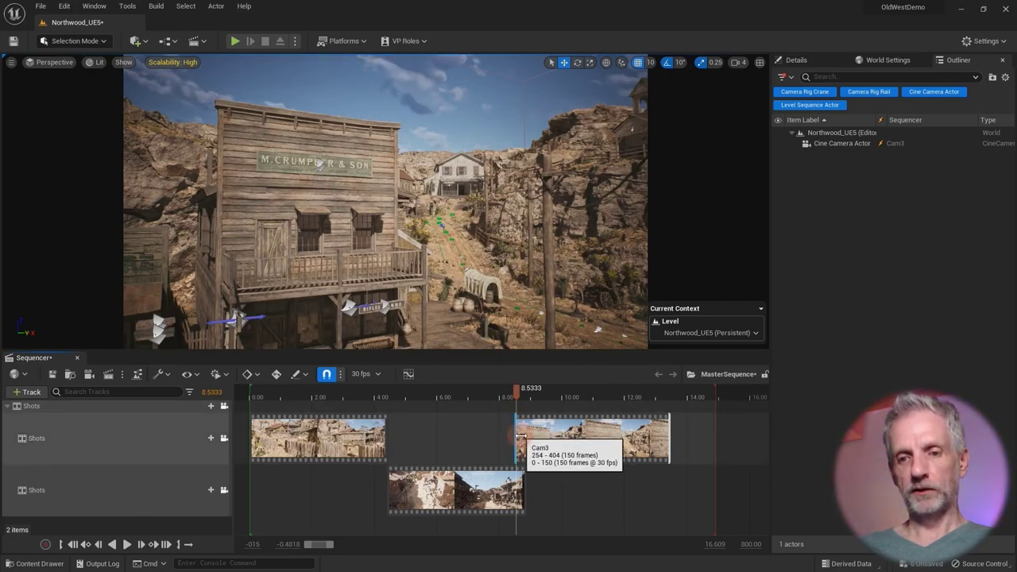
{"action": "left_click_drag", "start_coordinate": [521, 436], "coordinate": [561, 439]}
Step: Play the whole master sequence from the beginning to review the three shots
{"action": "left_click_drag", "start_coordinate": [518, 396], "coordinate": [257, 403]}
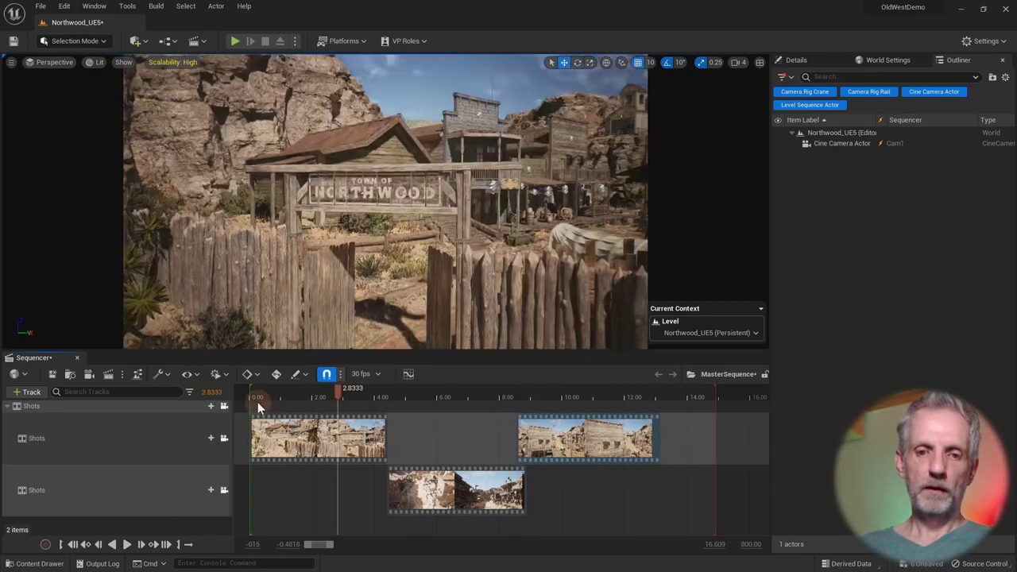
{"action": "left_click", "coordinate": [257, 403]}
{"action": "key", "text": "space"}
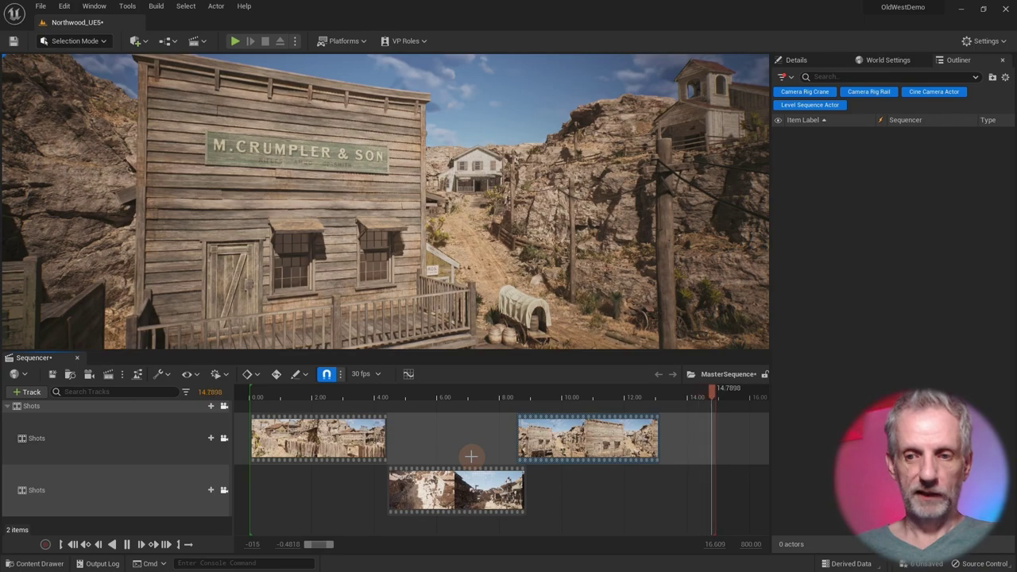
Step: Move the playback range end to Cam3's end at about 13.13 seconds, and review the ending and the Cam2 shot
{"action": "left_click", "coordinate": [640, 391]}
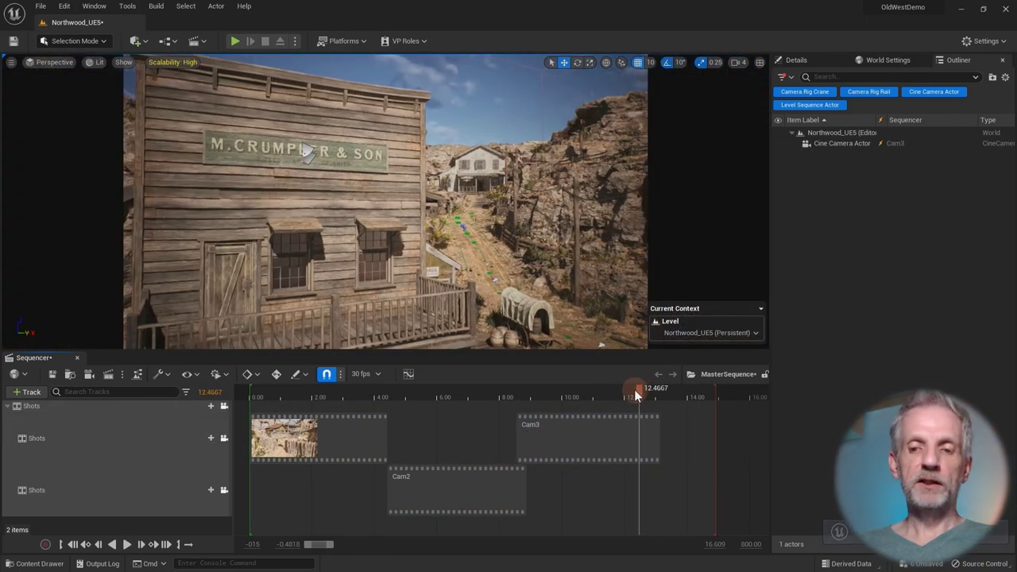
{"action": "mouse_move", "coordinate": [635, 390]}
{"action": "left_mouse_down"}
{"action": "mouse_move", "coordinate": [661, 393]}
{"action": "mouse_move", "coordinate": [634, 393]}
{"action": "left_mouse_up"}
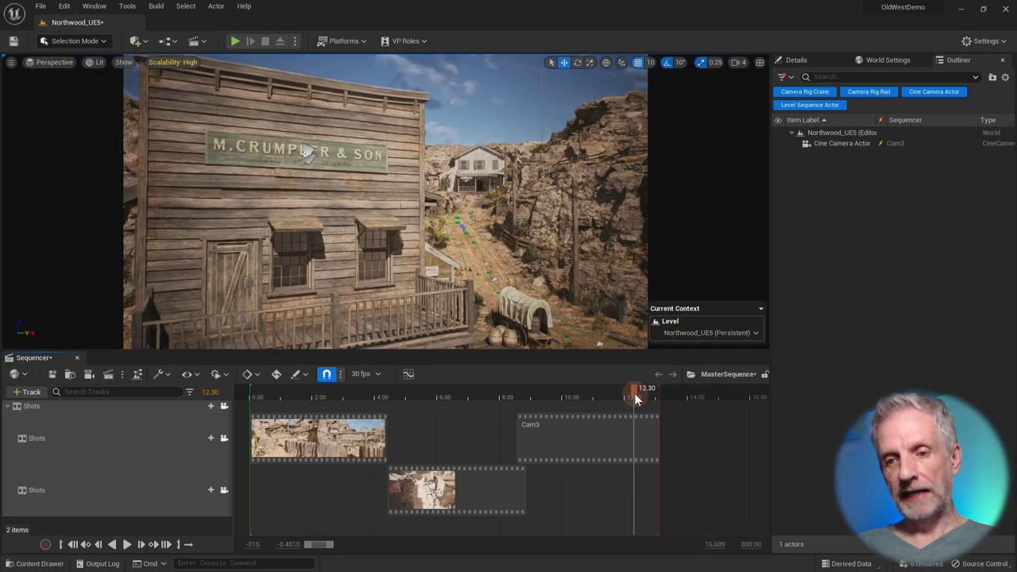
{"action": "key", "text": "space"}
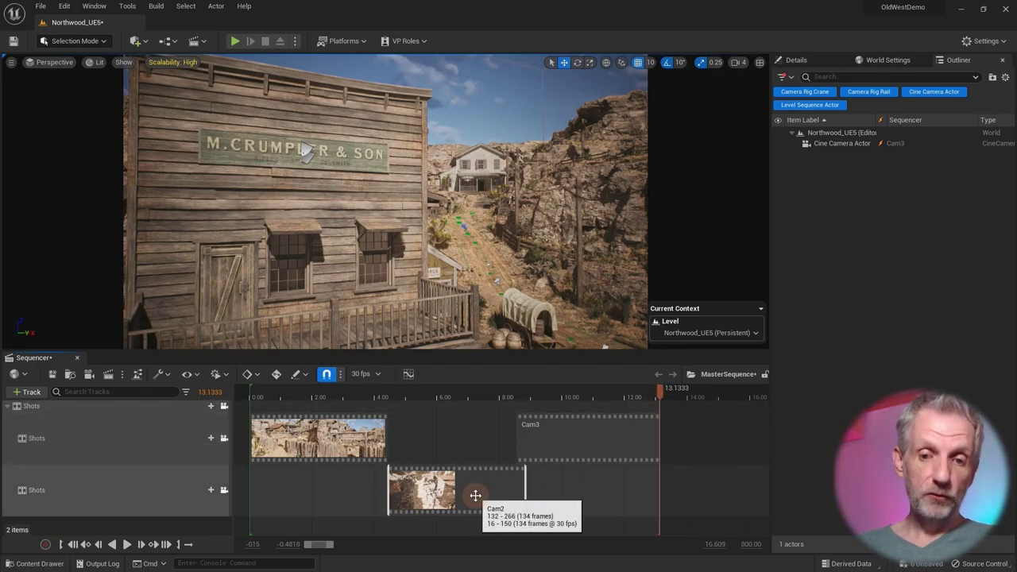
{"action": "left_click_drag", "start_coordinate": [599, 390], "coordinate": [487, 401]}
{"action": "left_click_drag", "start_coordinate": [414, 409], "coordinate": [456, 401]}
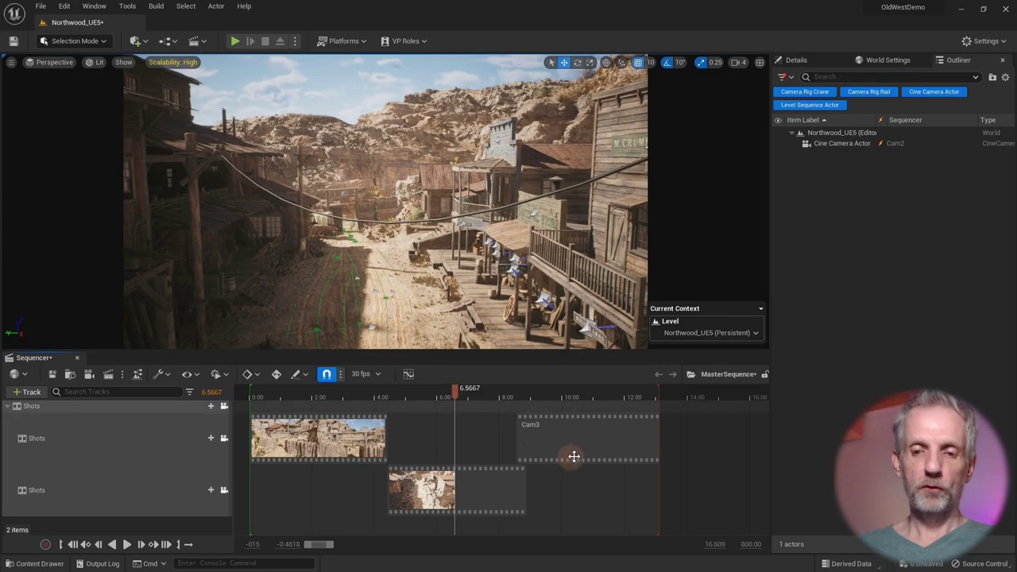
Step: Swap Cam3 and Cam1 on the upper row so Cam3 starts at 0 seconds and Cam1 follows Cam2 at about 8.4 seconds
{"action": "left_click_drag", "start_coordinate": [662, 447], "coordinate": [715, 454]}
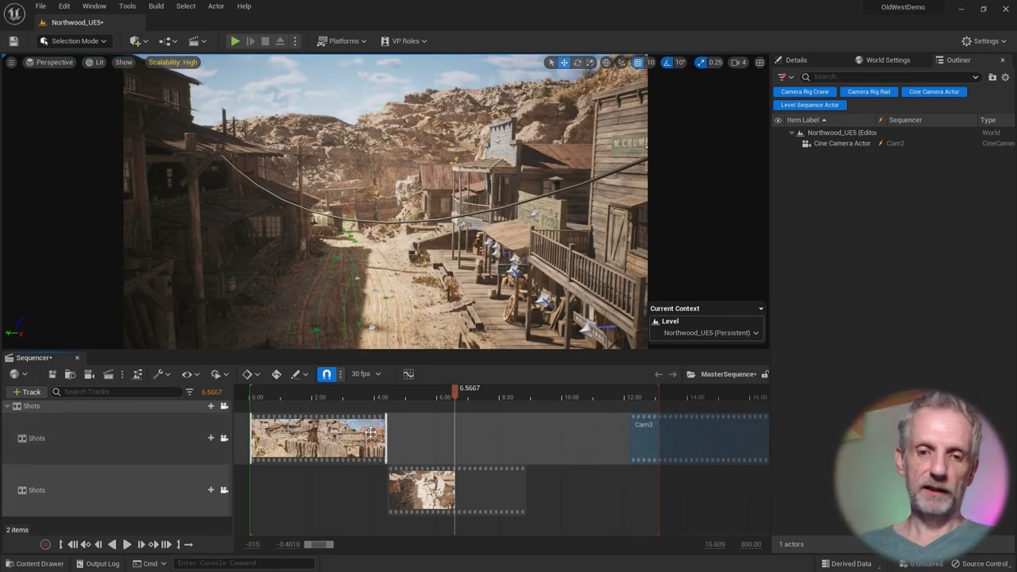
{"action": "left_click_drag", "start_coordinate": [346, 438], "coordinate": [554, 437]}
{"action": "left_click_drag", "start_coordinate": [660, 438], "coordinate": [297, 425]}
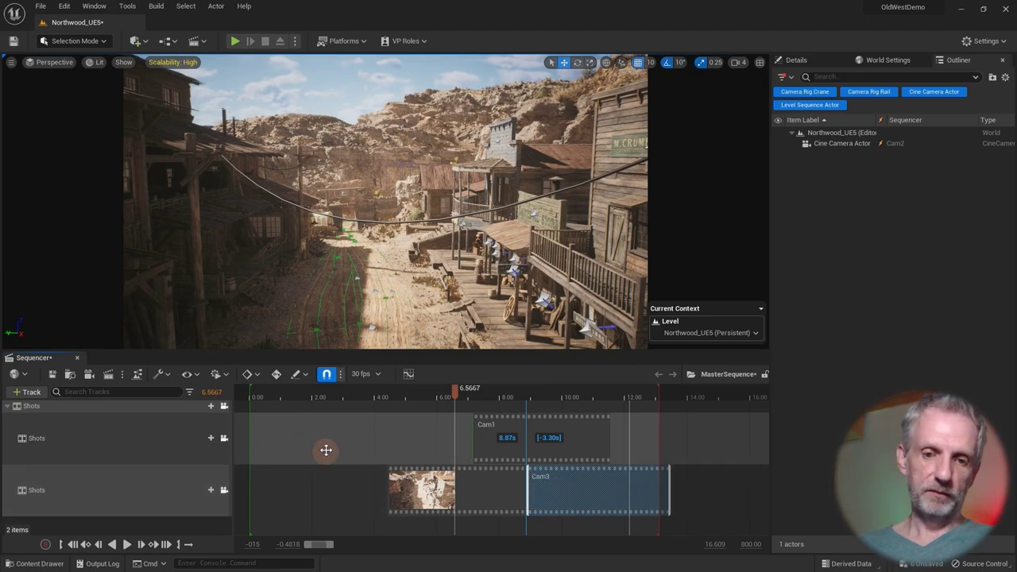
{"action": "left_click_drag", "start_coordinate": [551, 493], "coordinate": [284, 440]}
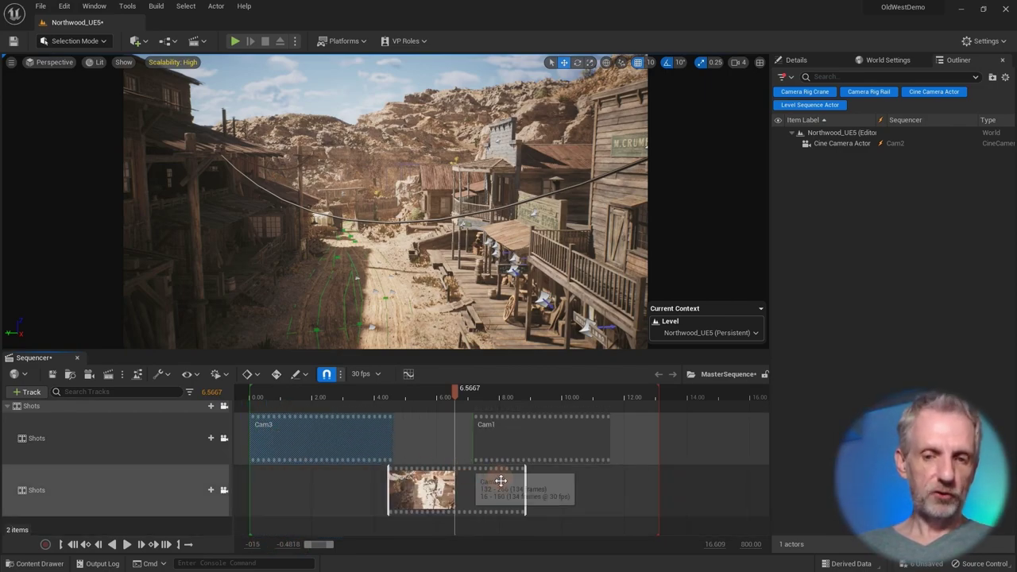
{"action": "left_click_drag", "start_coordinate": [525, 435], "coordinate": [552, 437]}
Step: Play the rearranged sequence from the start through Cam3 and Cam2
{"action": "left_click", "coordinate": [245, 404]}
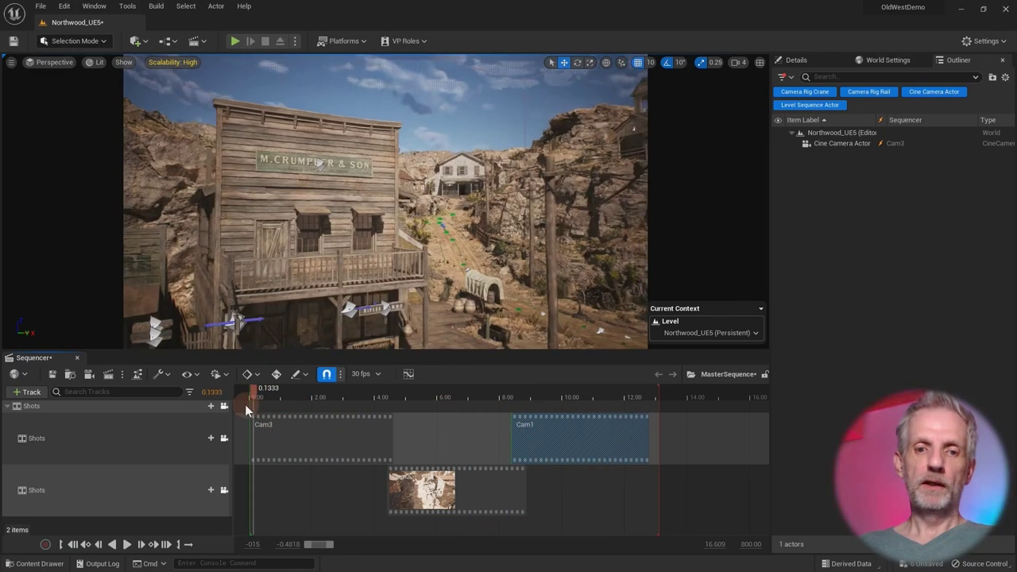
{"action": "key", "text": "space"}
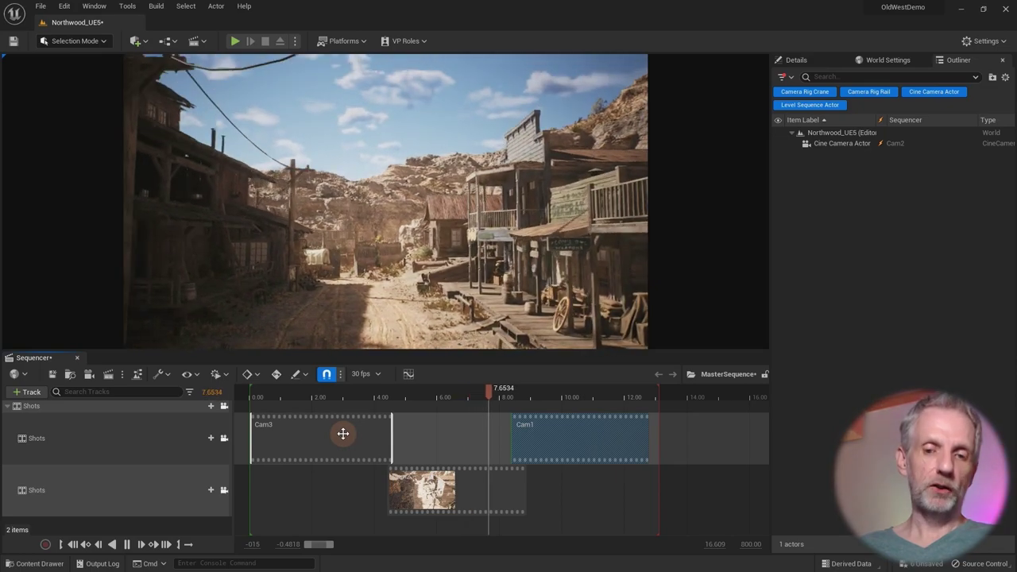
{"action": "key", "text": "space"}
Step: Reorder the shots with Cam2 first on the upper row, Cam3 on the lower row from frame 113, and Cam1 from about 7.93 seconds
{"action": "left_click_drag", "start_coordinate": [472, 488], "coordinate": [254, 488]}
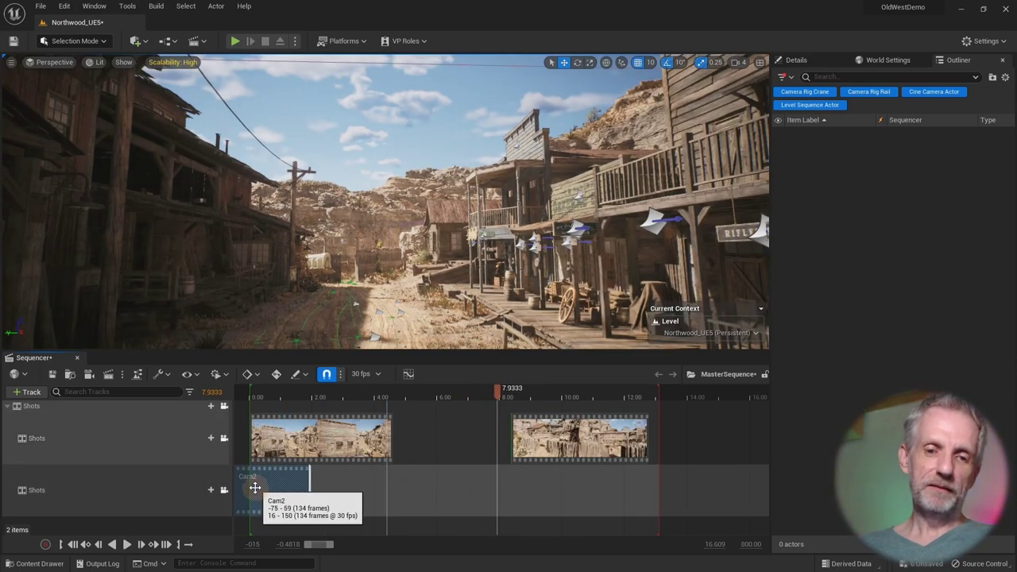
{"action": "left_click_drag", "start_coordinate": [334, 442], "coordinate": [481, 495]}
{"action": "left_click_drag", "start_coordinate": [306, 469], "coordinate": [352, 432]}
{"action": "left_click_drag", "start_coordinate": [430, 484], "coordinate": [397, 493]}
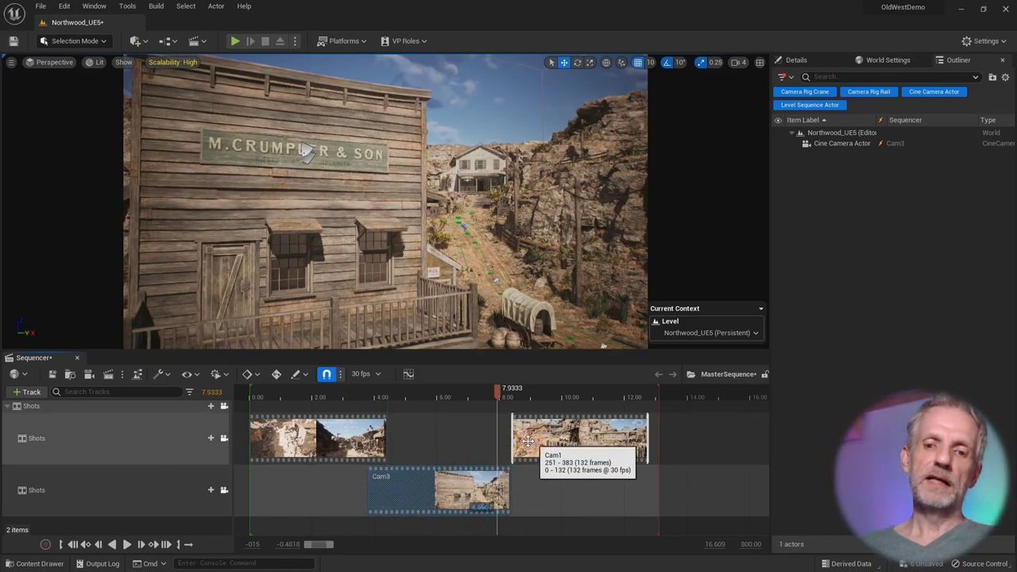
{"action": "left_click_drag", "start_coordinate": [532, 442], "coordinate": [519, 442]}
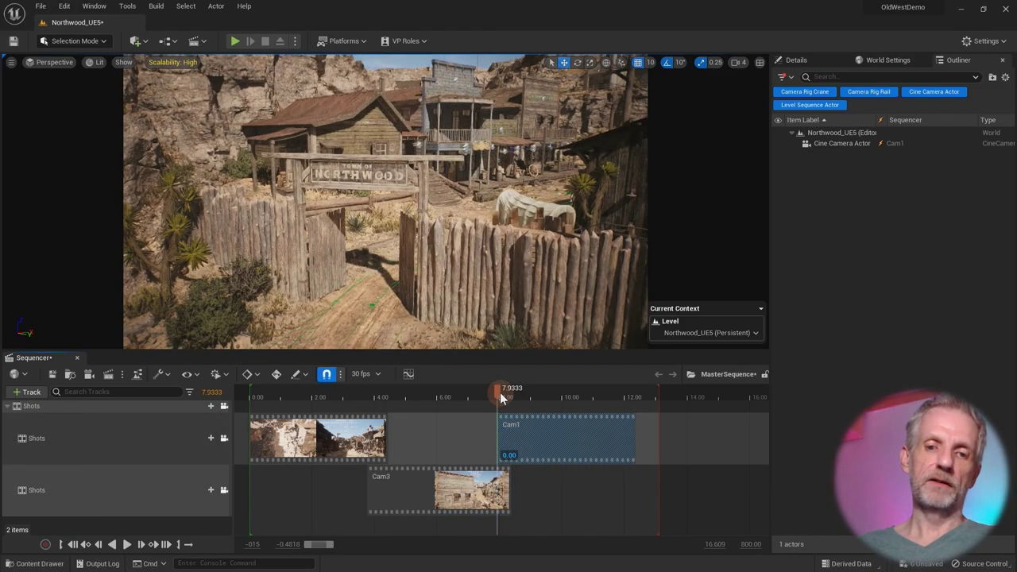
Step: Play the sequence from the start to review the order Cam2, Cam3, Cam1
{"action": "left_click_drag", "start_coordinate": [501, 399], "coordinate": [257, 405]}
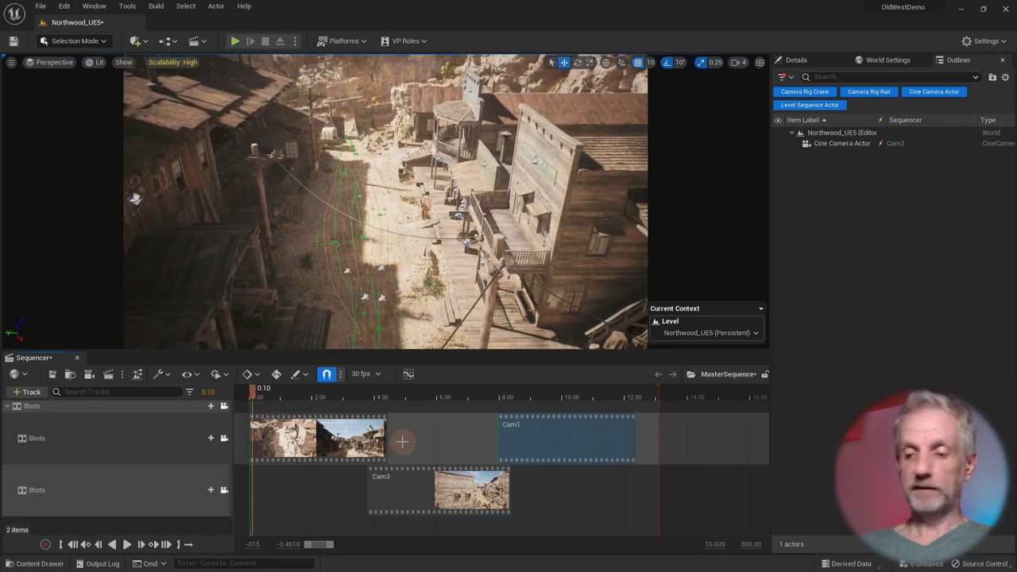
{"action": "scroll", "coordinate": [403, 443], "scroll_direction": "up", "scroll_amount": 2, "text": "ctrl"}
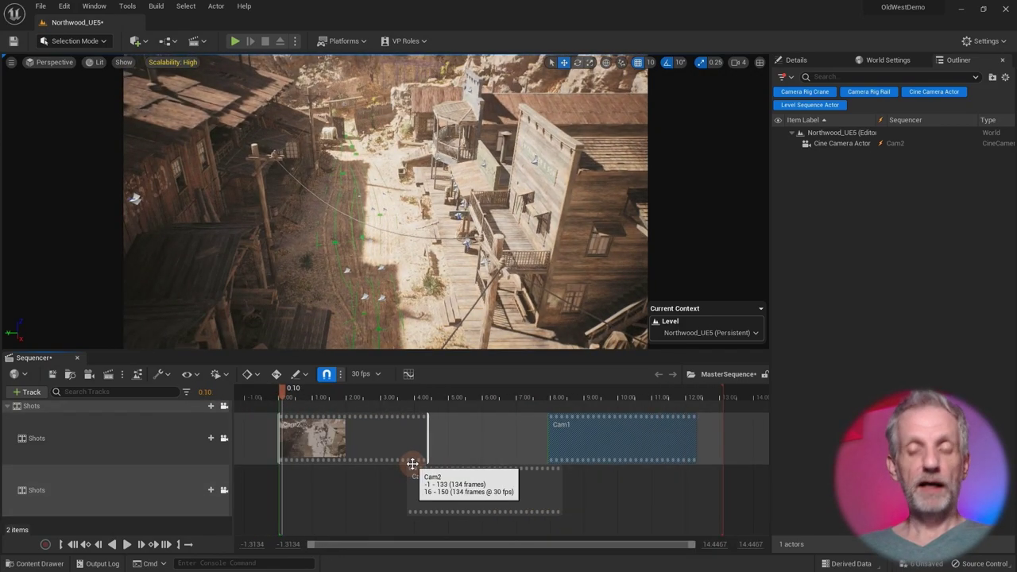
{"action": "key", "text": "space"}
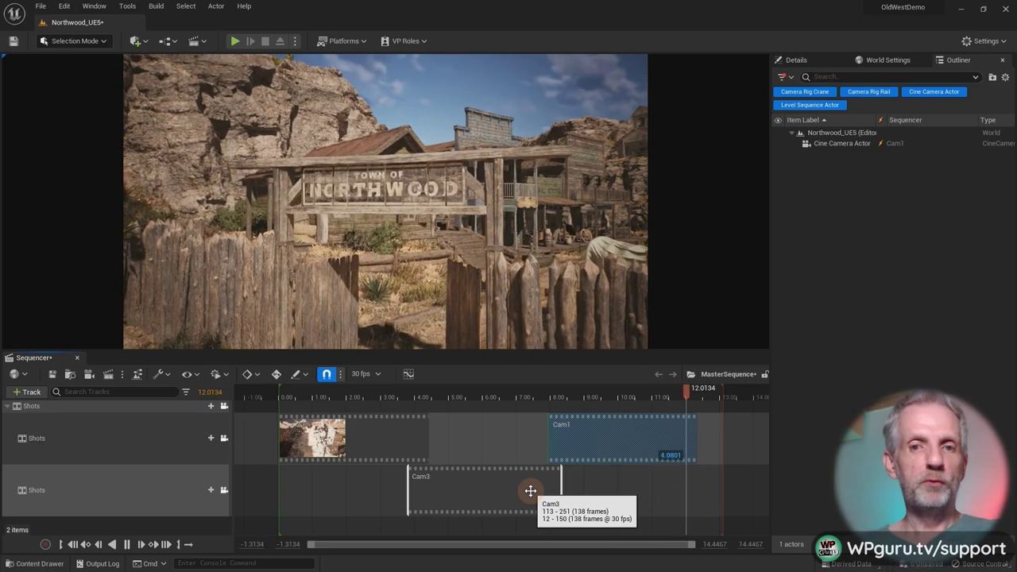
{"action": "key", "text": "space"}
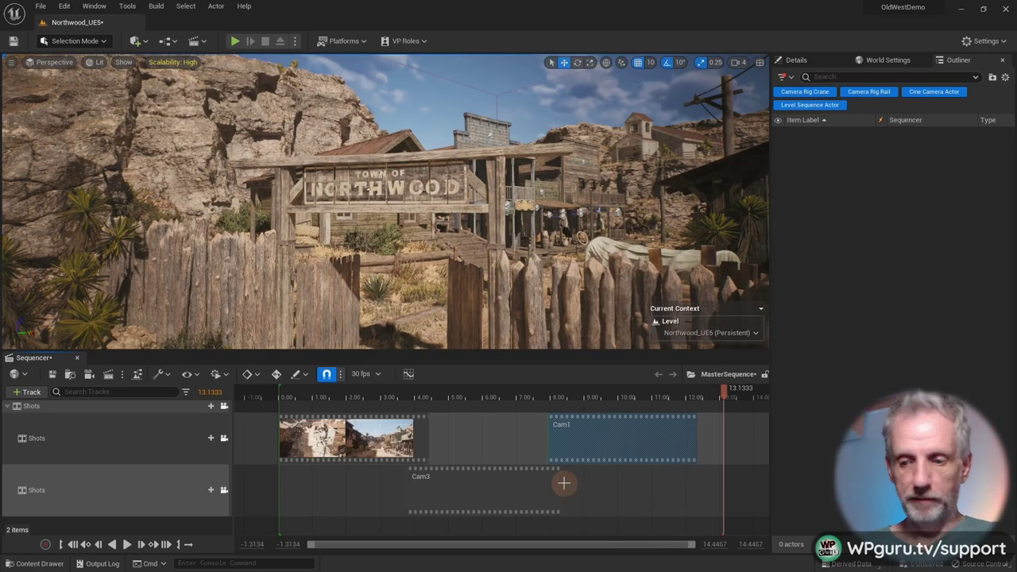
Step: Fit the playback range from Cam2's start to Cam1's end and collapse the Shots track
{"action": "left_click", "coordinate": [665, 415]}
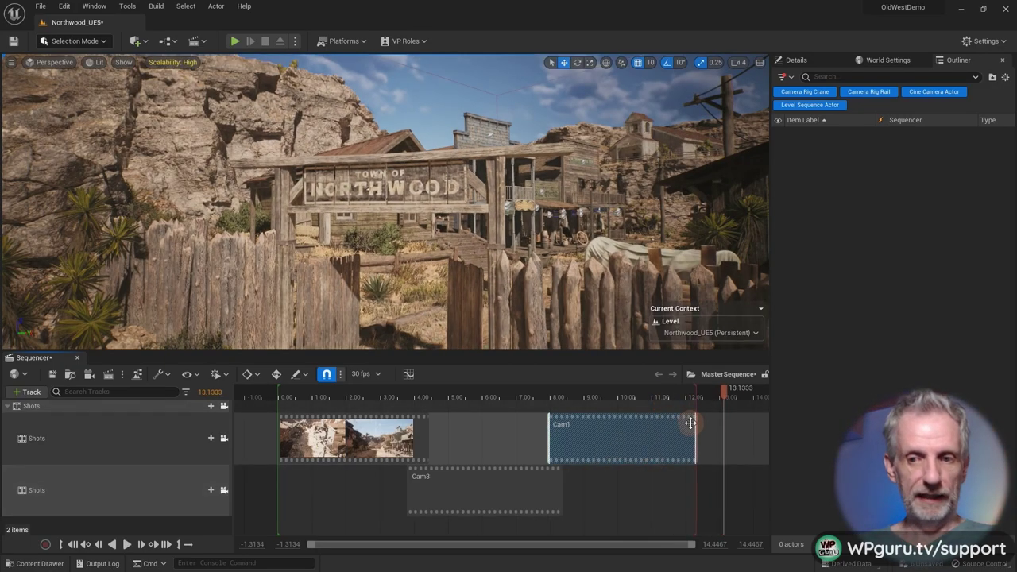
{"action": "left_click", "coordinate": [273, 477]}
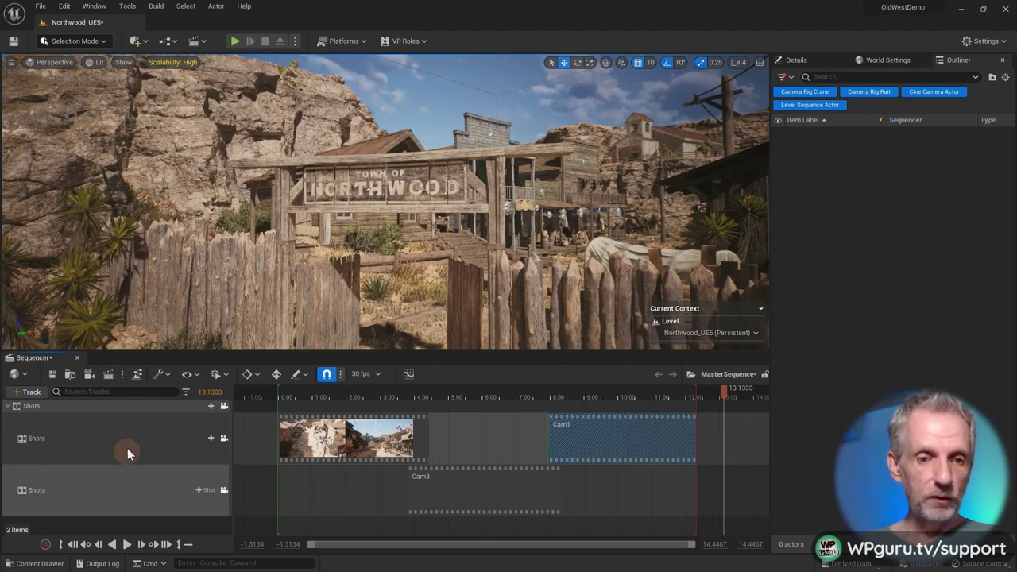
{"action": "left_click", "coordinate": [11, 412]}
{"action": "left_click", "coordinate": [6, 408]}
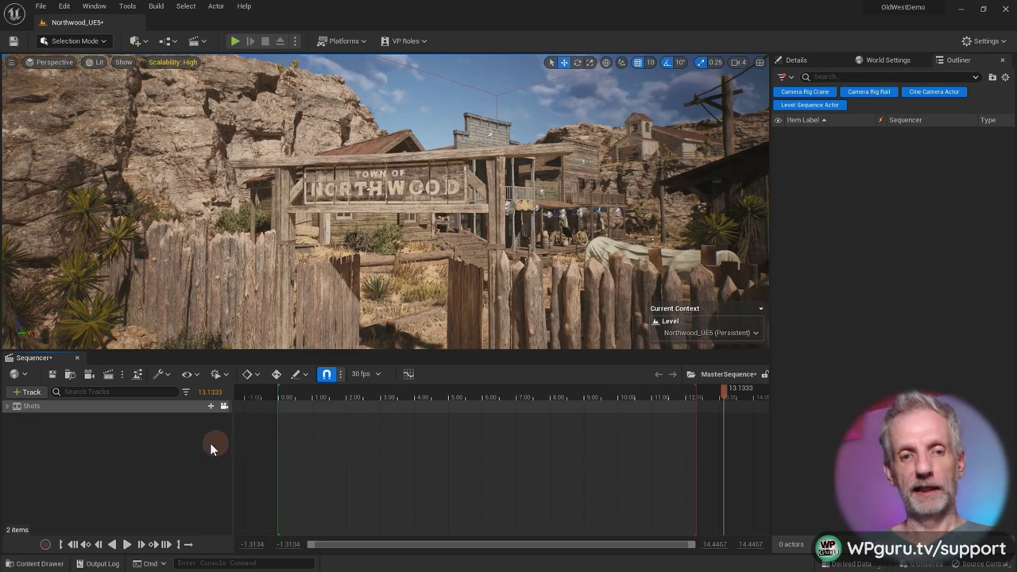
Step: Add an event track of type Trigger to the master sequence
{"action": "left_click", "coordinate": [39, 393]}
{"action": "mouse_move", "coordinate": [118, 250]}
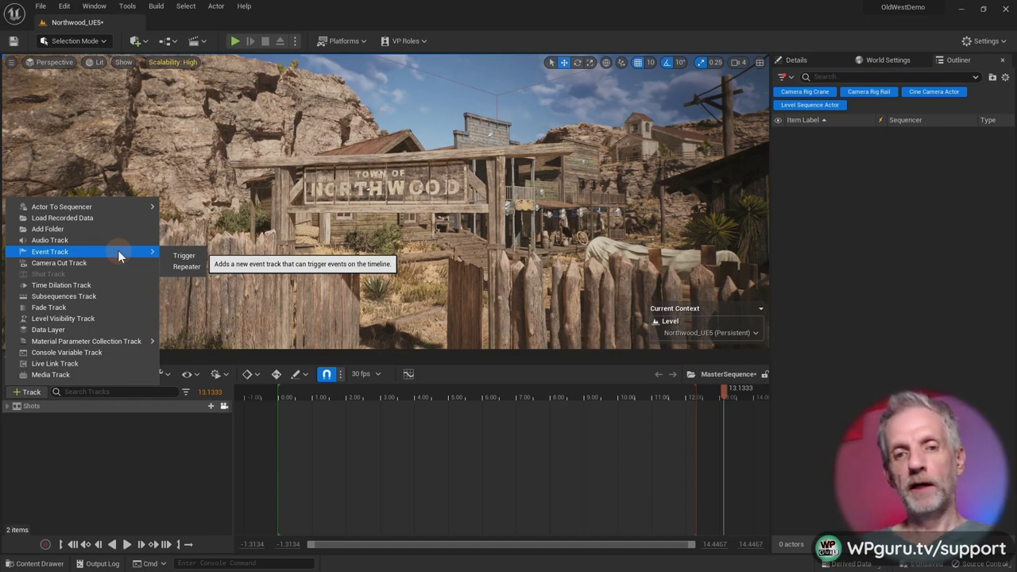
{"action": "left_click", "coordinate": [184, 256]}
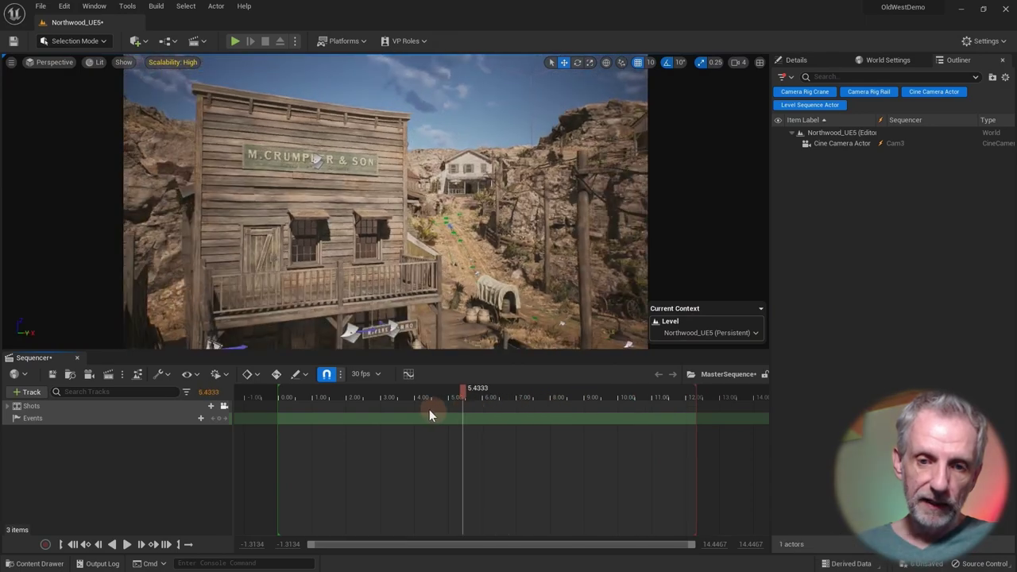
Step: Add an event key at 2.0333 seconds on the Events track and create its endpoint event in the Director Blueprint
{"action": "left_click_drag", "start_coordinate": [430, 409], "coordinate": [348, 410]}
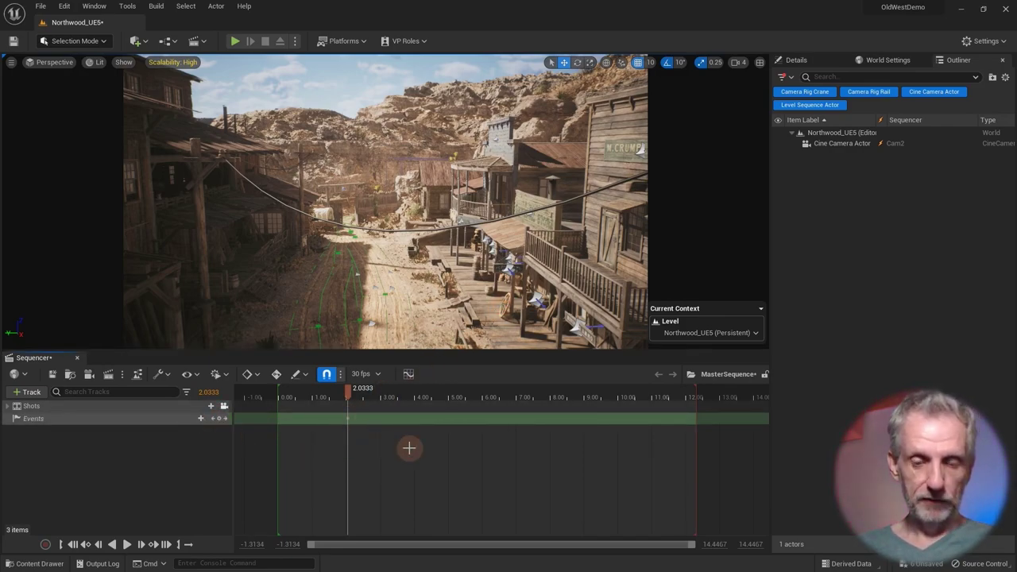
{"action": "left_click", "coordinate": [350, 420]}
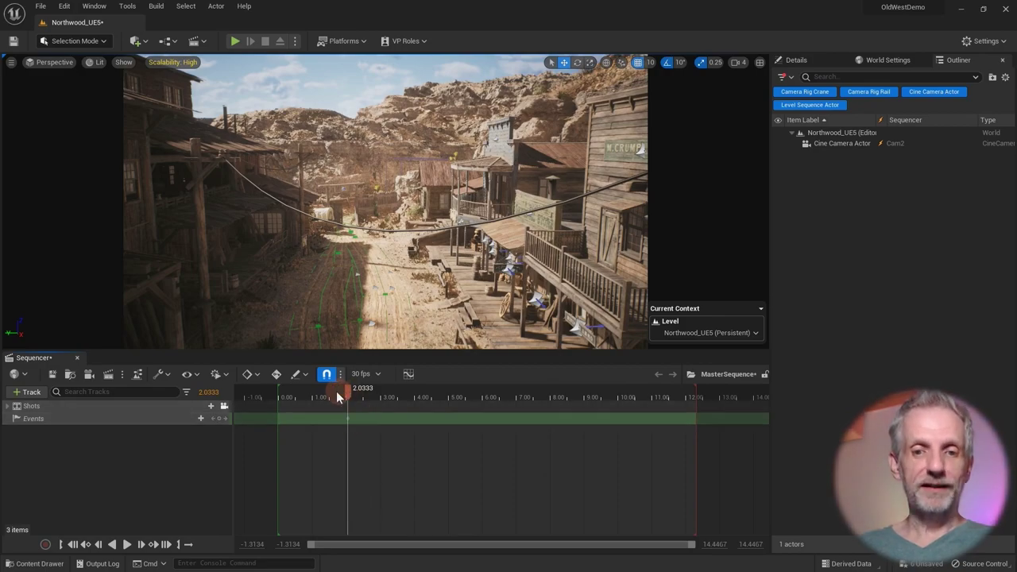
{"action": "left_click_drag", "start_coordinate": [336, 392], "coordinate": [329, 399]}
{"action": "left_click", "coordinate": [348, 420]}
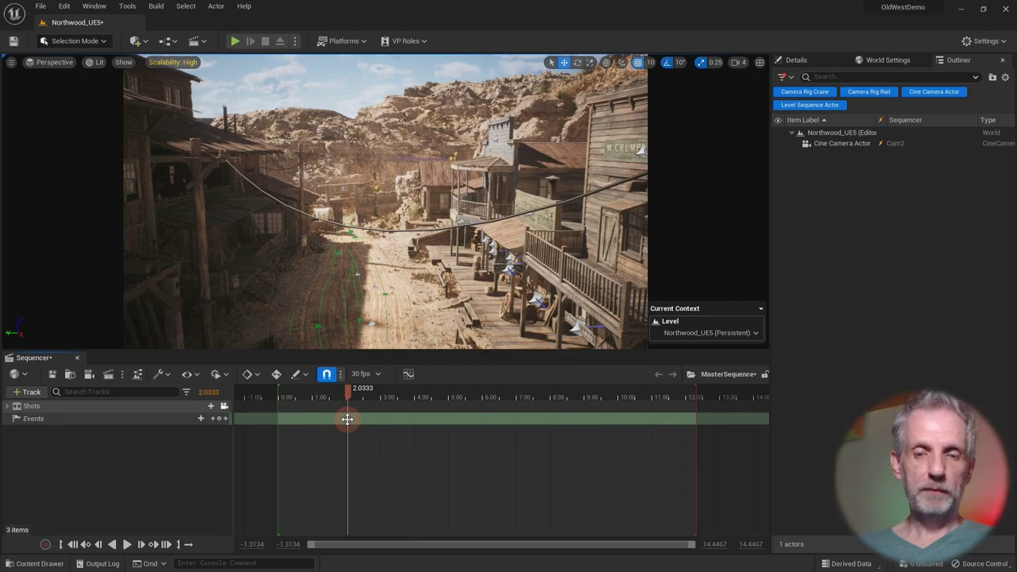
{"action": "double_click", "coordinate": [346, 419]}
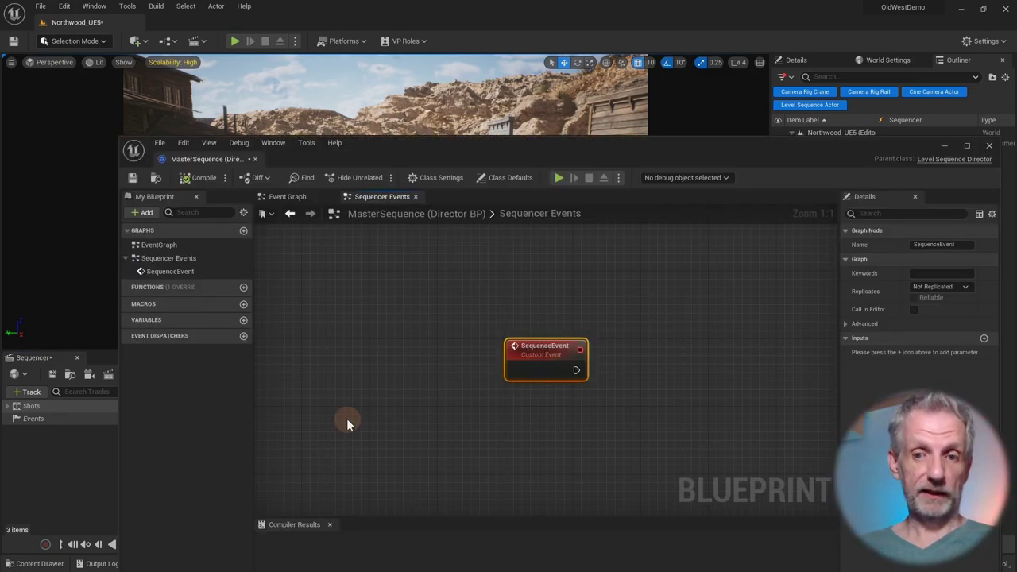
Step: Dock the Director Blueprint window beside the level and connect a Print String node to SequenceEvent
{"action": "left_click_drag", "start_coordinate": [218, 156], "coordinate": [217, 26]}
{"action": "right_click_drag", "start_coordinate": [400, 255], "coordinate": [347, 250]}
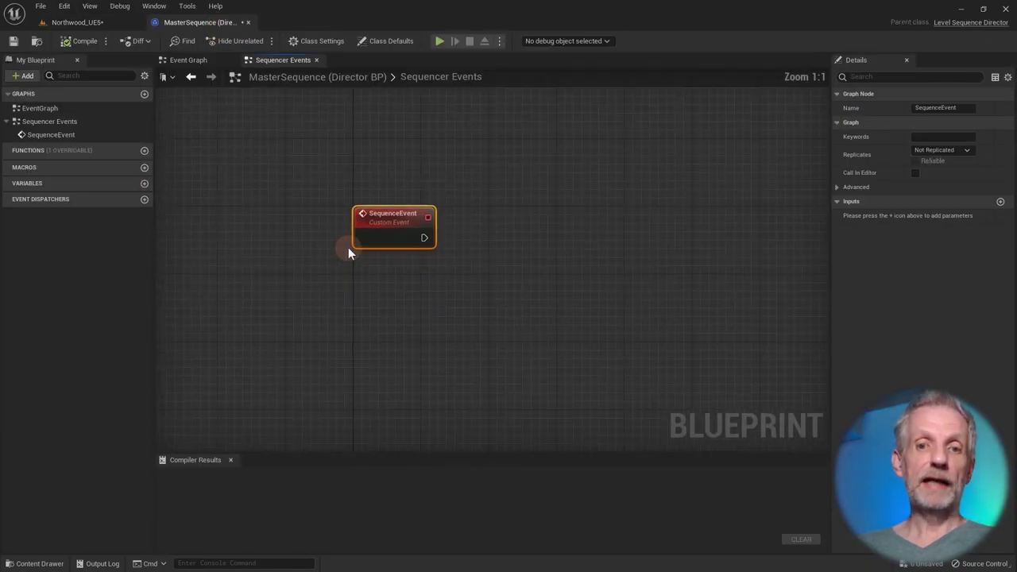
{"action": "right_click_drag", "start_coordinate": [416, 289], "coordinate": [366, 290]}
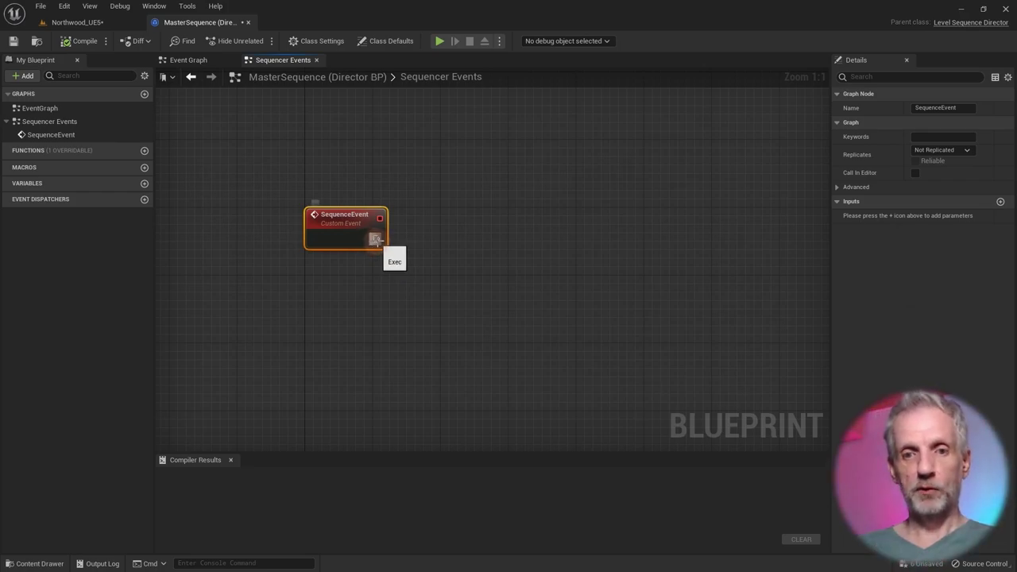
{"action": "left_click_drag", "start_coordinate": [444, 234], "coordinate": [444, 234]}
{"action": "type", "text": "print"}
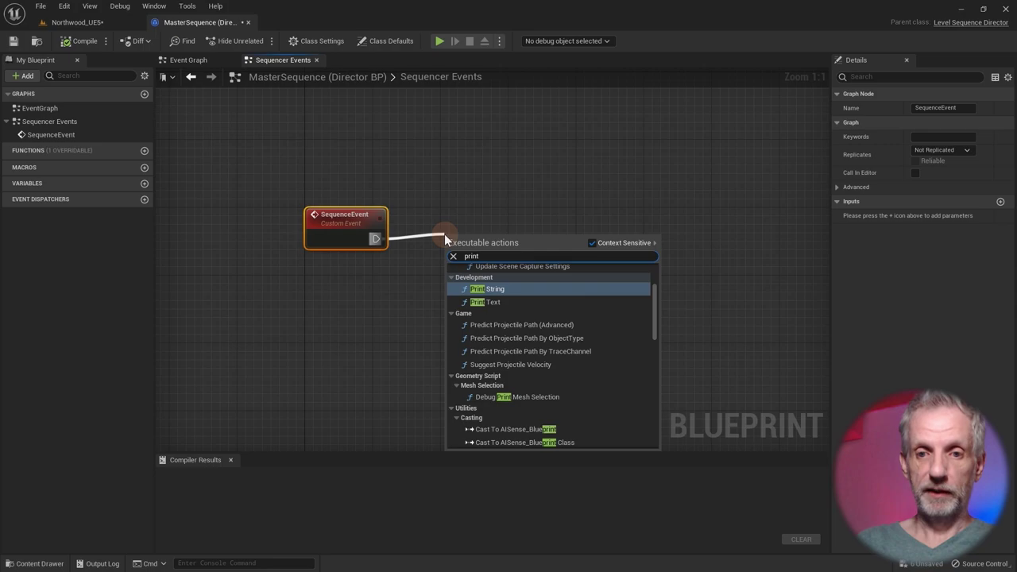
{"action": "key", "text": "Return"}
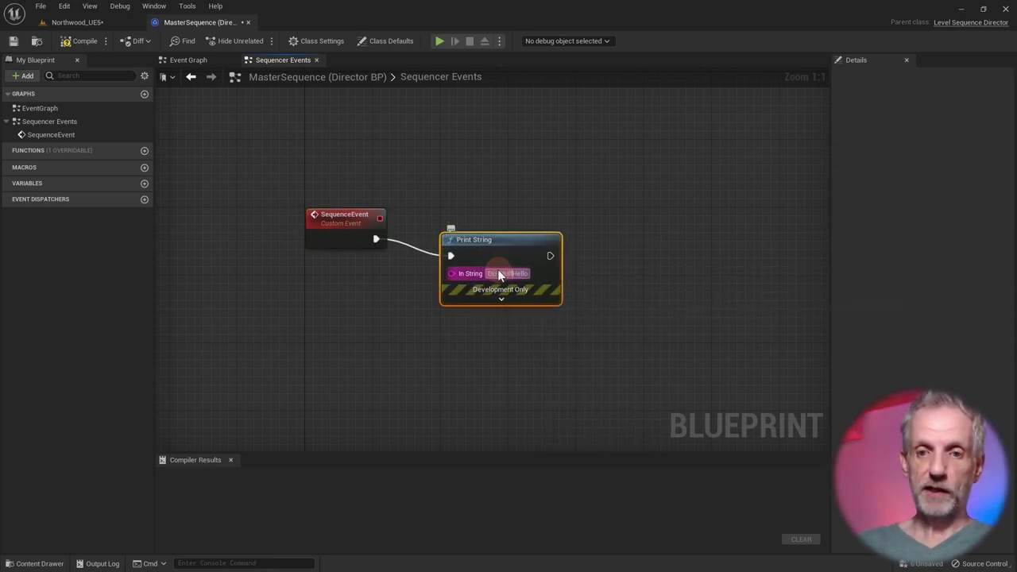
Step: Set the Print String text to "Do Stuff", align the node with SequenceEvent, compile the blueprint and return to the Northwood level
{"action": "left_click", "coordinate": [499, 273]}
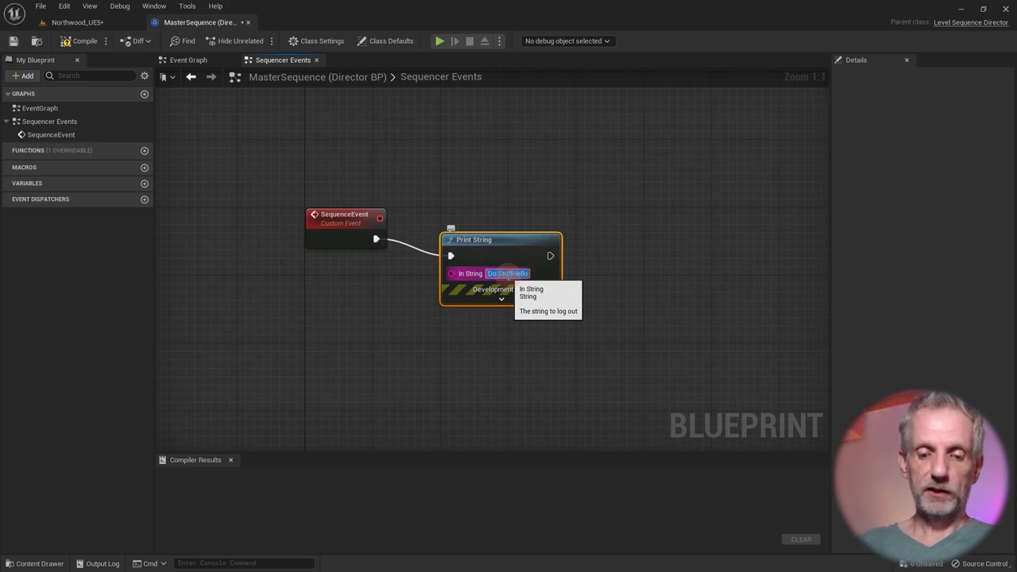
{"action": "type", "text": "Do St"}
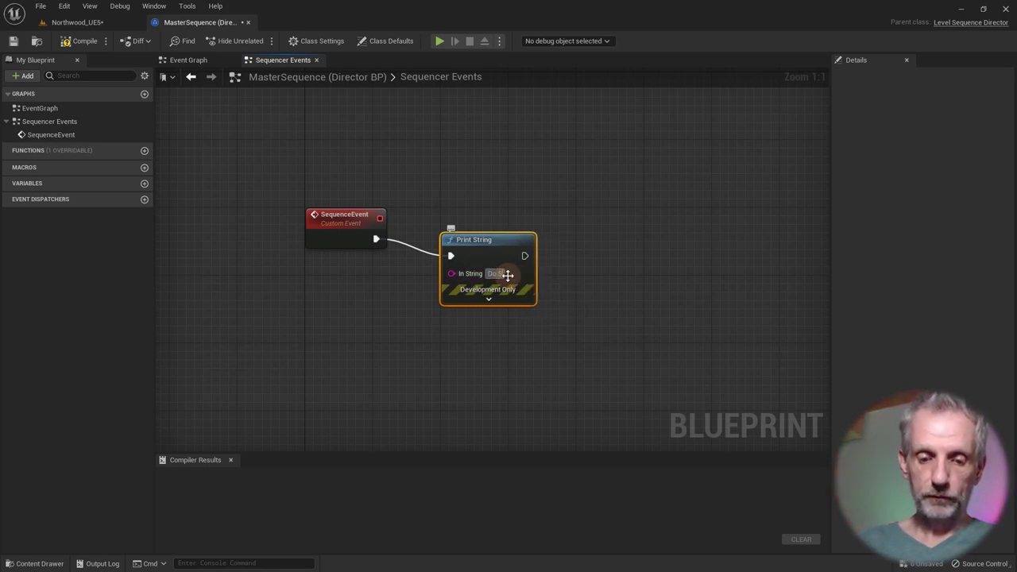
{"action": "left_click_drag", "start_coordinate": [509, 240], "coordinate": [517, 223]}
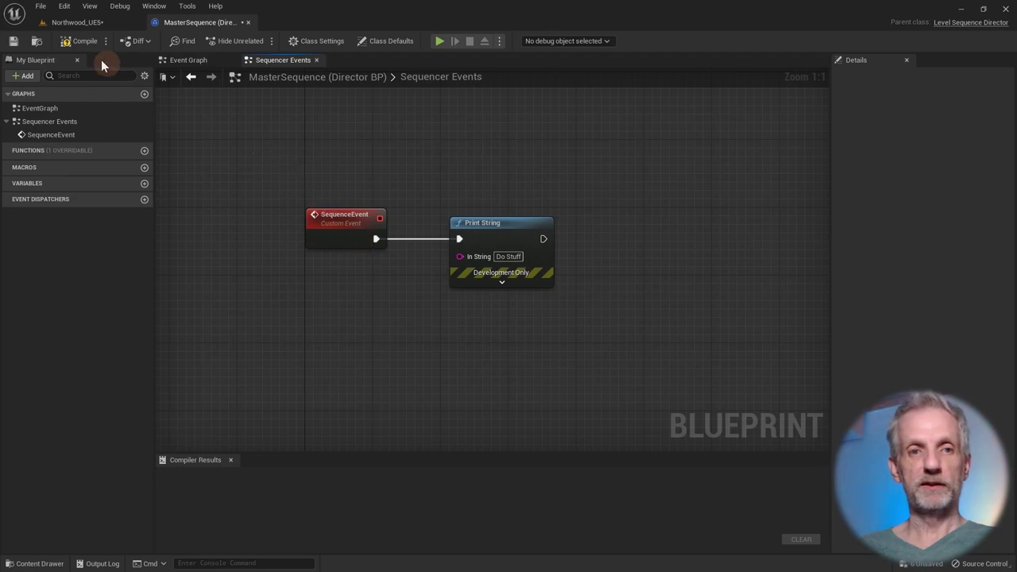
{"action": "left_click", "coordinate": [83, 42]}
{"action": "left_click", "coordinate": [84, 22]}
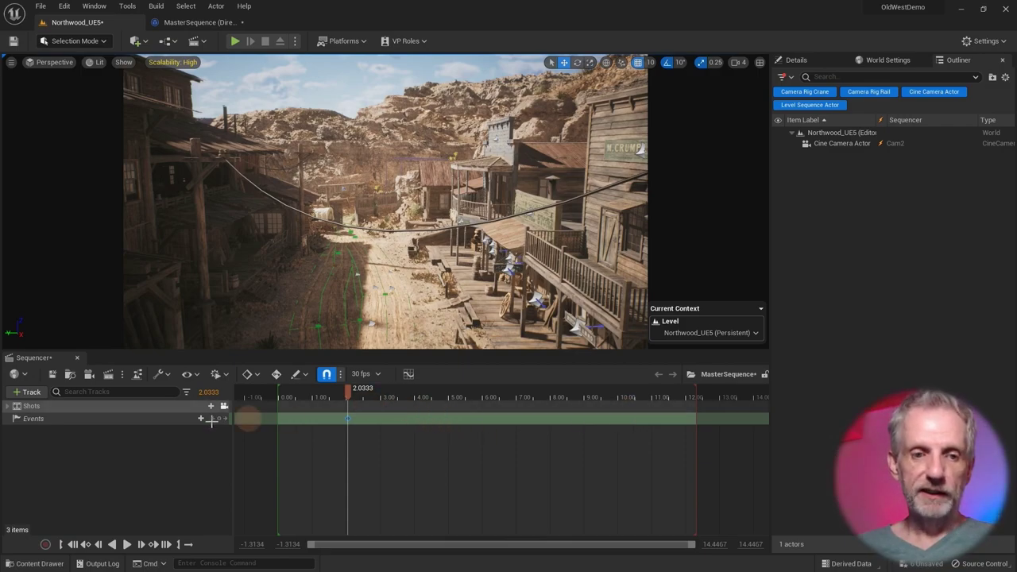
Step: Expand the Shots track of the master sequence, open the Cam3 shot and scrub it to 1.20 seconds
{"action": "left_click", "coordinate": [104, 419]}
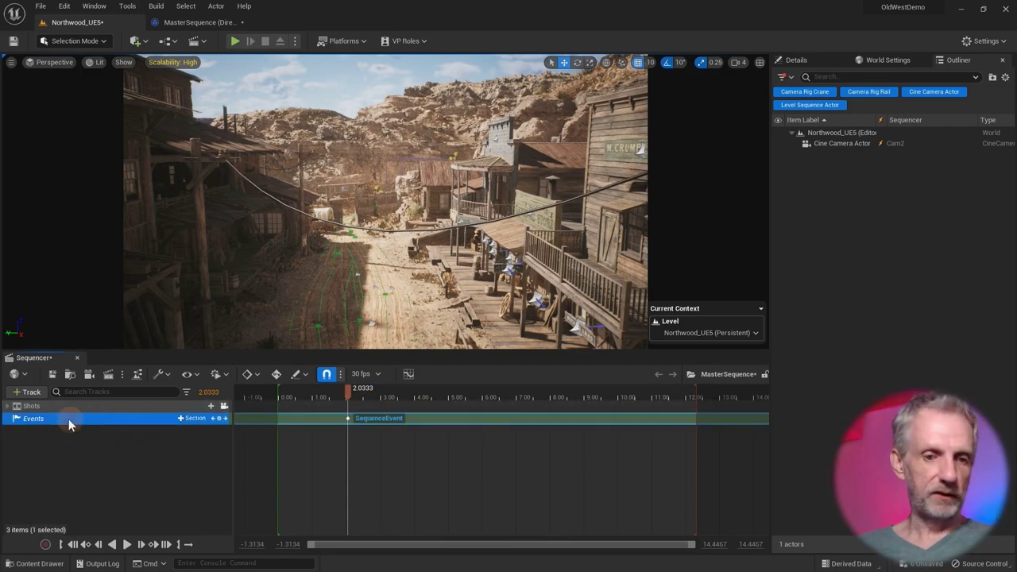
{"action": "left_click", "coordinate": [10, 406]}
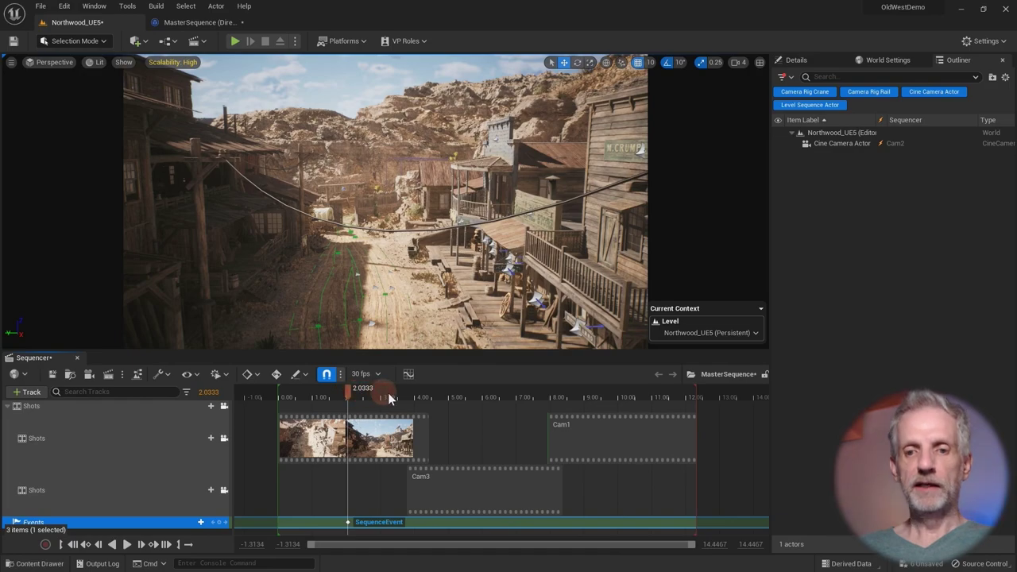
{"action": "left_click_drag", "start_coordinate": [388, 397], "coordinate": [443, 402]}
{"action": "left_click", "coordinate": [504, 481]}
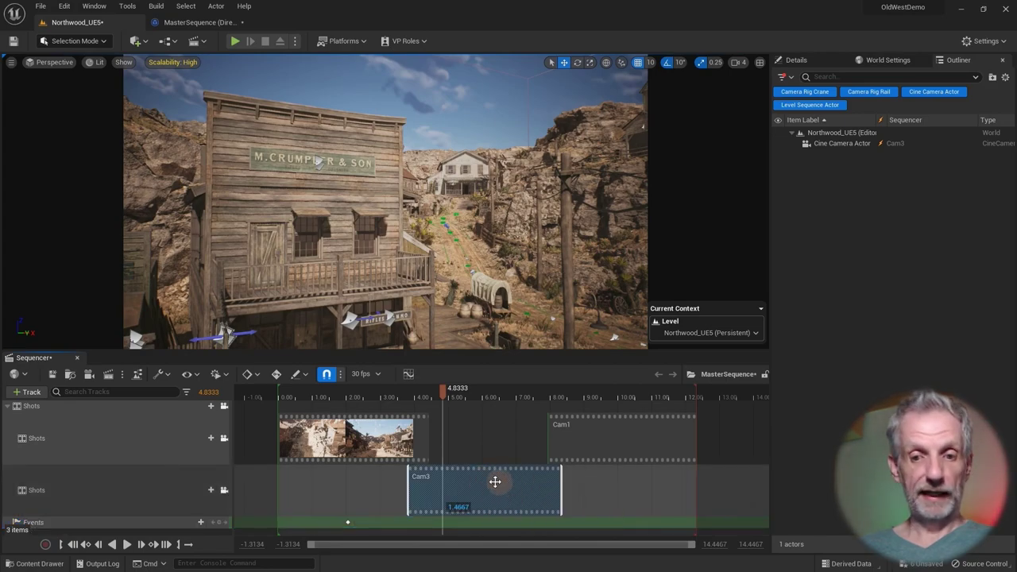
{"action": "double_click", "coordinate": [496, 488]}
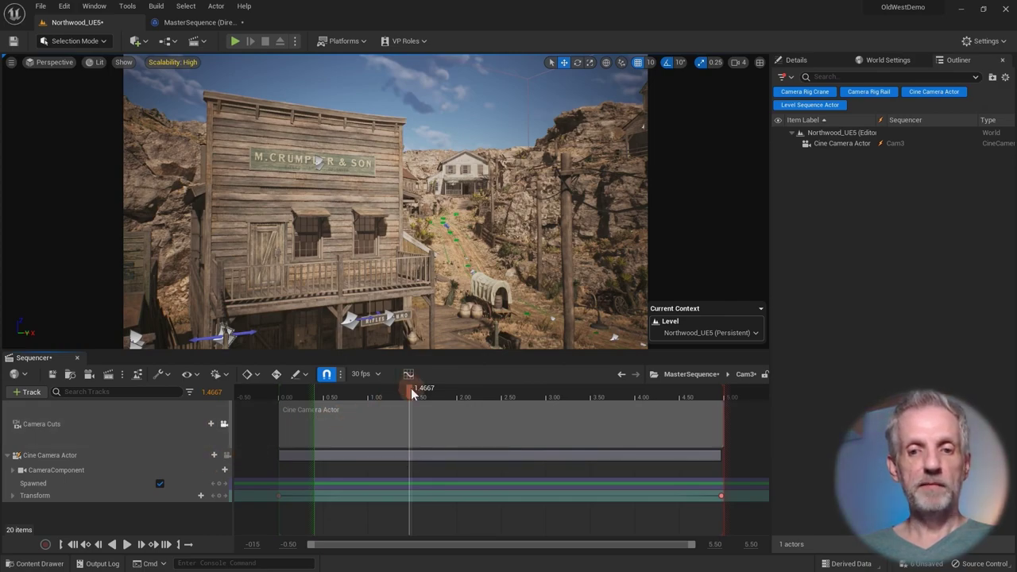
{"action": "left_click_drag", "start_coordinate": [412, 395], "coordinate": [386, 441]}
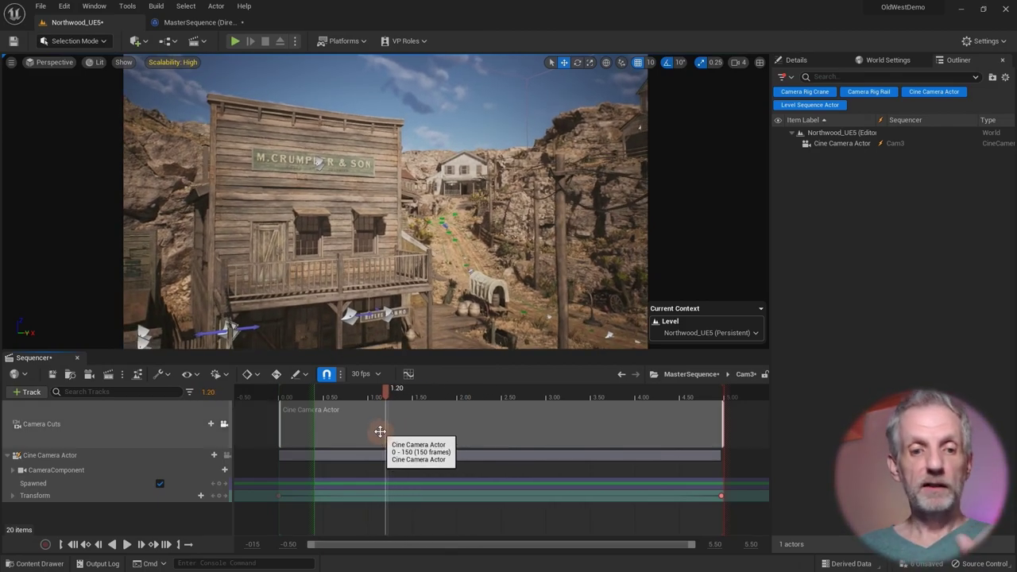
Step: Unlock the viewport from Cam3's camera cuts and try piloting the listed Cine Camera Actor while scrubbing the shot
{"action": "left_click", "coordinate": [225, 424]}
{"action": "right_click_drag", "start_coordinate": [343, 270], "coordinate": [435, 287]}
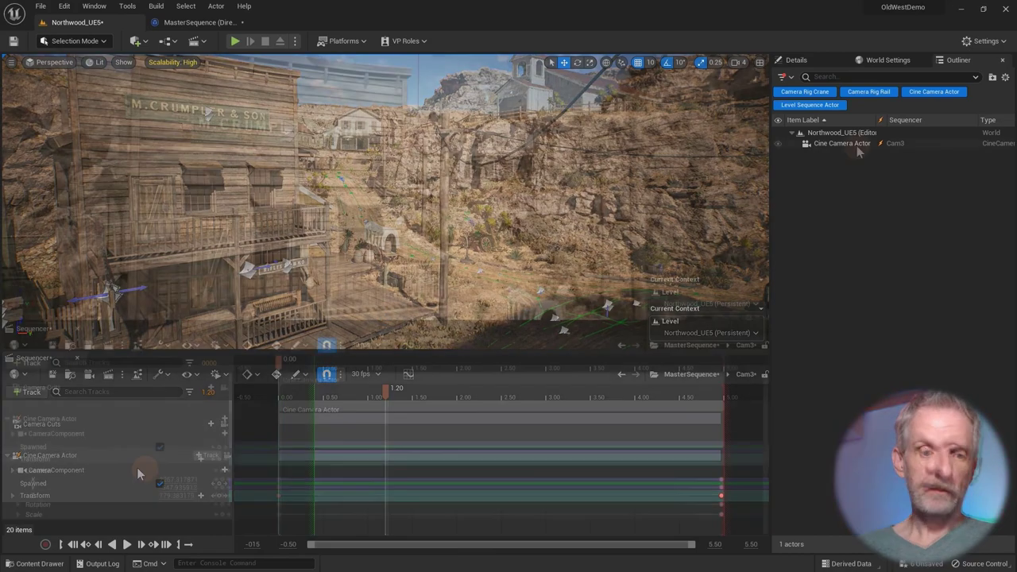
{"action": "left_click", "coordinate": [853, 142]}
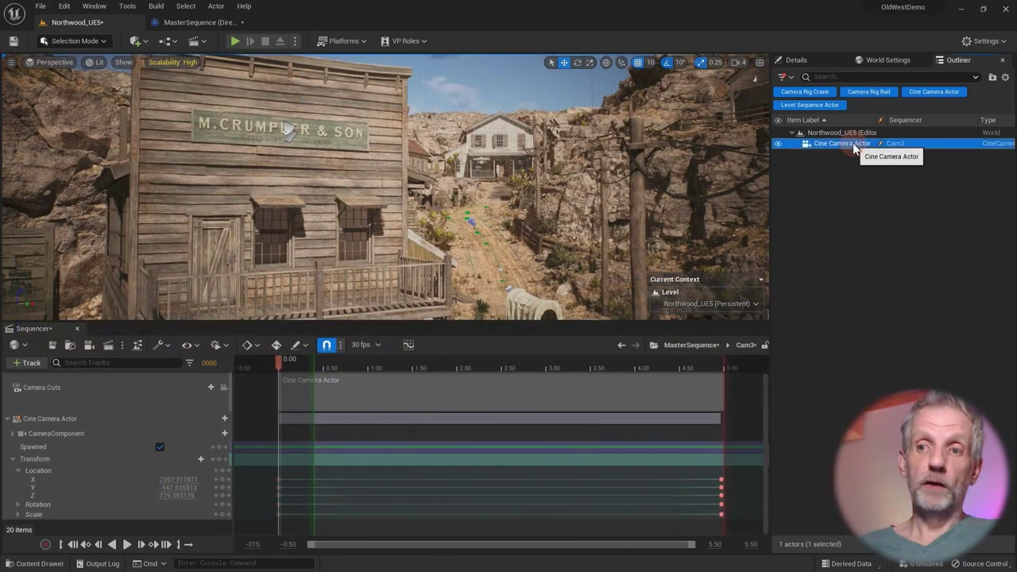
{"action": "right_click", "coordinate": [853, 143]}
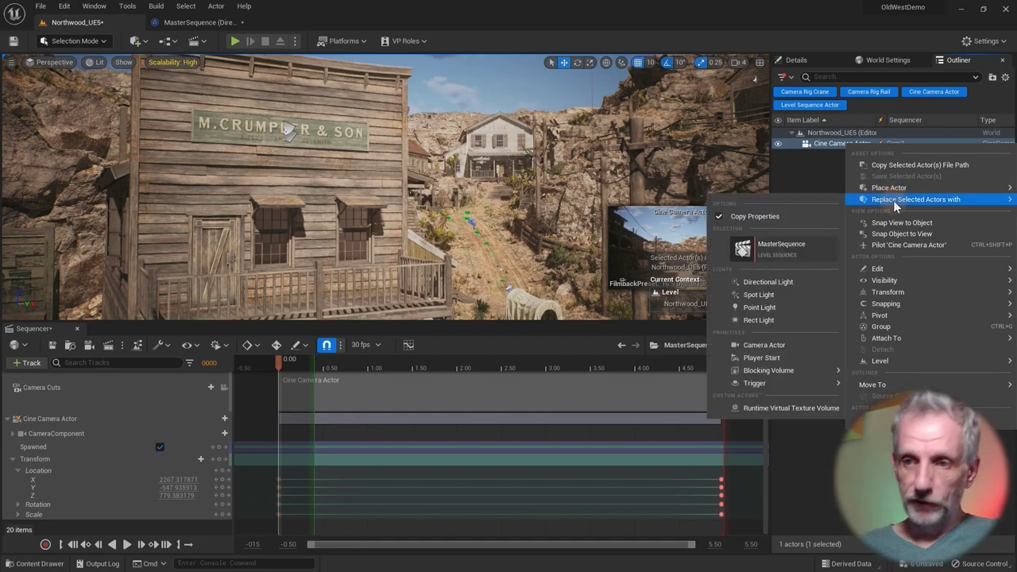
{"action": "left_click", "coordinate": [908, 245]}
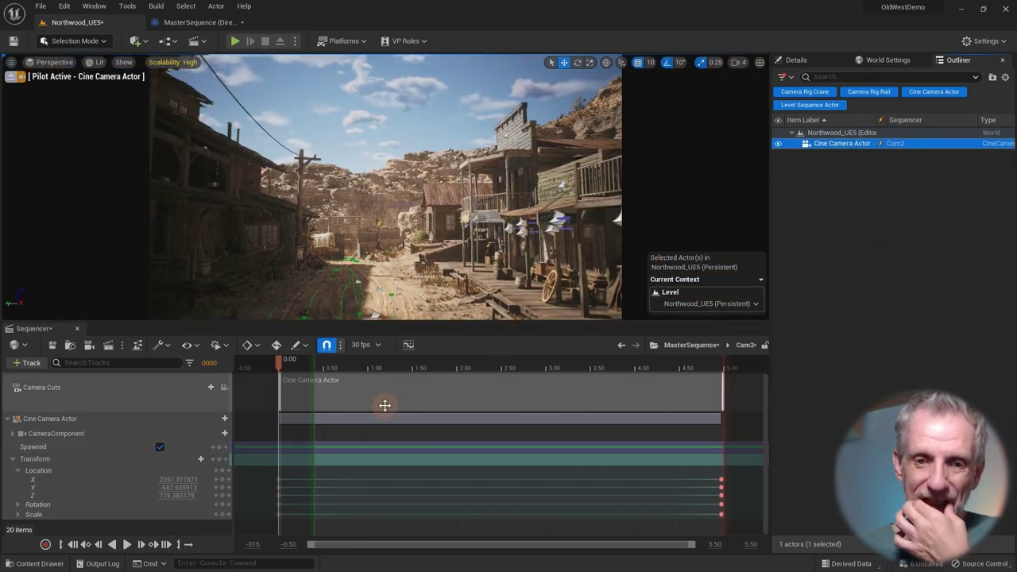
{"action": "left_click_drag", "start_coordinate": [279, 363], "coordinate": [451, 371]}
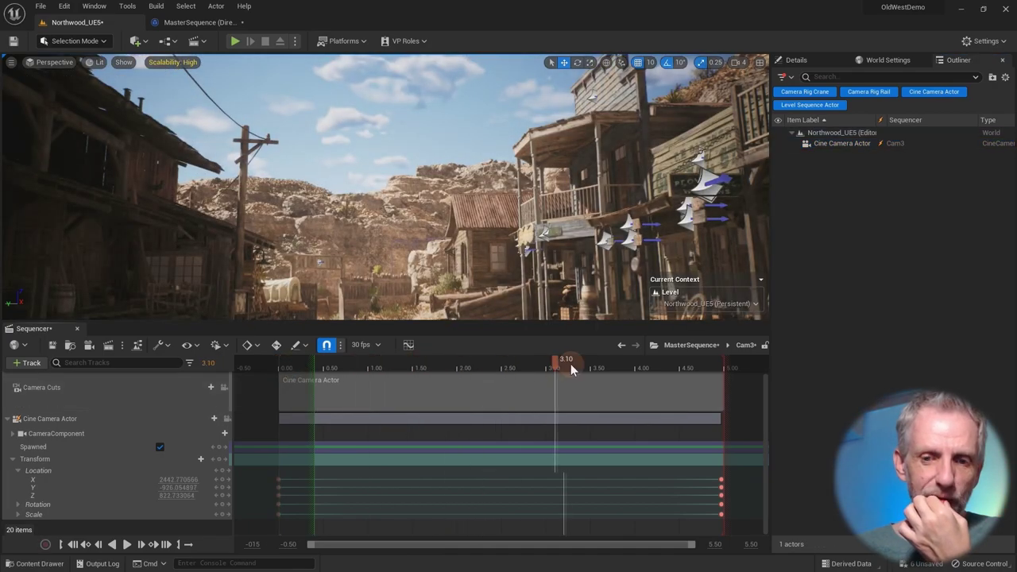
{"action": "left_click_drag", "start_coordinate": [356, 374], "coordinate": [508, 369]}
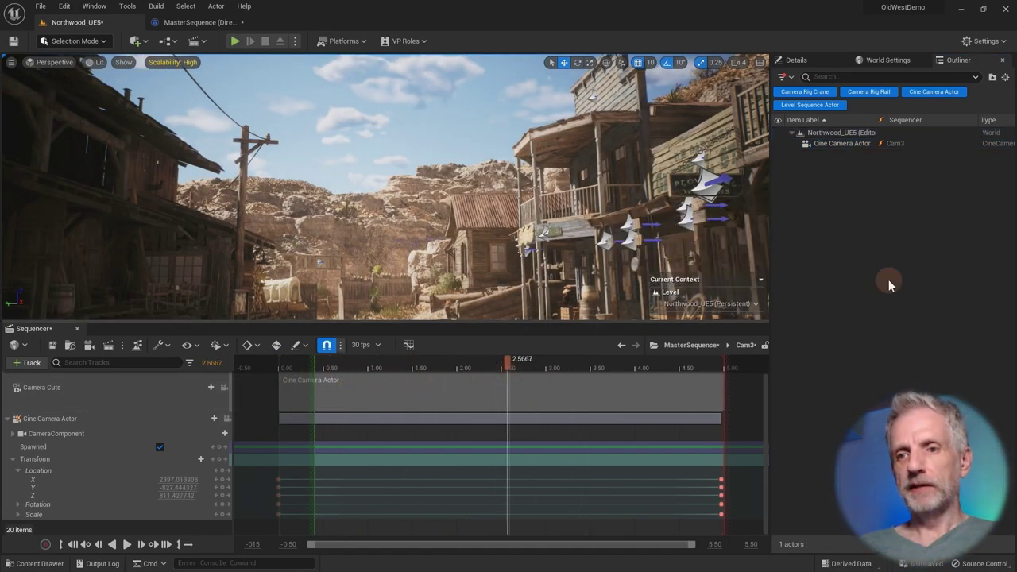
Step: Return to MasterSequence, move the playhead to 6.1667 seconds within Cam3 and reopen the Cam3 shot
{"action": "left_click", "coordinate": [688, 347]}
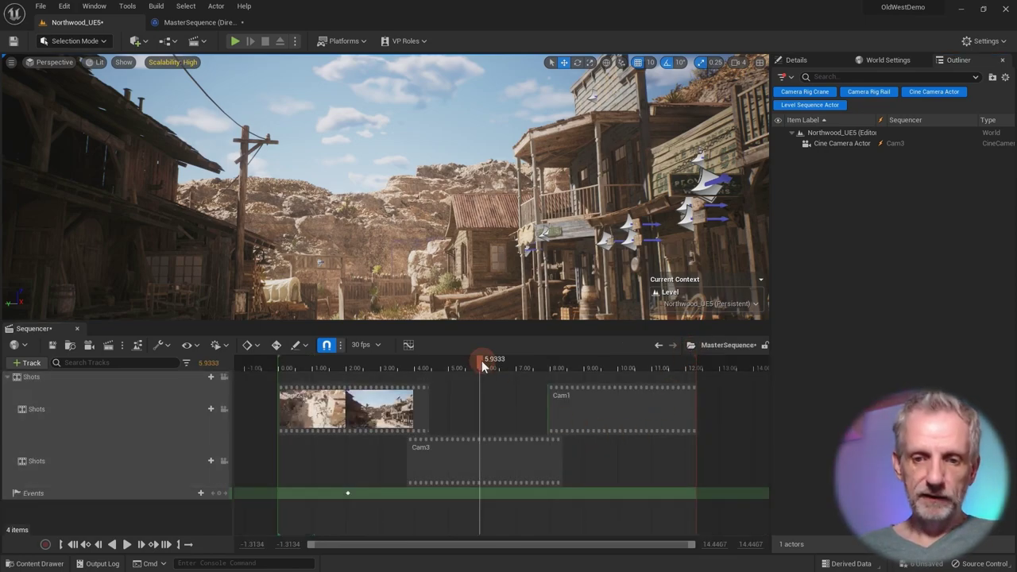
{"action": "left_click_drag", "start_coordinate": [482, 361], "coordinate": [348, 367]}
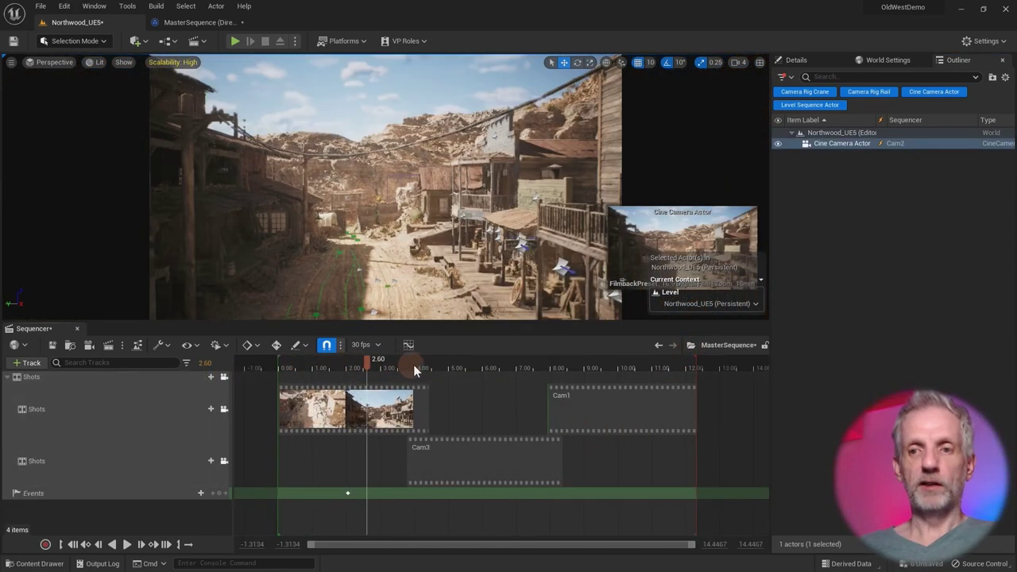
{"action": "left_click_drag", "start_coordinate": [413, 364], "coordinate": [489, 367]}
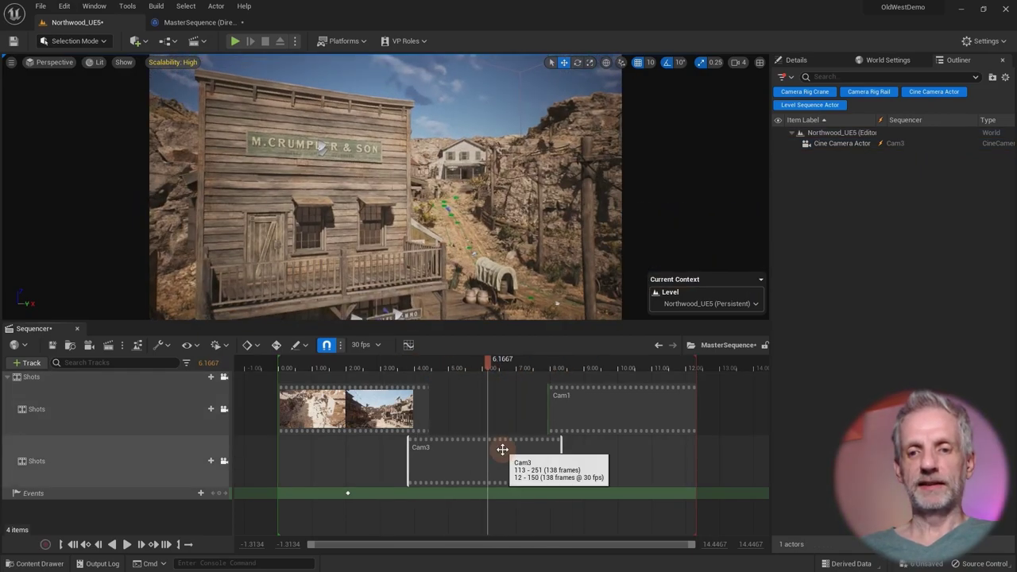
{"action": "left_click", "coordinate": [513, 467]}
{"action": "double_click", "coordinate": [516, 460]}
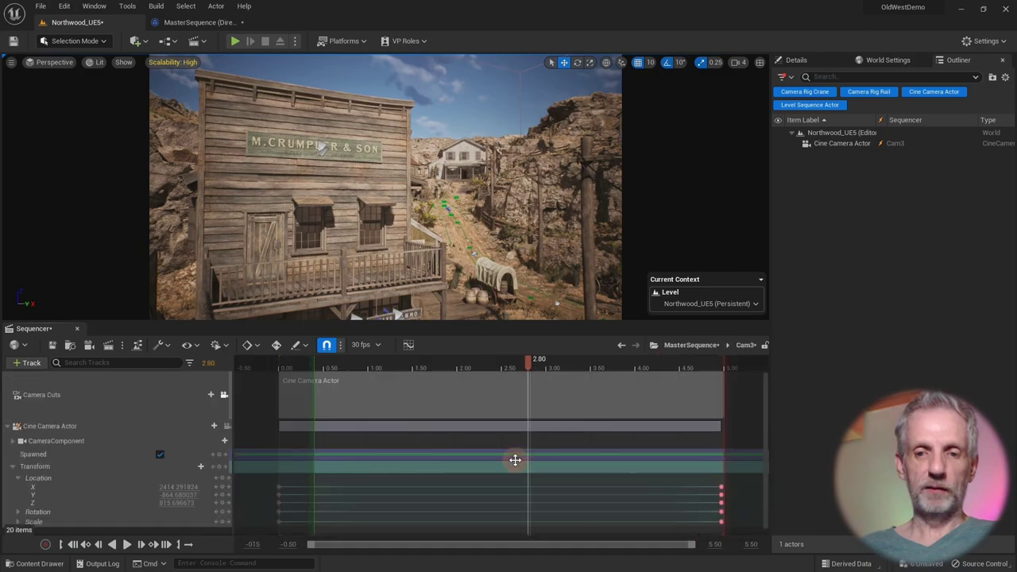
Step: Pilot Cam3's Cine Camera Actor and, at 1.4667 seconds, keyframe it raised to about Z 1199 and tilted down towards the street
{"action": "left_click", "coordinate": [279, 423]}
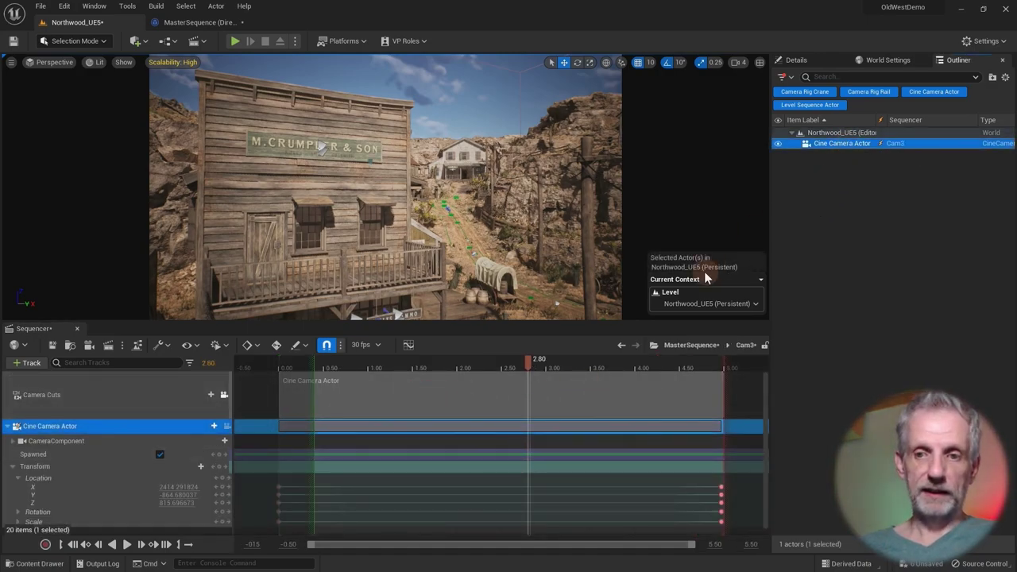
{"action": "right_click", "coordinate": [841, 143]}
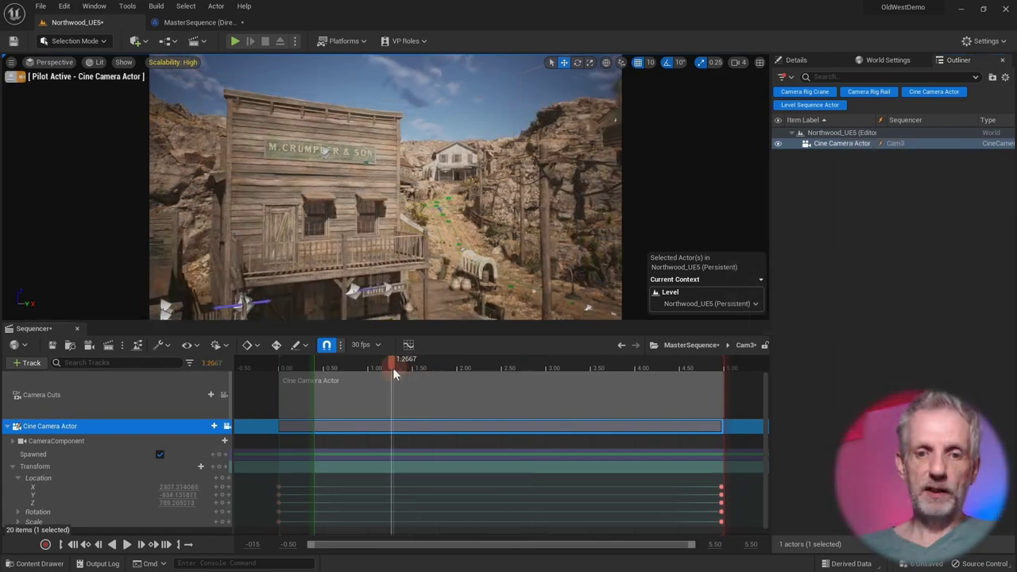
{"action": "mouse_move", "coordinate": [393, 370]}
{"action": "left_mouse_down"}
{"action": "mouse_move", "coordinate": [422, 372]}
{"action": "mouse_move", "coordinate": [409, 371]}
{"action": "left_mouse_up"}
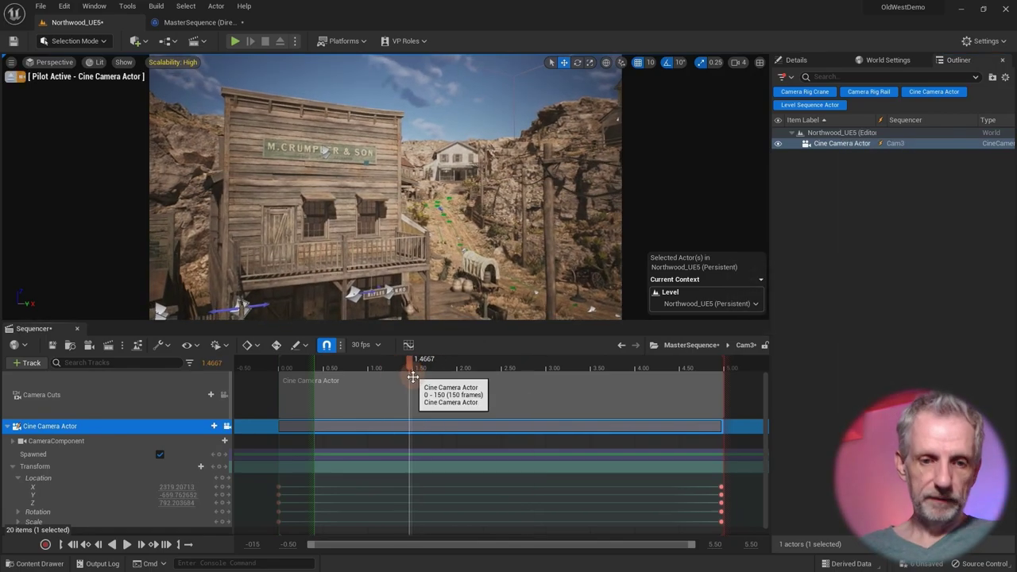
{"action": "mouse_move", "coordinate": [165, 495]}
{"action": "left_mouse_down"}
{"action": "mouse_move", "coordinate": [149, 497]}
{"action": "mouse_move", "coordinate": [204, 508]}
{"action": "mouse_move", "coordinate": [171, 503]}
{"action": "mouse_move", "coordinate": [180, 504]}
{"action": "left_mouse_up"}
{"action": "key", "text": "ctrl+z"}
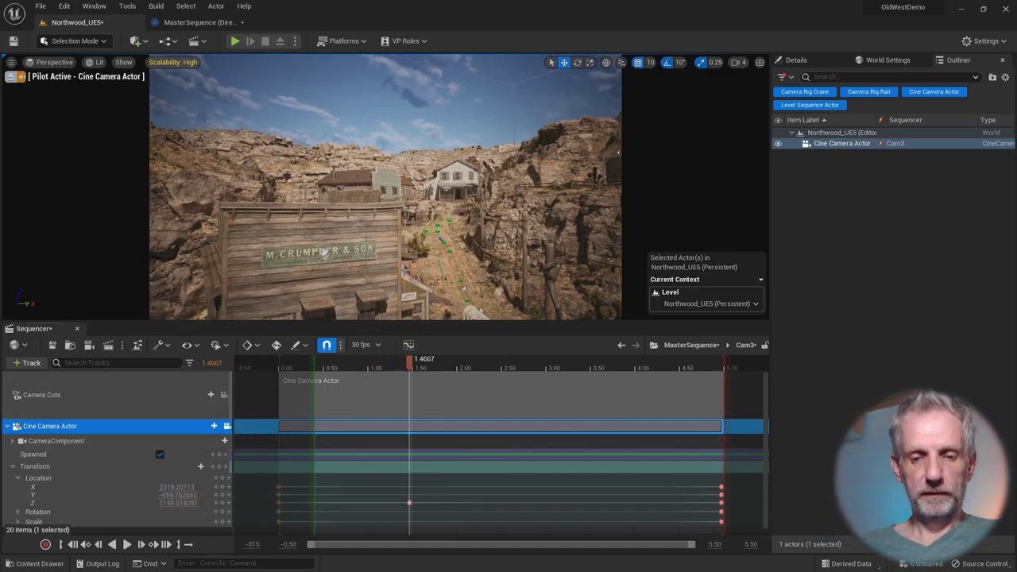
{"action": "right_click_drag", "start_coordinate": [414, 296], "coordinate": [429, 346]}
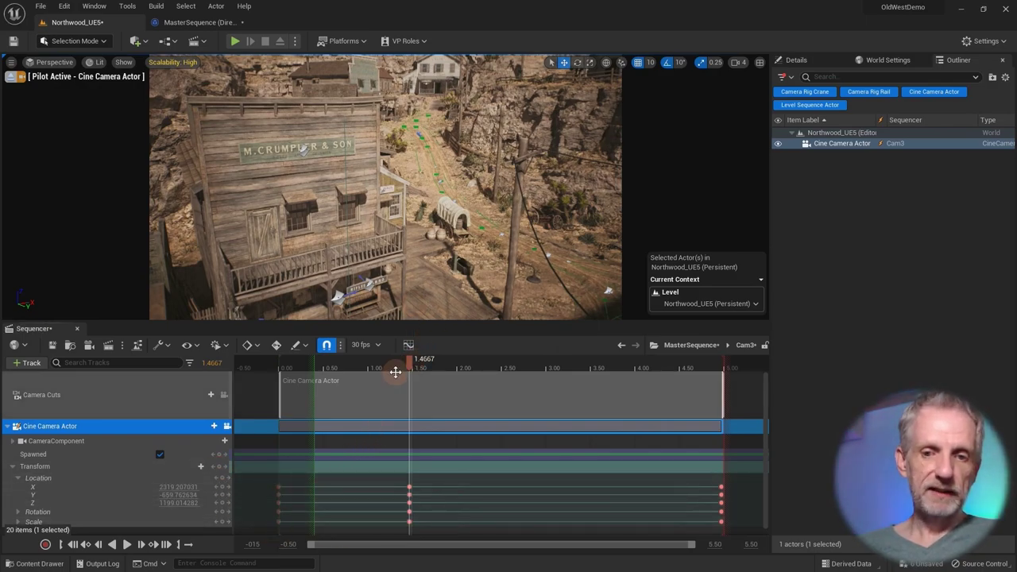
Step: At 4.0333 seconds, keyframe the piloted camera lowered to about Z 498 and tilted up towards the M. Crumpler & Son sign
{"action": "left_click_drag", "start_coordinate": [409, 364], "coordinate": [639, 374]}
{"action": "right_click_drag", "start_coordinate": [506, 316], "coordinate": [502, 227]}
{"action": "key", "text": "q"}
{"action": "key", "text": "q"}
{"action": "right_click_drag", "start_coordinate": [320, 158], "coordinate": [296, 181]}
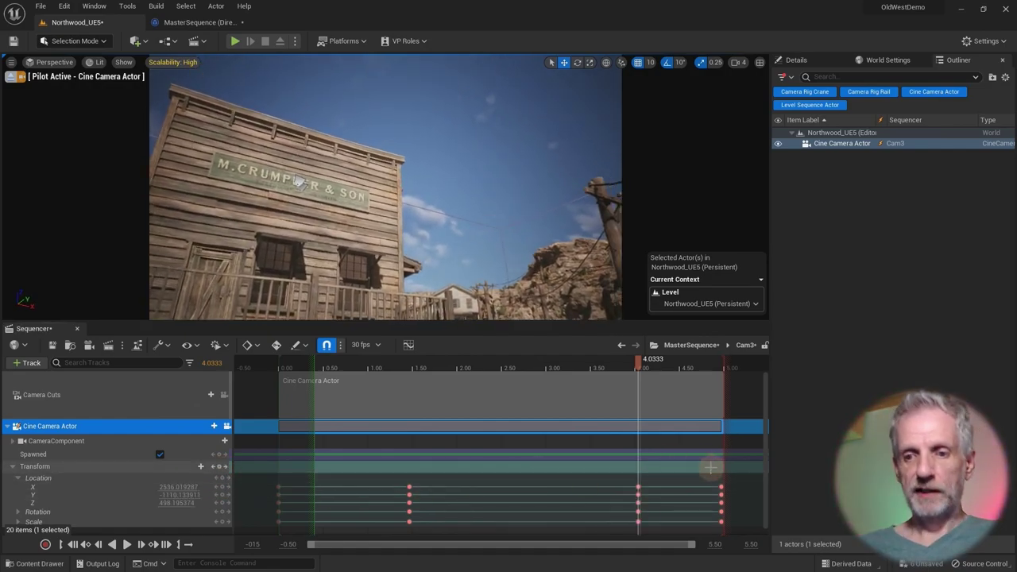
Step: Replace Cam3's original end and start transform keys by moving the new high and low keys to 0.00 and 5.00 seconds
{"action": "left_click_drag", "start_coordinate": [716, 472], "coordinate": [715, 530]}
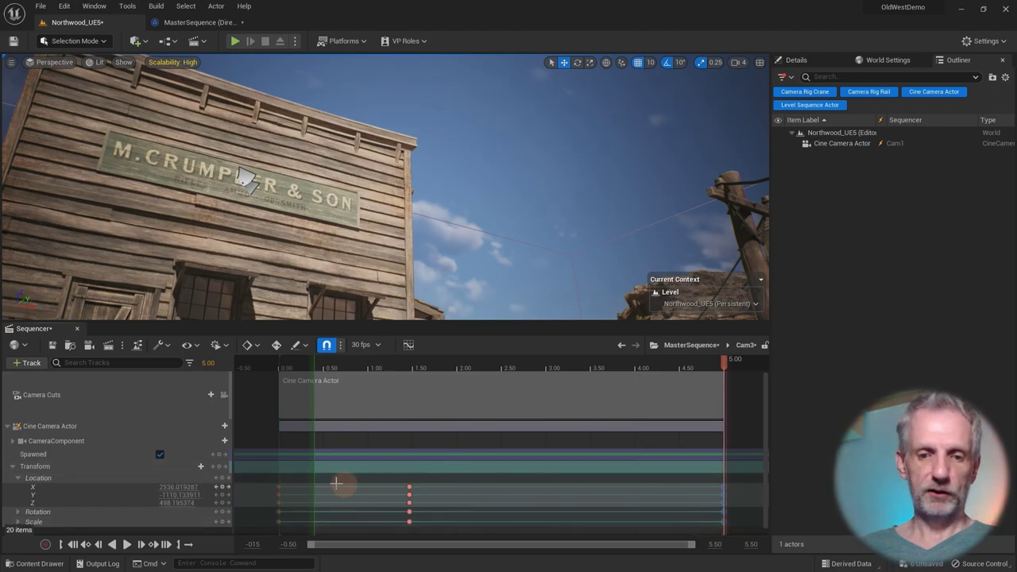
{"action": "left_click_drag", "start_coordinate": [268, 477], "coordinate": [299, 530]}
{"action": "mouse_move", "coordinate": [278, 521]}
{"action": "left_mouse_down"}
{"action": "mouse_move", "coordinate": [409, 523]}
{"action": "mouse_move", "coordinate": [287, 526]}
{"action": "left_mouse_up"}
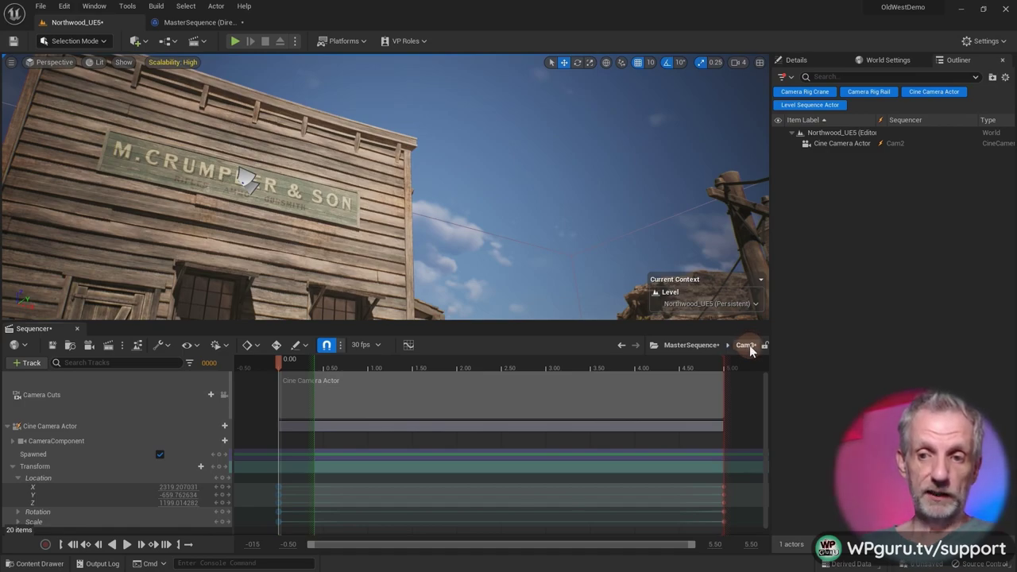
Step: Return to MasterSequence, lock the viewport to the shots and play the cut from Cam2 into Cam3, starting at 3.20 seconds
{"action": "left_click", "coordinate": [697, 348]}
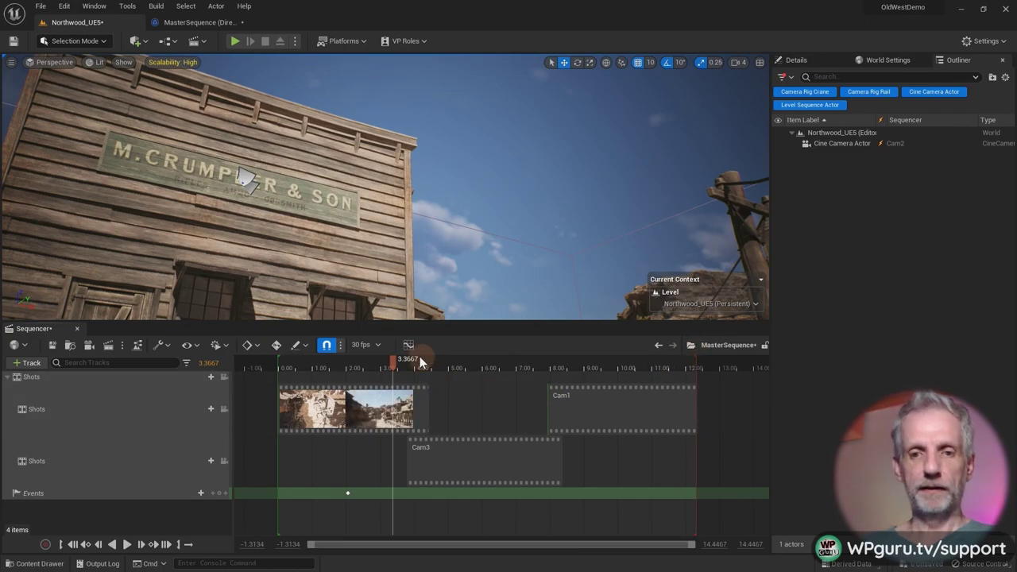
{"action": "left_click_drag", "start_coordinate": [420, 374], "coordinate": [482, 374]}
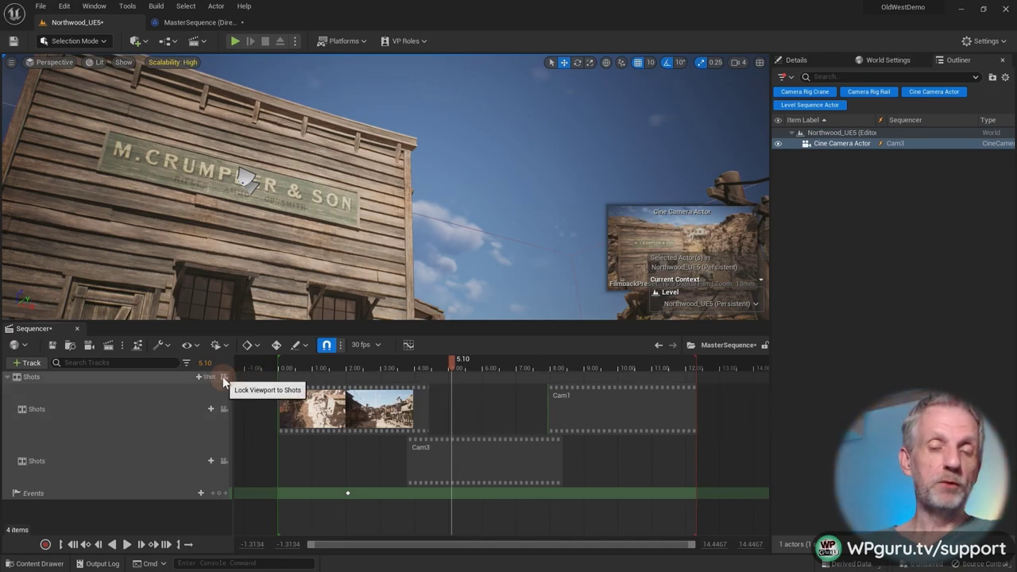
{"action": "left_click", "coordinate": [224, 378]}
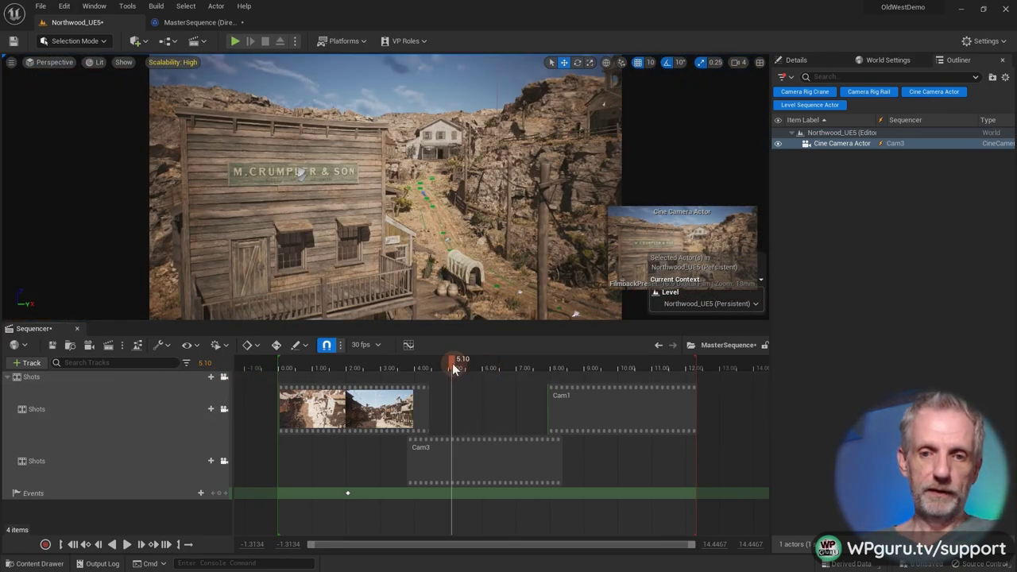
{"action": "left_click_drag", "start_coordinate": [452, 364], "coordinate": [387, 377]}
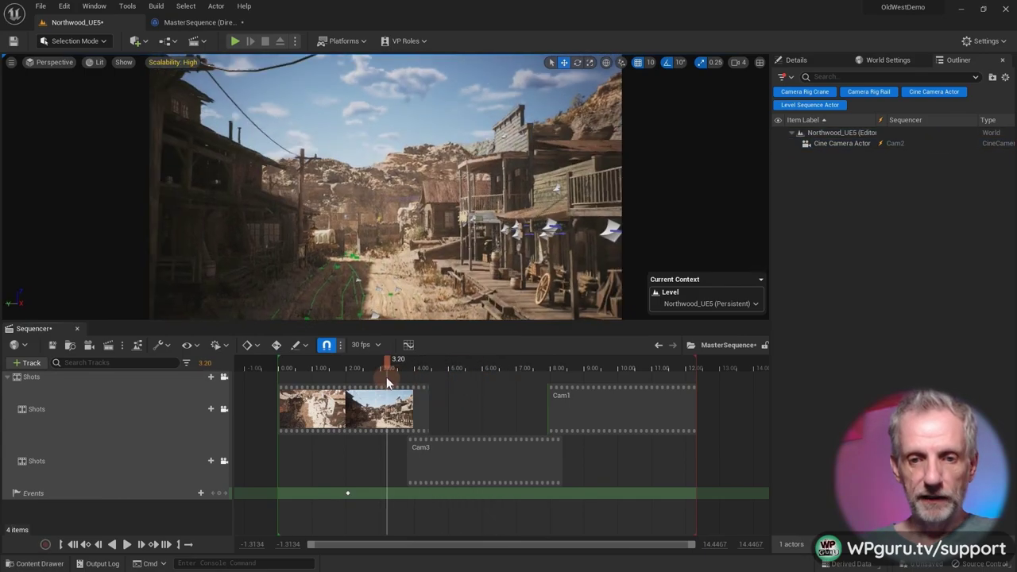
{"action": "key", "text": "space"}
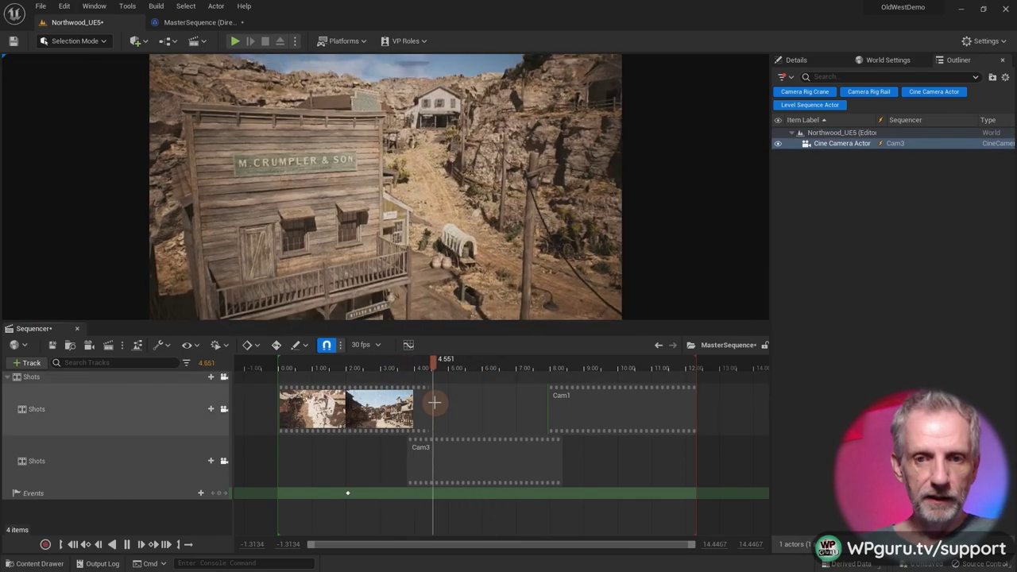
{"action": "key", "text": "space"}
Step: Trim the start of Cam3 and position the shot directly after Cam2, starting at about 4.43 seconds
{"action": "left_click", "coordinate": [436, 454]}
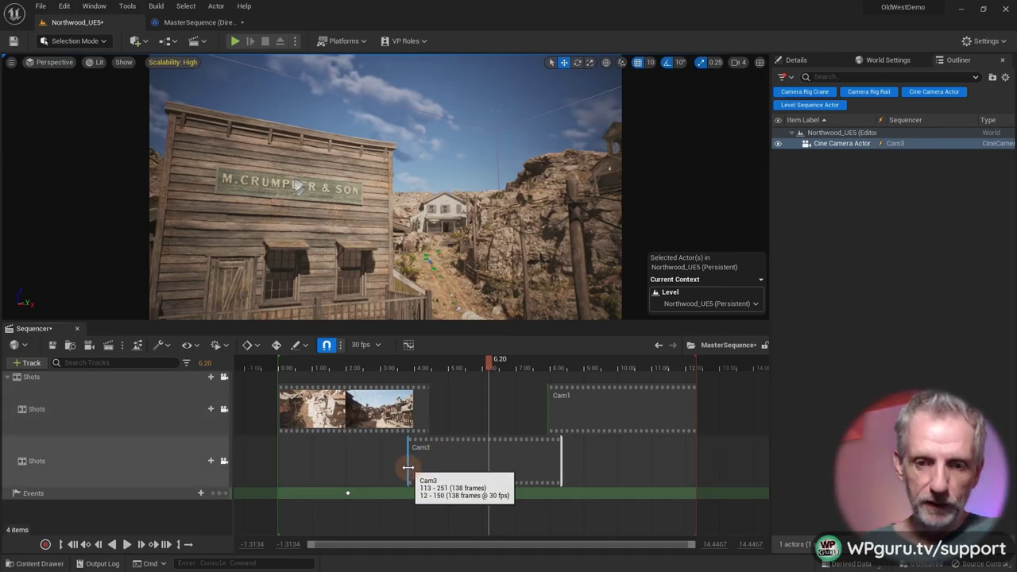
{"action": "left_click_drag", "start_coordinate": [408, 468], "coordinate": [388, 468]}
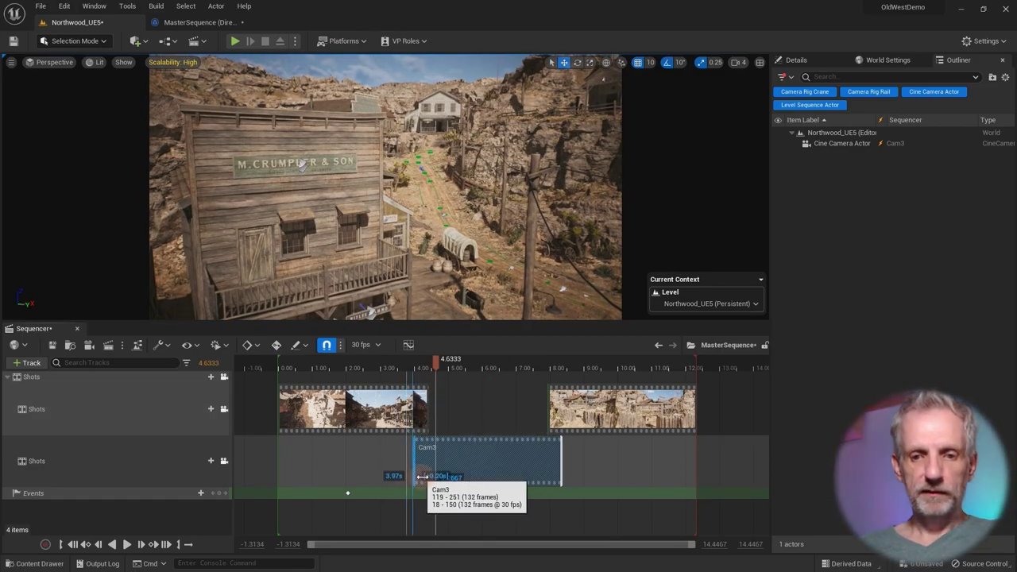
{"action": "left_click_drag", "start_coordinate": [429, 477], "coordinate": [434, 476]}
{"action": "left_click_drag", "start_coordinate": [505, 467], "coordinate": [505, 468]}
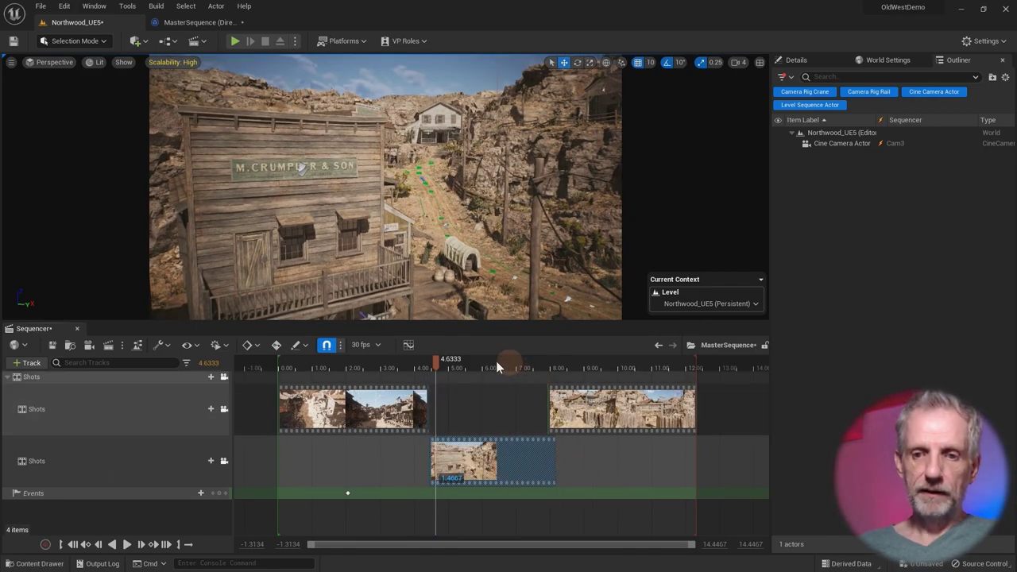
Step: Play the cut from Cam3 into Cam1 and trim Cam3's end to 7.7333 seconds
{"action": "left_click_drag", "start_coordinate": [493, 363], "coordinate": [529, 374]}
{"action": "key", "text": "space"}
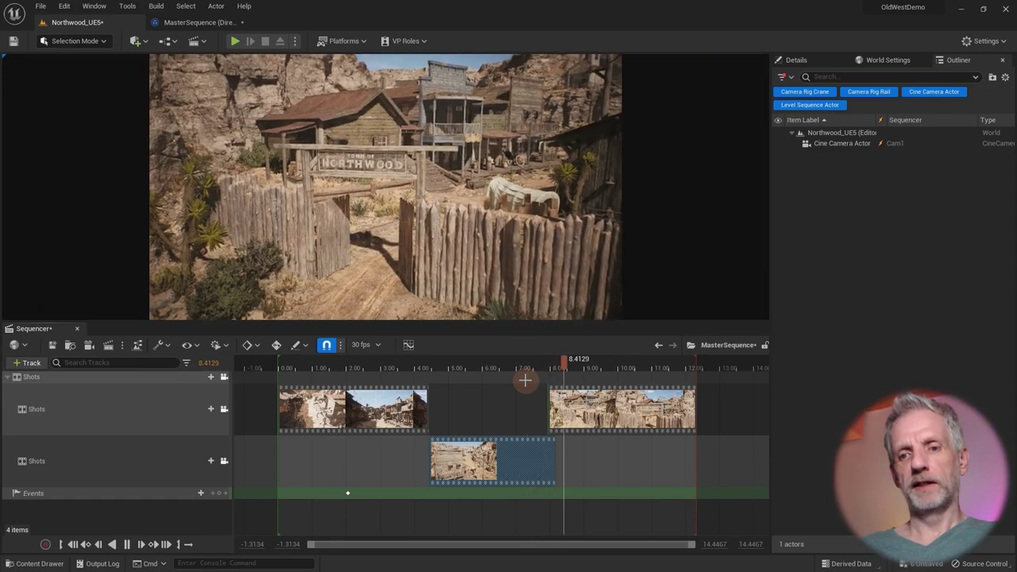
{"action": "key", "text": "space"}
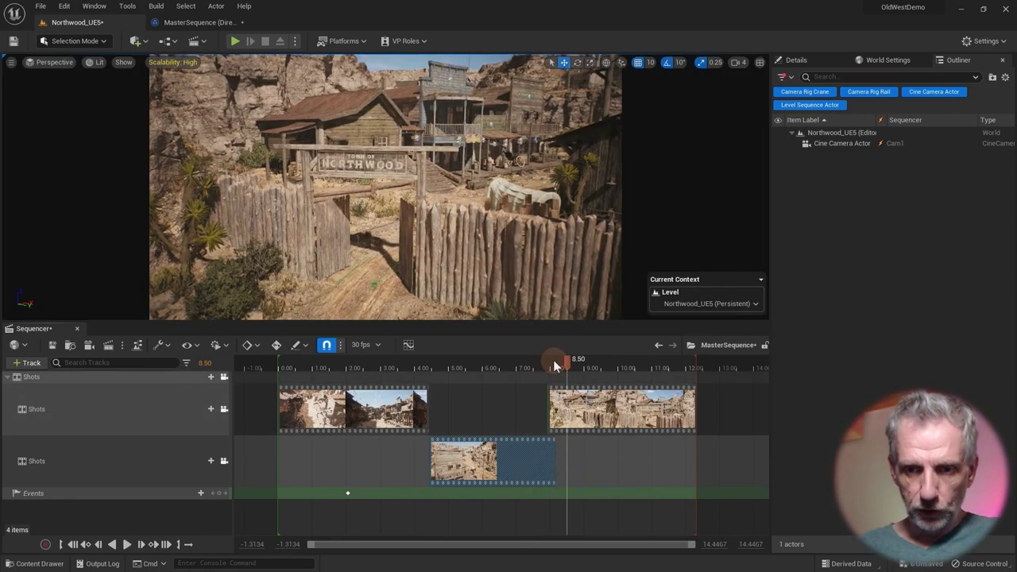
{"action": "mouse_move", "coordinate": [555, 365]}
{"action": "left_mouse_down"}
{"action": "mouse_move", "coordinate": [519, 367]}
{"action": "mouse_move", "coordinate": [545, 370]}
{"action": "left_mouse_up"}
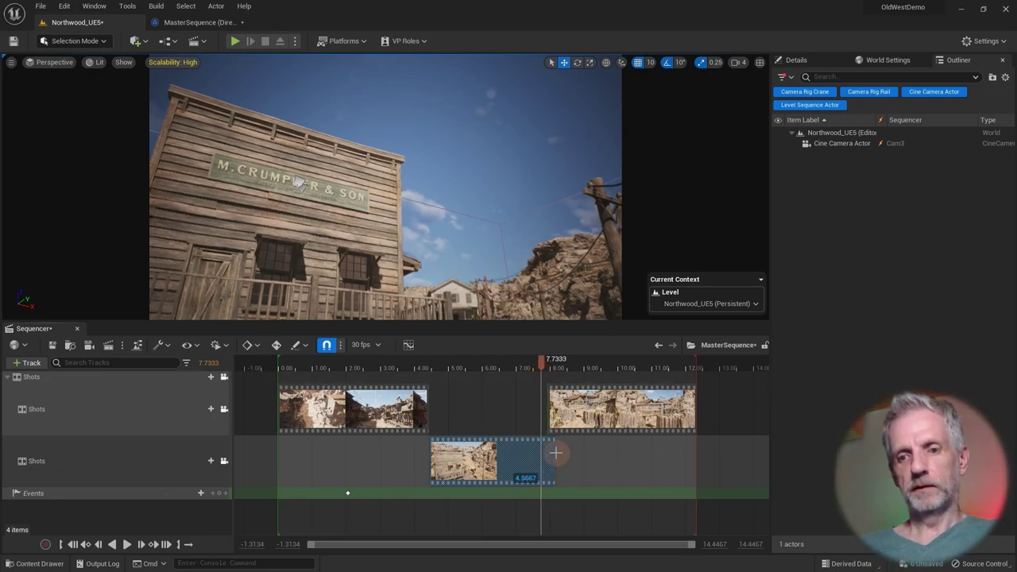
{"action": "left_click_drag", "start_coordinate": [555, 454], "coordinate": [529, 463]}
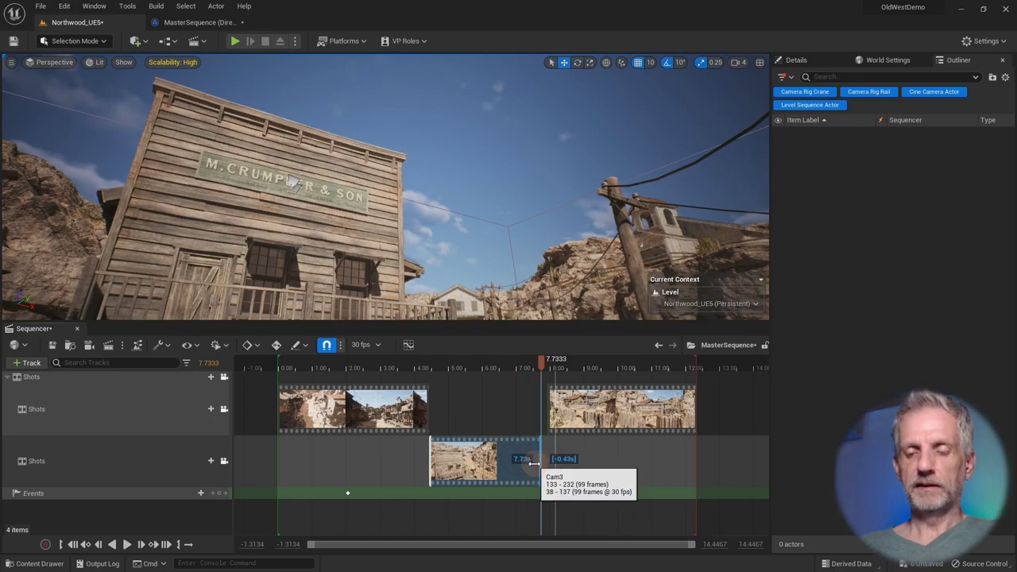
Step: Move Cam3 onto the same row as the other shots, start Cam1 at 7.7333 seconds and play the joined shots
{"action": "left_click_drag", "start_coordinate": [484, 423], "coordinate": [486, 403]}
{"action": "left_click_drag", "start_coordinate": [590, 402], "coordinate": [585, 403]}
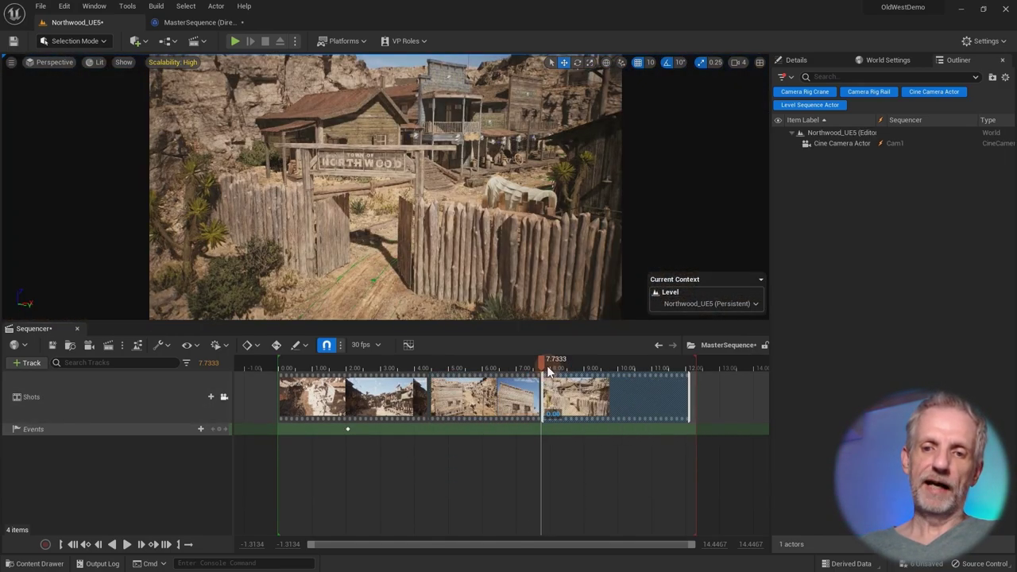
{"action": "left_click_drag", "start_coordinate": [477, 370], "coordinate": [406, 370]}
{"action": "key", "text": "space"}
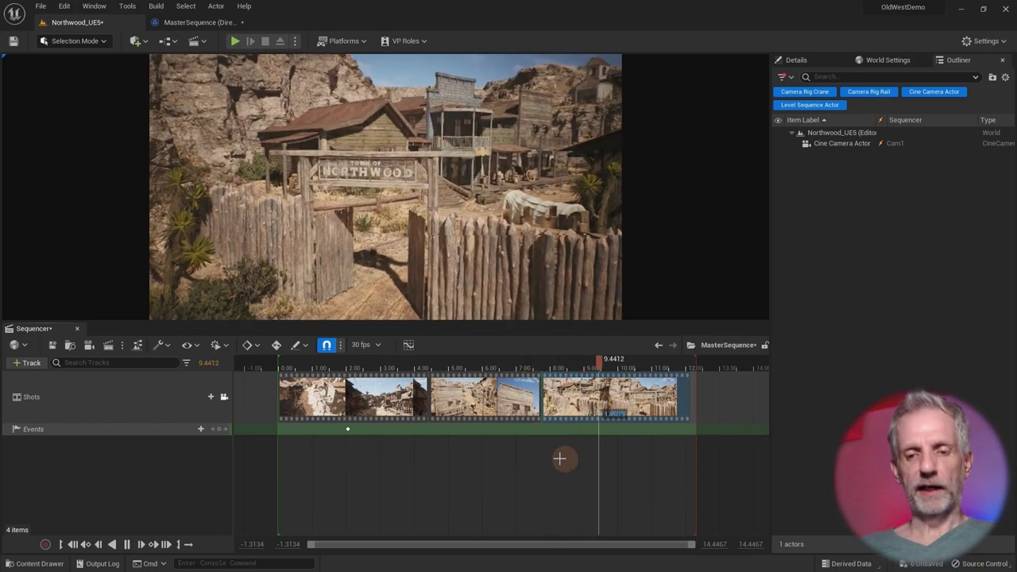
{"action": "key", "text": "space"}
Step: Move Cam3 back to the lower row, overlap it with Cam2's end at about 3.3 seconds with Cam1 following, and play the result
{"action": "left_click_drag", "start_coordinate": [484, 447], "coordinate": [482, 463]}
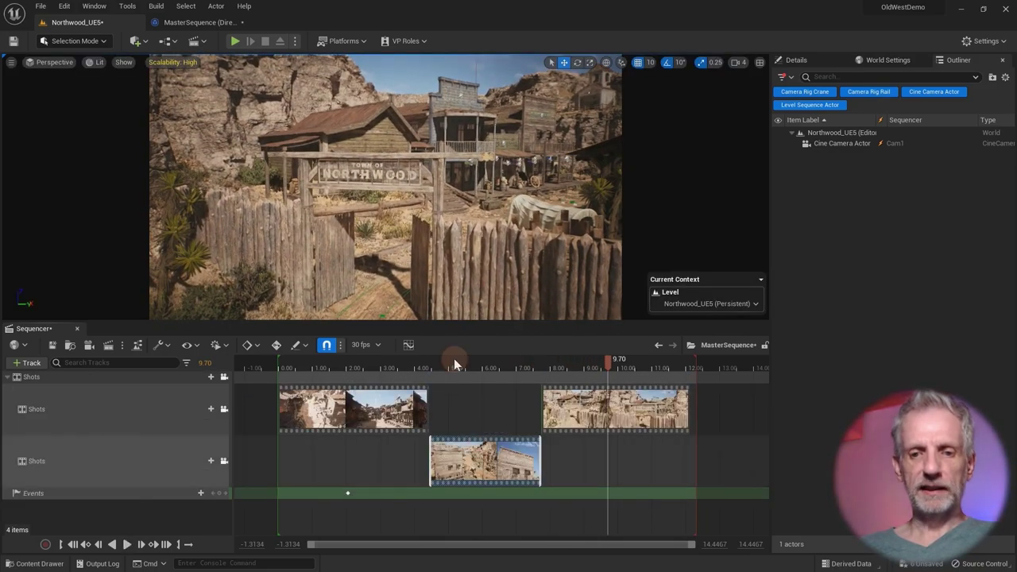
{"action": "left_click_drag", "start_coordinate": [453, 364], "coordinate": [409, 365]}
{"action": "key", "text": "space"}
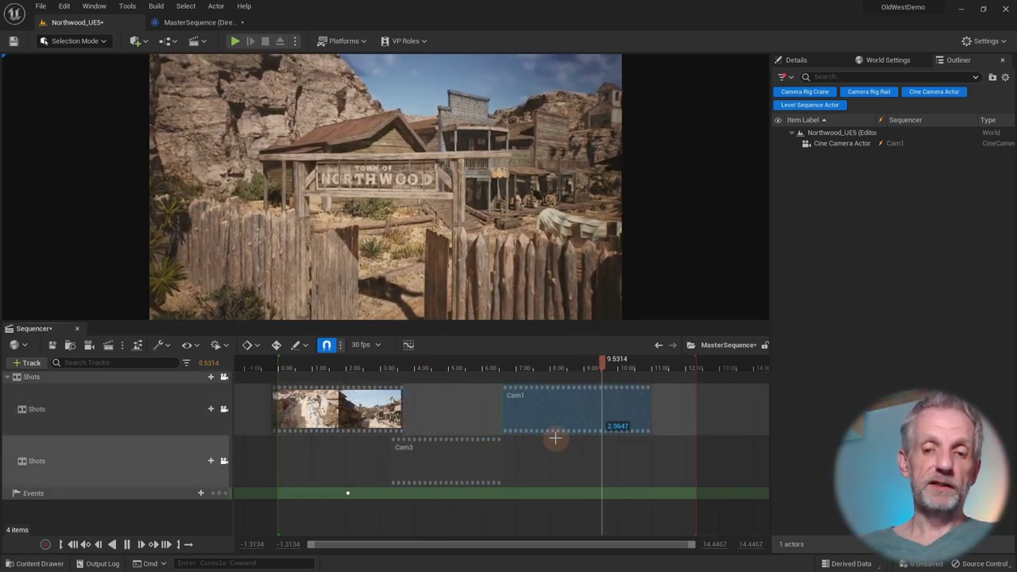
{"action": "left_click_drag", "start_coordinate": [555, 438], "coordinate": [555, 438]}
Step: Open the Cam2 shot and extend its camera cut, camera section and end transform keys to about 8 seconds
{"action": "left_click_drag", "start_coordinate": [586, 365], "coordinate": [333, 370]}
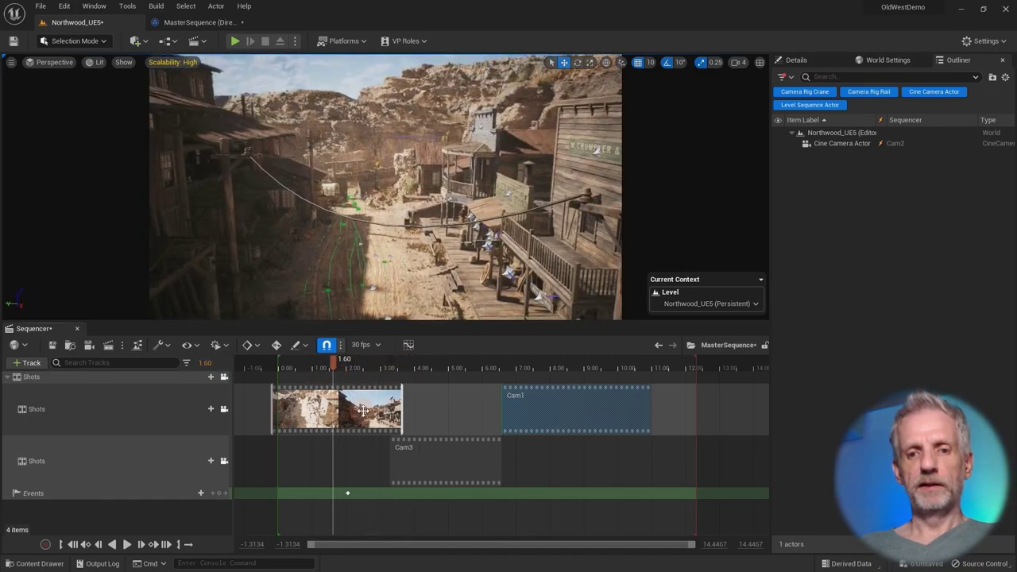
{"action": "left_click", "coordinate": [363, 410]}
{"action": "double_click", "coordinate": [362, 410]}
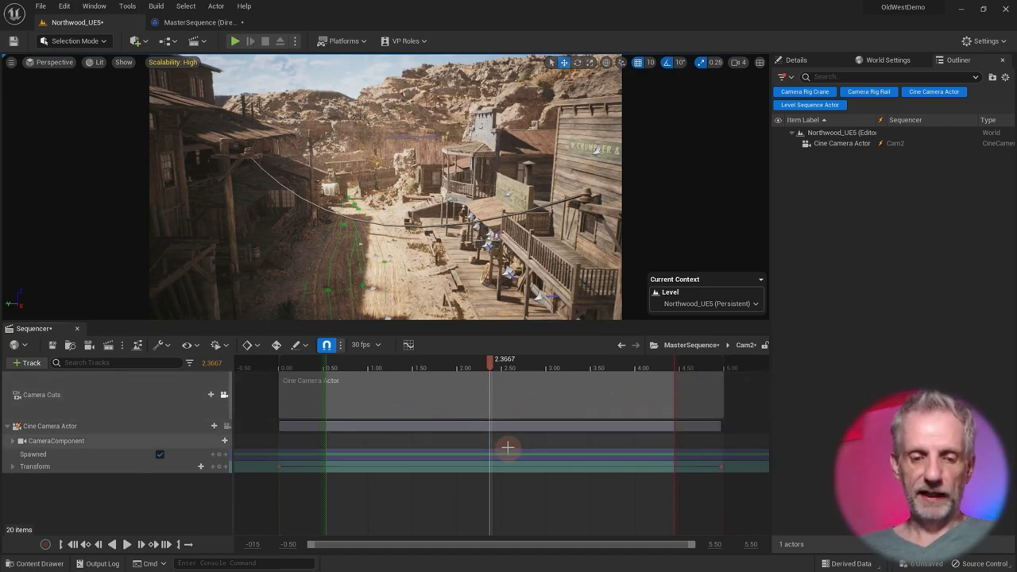
{"action": "scroll", "coordinate": [518, 410], "scroll_direction": "down", "scroll_amount": 1, "text": "ctrl"}
{"action": "scroll", "coordinate": [518, 410], "scroll_direction": "down", "scroll_amount": 2, "text": "ctrl"}
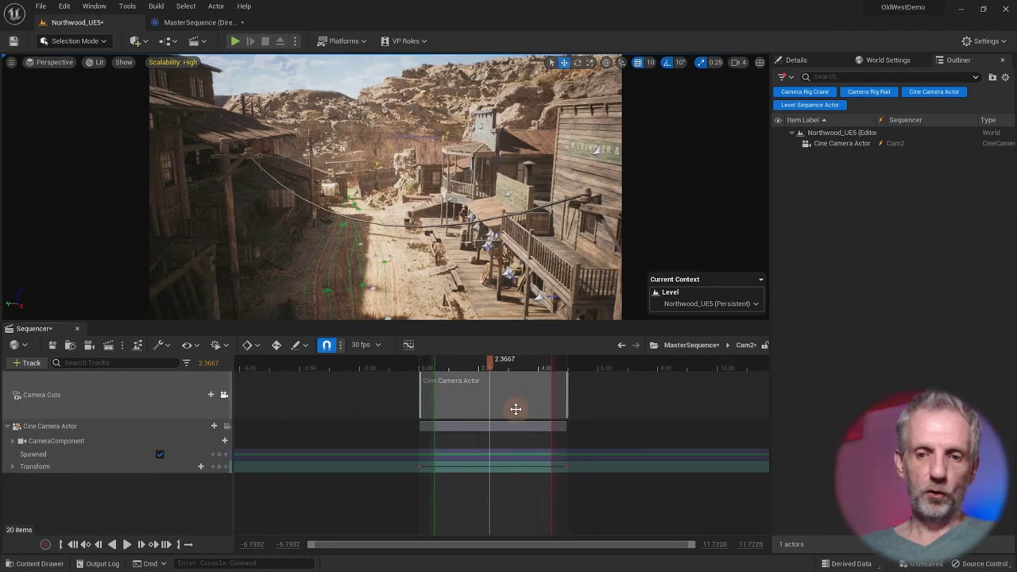
{"action": "scroll", "coordinate": [601, 408], "scroll_direction": "up", "scroll_amount": 1, "text": "ctrl"}
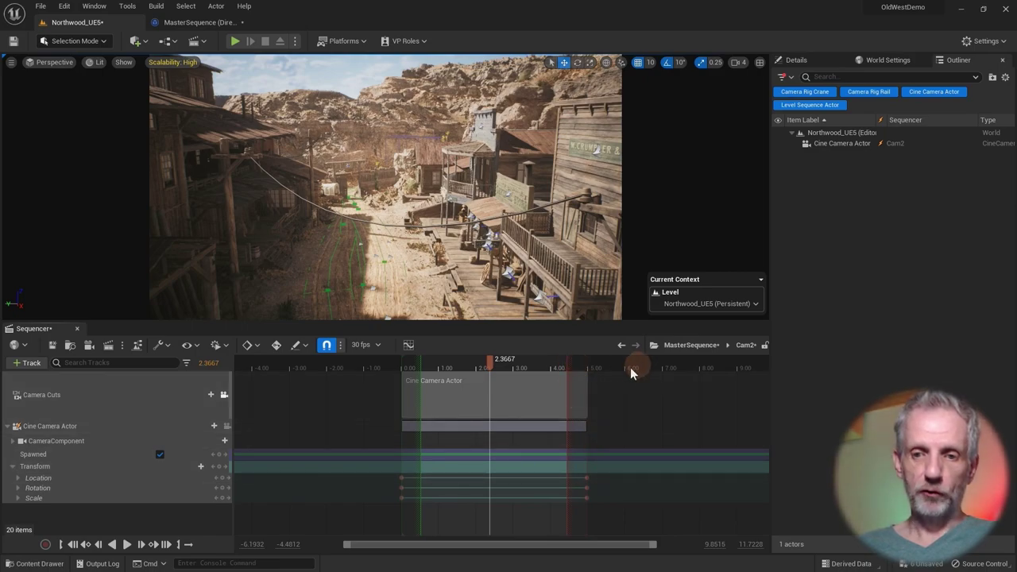
{"action": "left_click_drag", "start_coordinate": [588, 389], "coordinate": [702, 388]}
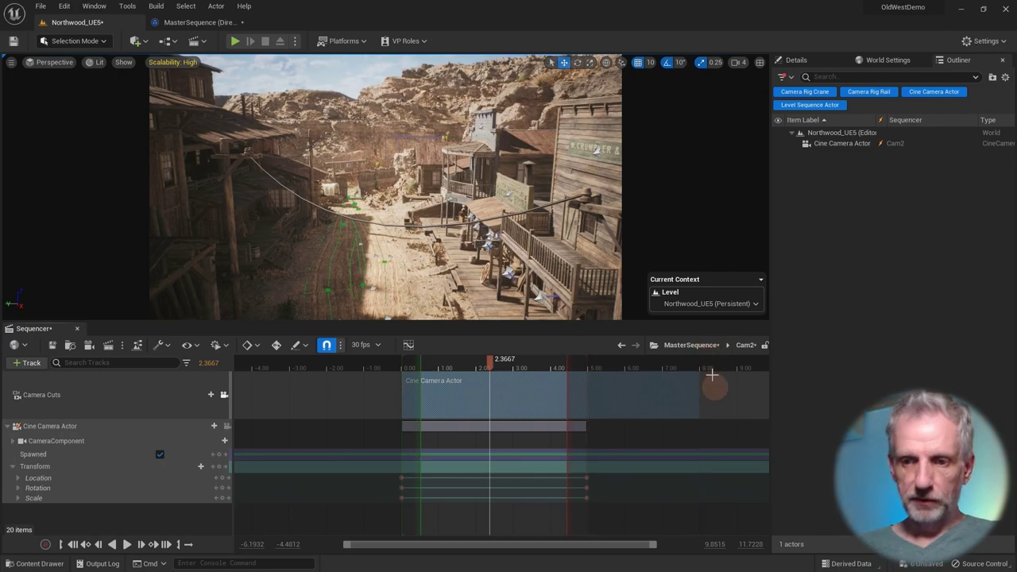
{"action": "left_click_drag", "start_coordinate": [588, 498], "coordinate": [698, 505]}
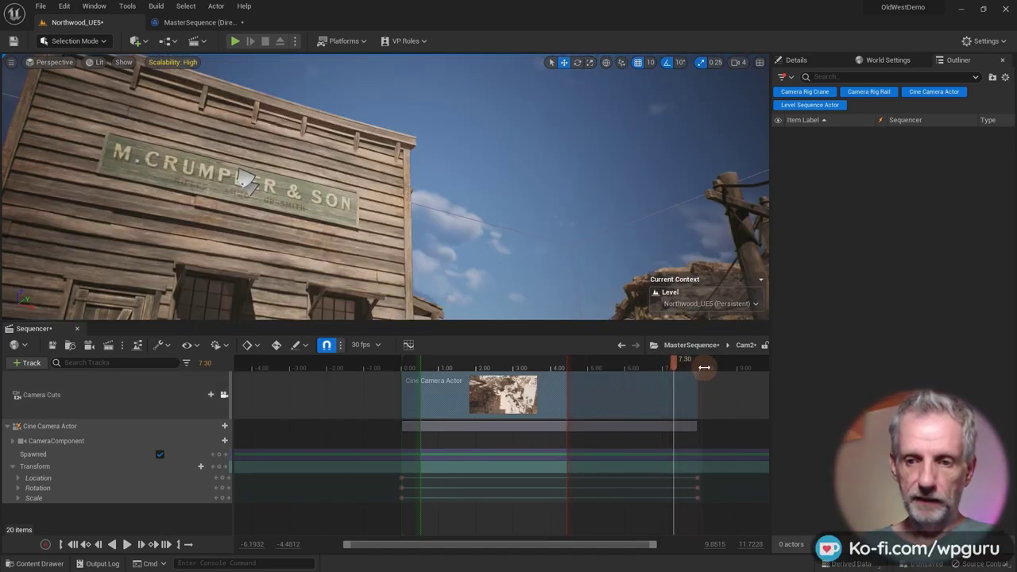
Step: Scrub the extended Cam2 shot and toggle piloting of its Cine Camera Actor to inspect the camera move
{"action": "left_click", "coordinate": [677, 379]}
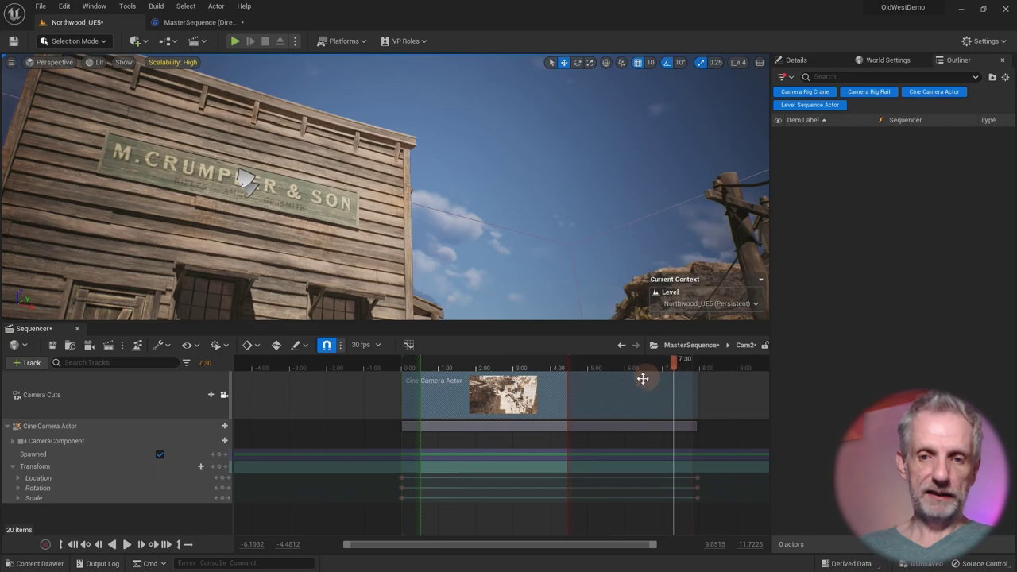
{"action": "left_click_drag", "start_coordinate": [674, 362], "coordinate": [597, 366]}
{"action": "left_click", "coordinate": [224, 394]}
{"action": "left_click", "coordinate": [228, 426]}
{"action": "left_click", "coordinate": [540, 364]}
{"action": "left_click", "coordinate": [227, 426]}
Step: Return to MasterSequence, move the playhead to 2.5667 seconds and lock the viewport to the shots
{"action": "left_click", "coordinate": [688, 343]}
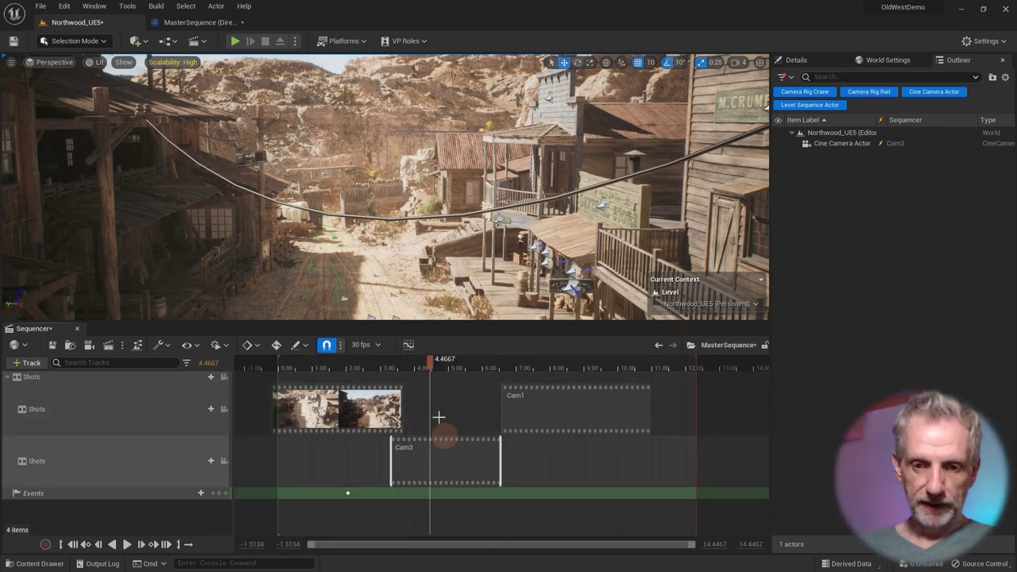
{"action": "left_click_drag", "start_coordinate": [430, 364], "coordinate": [363, 368]}
{"action": "left_click", "coordinate": [255, 401]}
{"action": "left_click", "coordinate": [225, 376]}
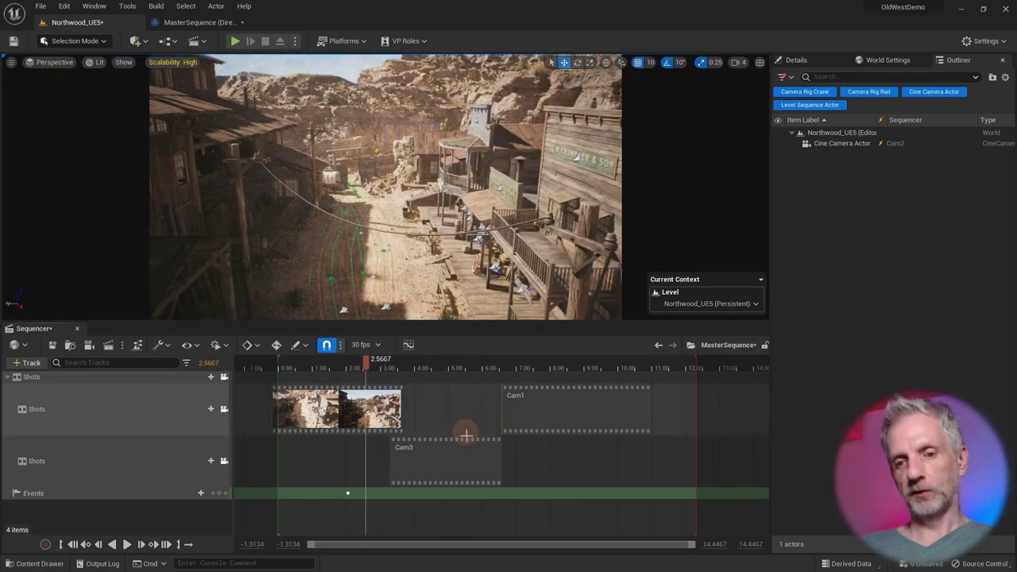
Step: Shift Cam3 and Cam1 together to a later time to free up space and extend Cam2's end to about 6.75 seconds
{"action": "left_click", "coordinate": [465, 446]}
{"action": "left_click", "coordinate": [538, 413], "text": "shift"}
{"action": "left_click_drag", "start_coordinate": [538, 413], "coordinate": [688, 413]}
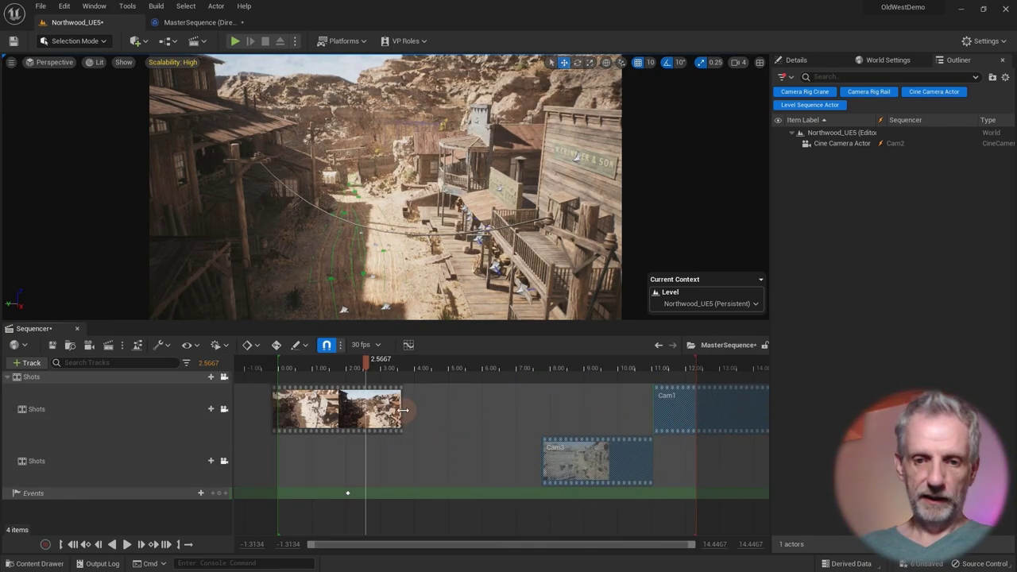
{"action": "mouse_move", "coordinate": [395, 412]}
{"action": "left_mouse_down"}
{"action": "mouse_move", "coordinate": [465, 412]}
{"action": "mouse_move", "coordinate": [406, 415]}
{"action": "left_mouse_up"}
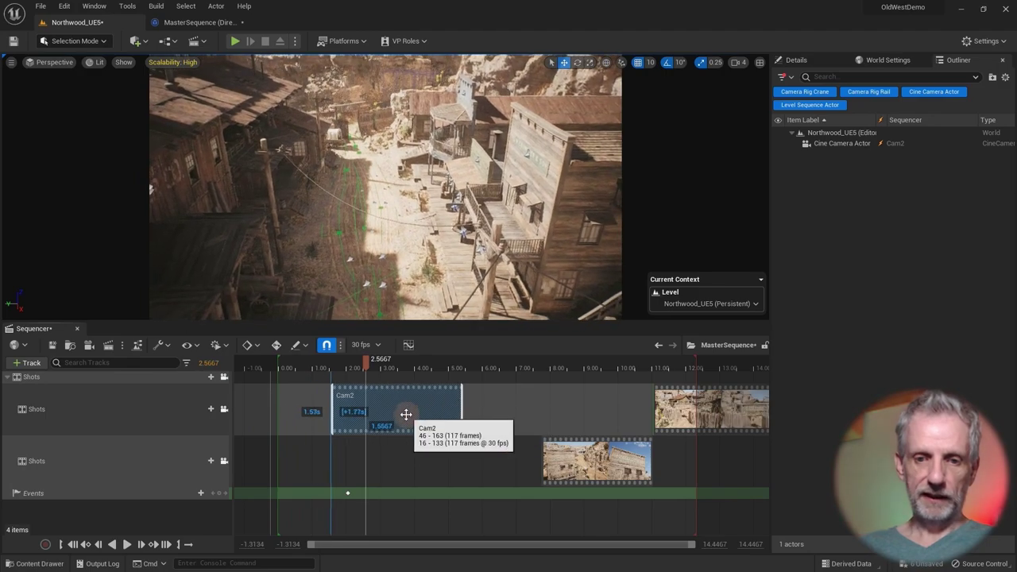
{"action": "key", "text": "ctrl+z"}
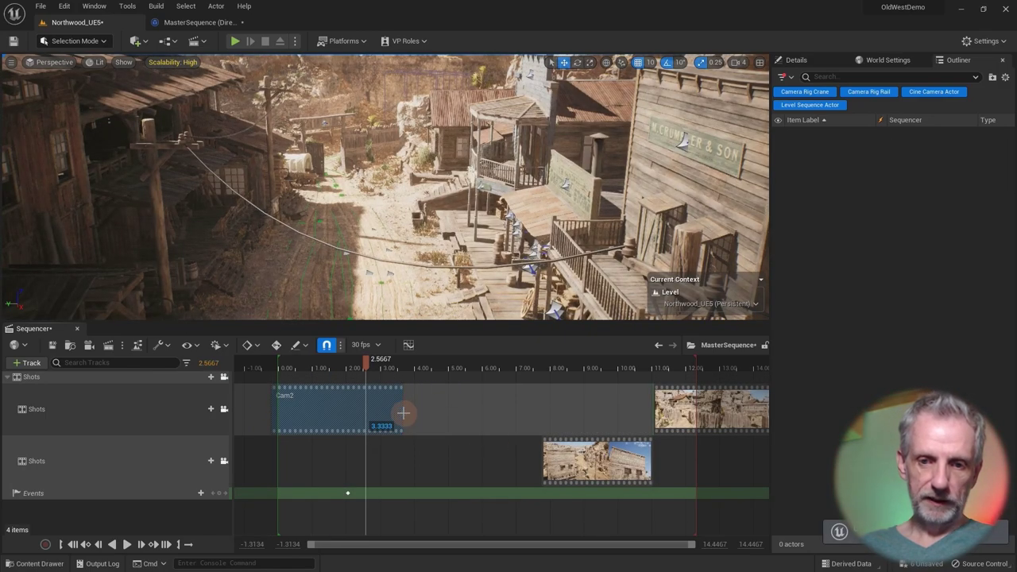
{"action": "left_click_drag", "start_coordinate": [403, 413], "coordinate": [509, 414]}
Step: Move Cam3 to start at about 6.3 seconds over Cam2's end, and Cam1 at about 9.07 seconds over Cam3's end
{"action": "left_click_drag", "start_coordinate": [587, 463], "coordinate": [549, 464]}
{"action": "left_click", "coordinate": [504, 366]}
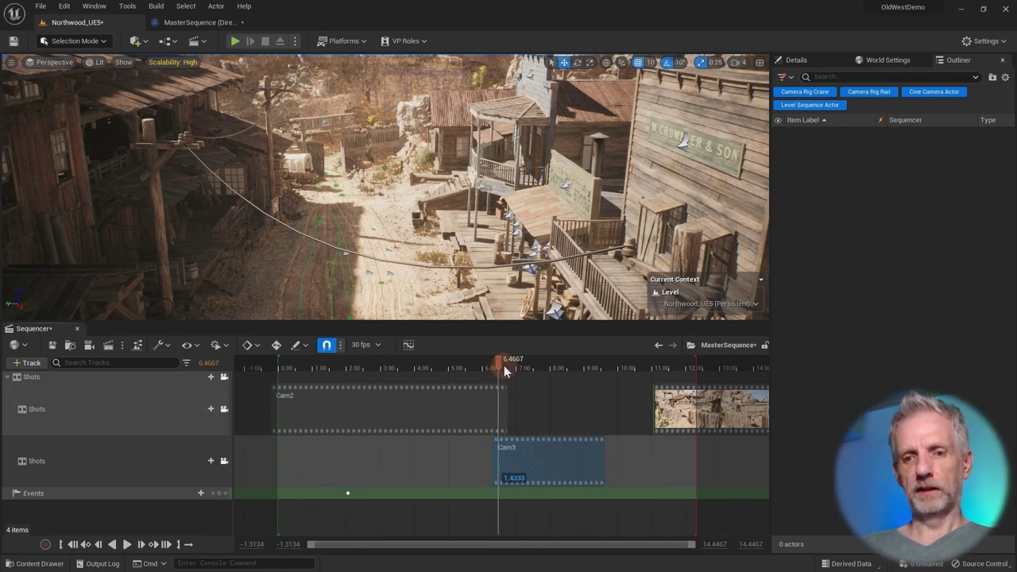
{"action": "left_click_drag", "start_coordinate": [527, 366], "coordinate": [604, 366]}
{"action": "left_click_drag", "start_coordinate": [687, 409], "coordinate": [614, 411]}
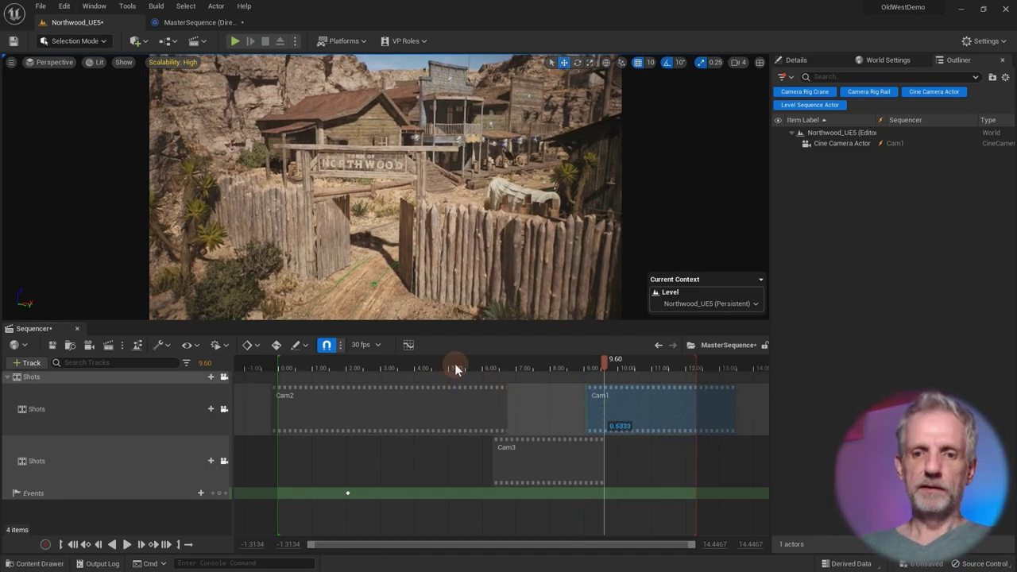
Step: Play the rearranged master from its beginning and set its playback range from Cam2's start to Cam1's end at 13.4666 seconds
{"action": "left_click", "coordinate": [347, 367]}
{"action": "left_click", "coordinate": [274, 374]}
{"action": "key", "text": "space"}
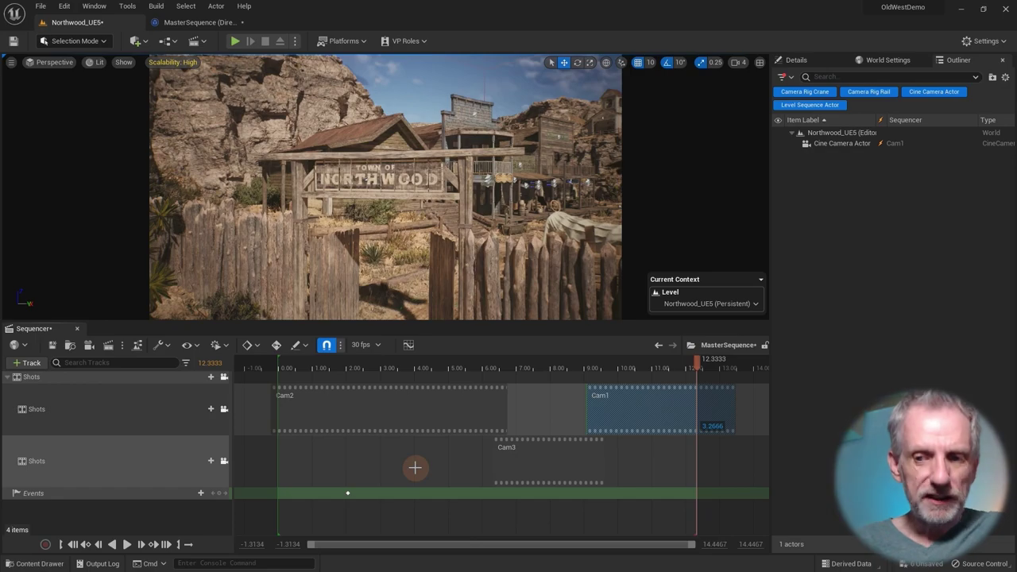
{"action": "key", "text": "End"}
{"action": "key", "text": "space"}
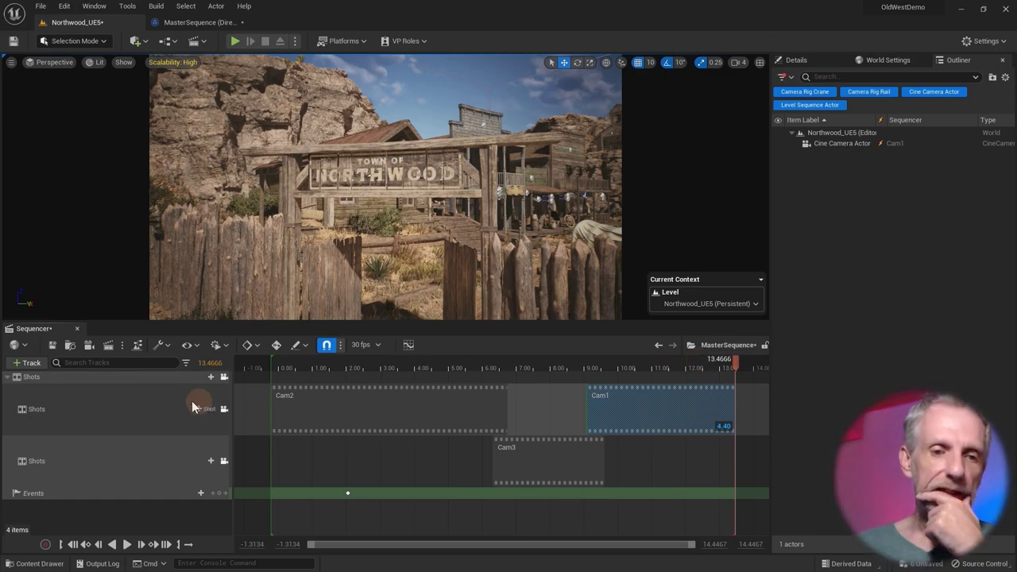
Step: Collapse the Shots track and add a Fade track to MasterSequence
{"action": "left_click", "coordinate": [9, 377]}
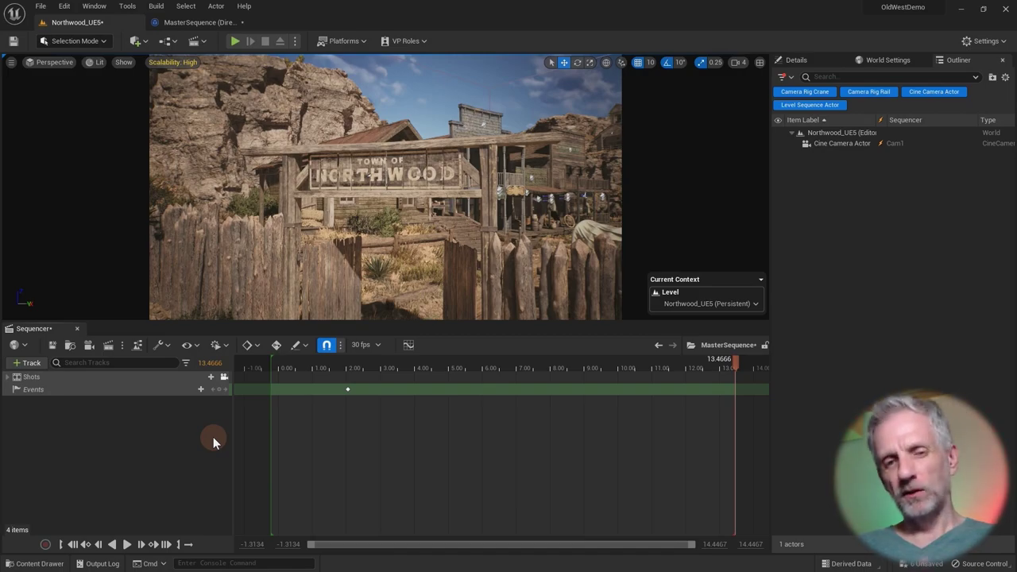
{"action": "left_click", "coordinate": [35, 361]}
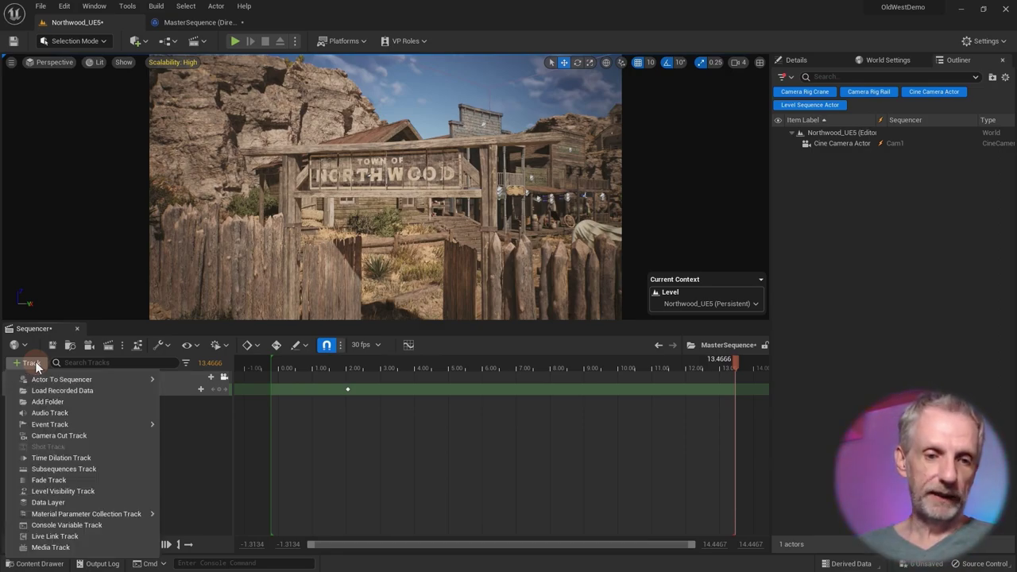
{"action": "left_click", "coordinate": [87, 481]}
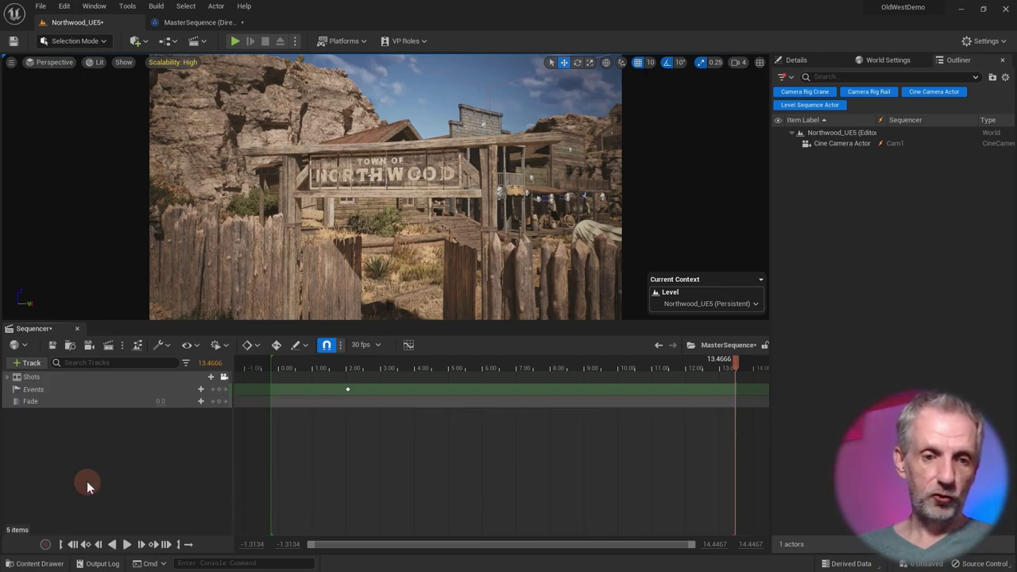
Step: Delete the Events track from MasterSequence and select the Fade track
{"action": "left_click", "coordinate": [110, 393]}
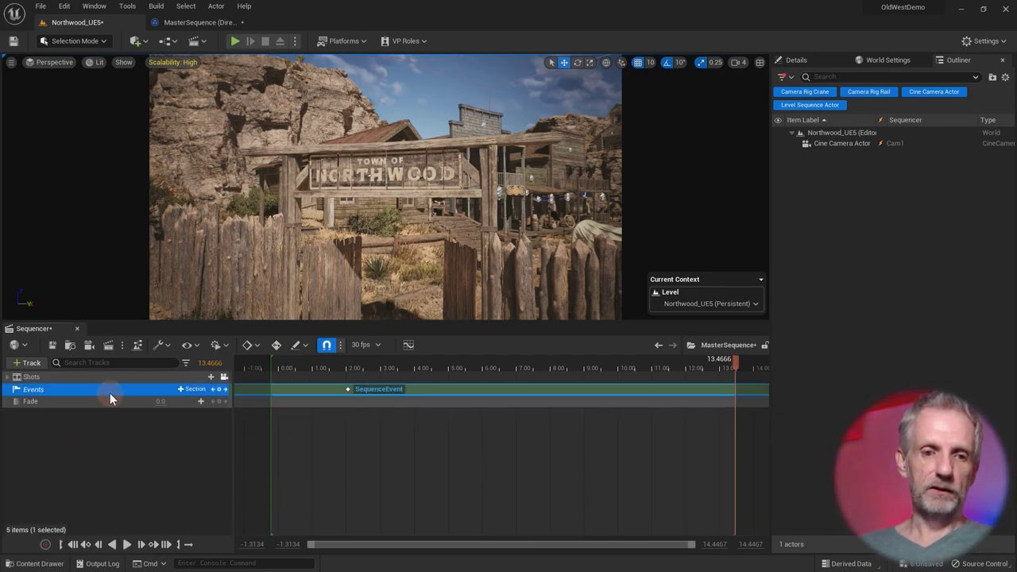
{"action": "right_click", "coordinate": [110, 392]}
{"action": "mouse_move", "coordinate": [173, 307]}
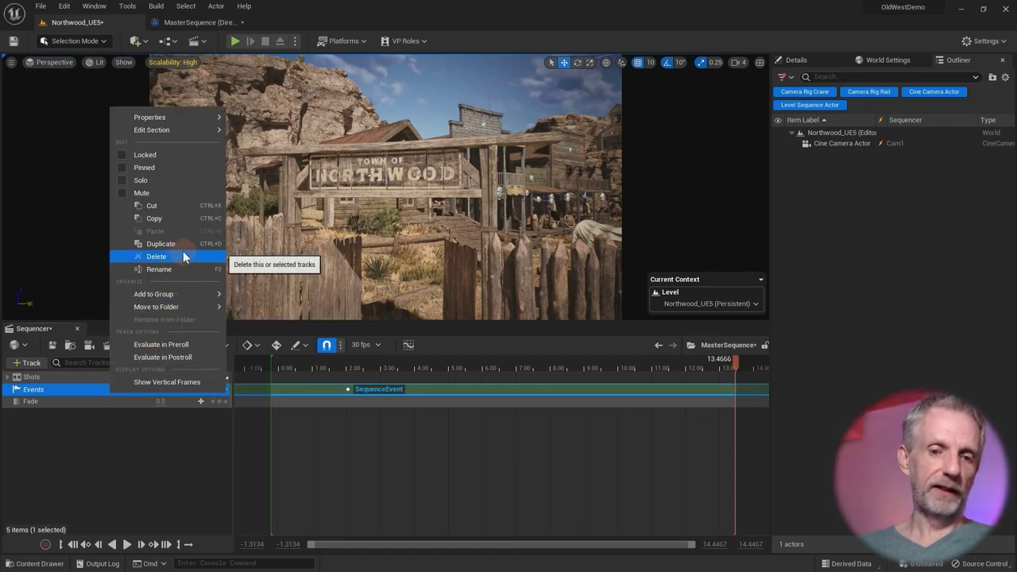
{"action": "left_click", "coordinate": [183, 256]}
{"action": "left_click", "coordinate": [88, 388]}
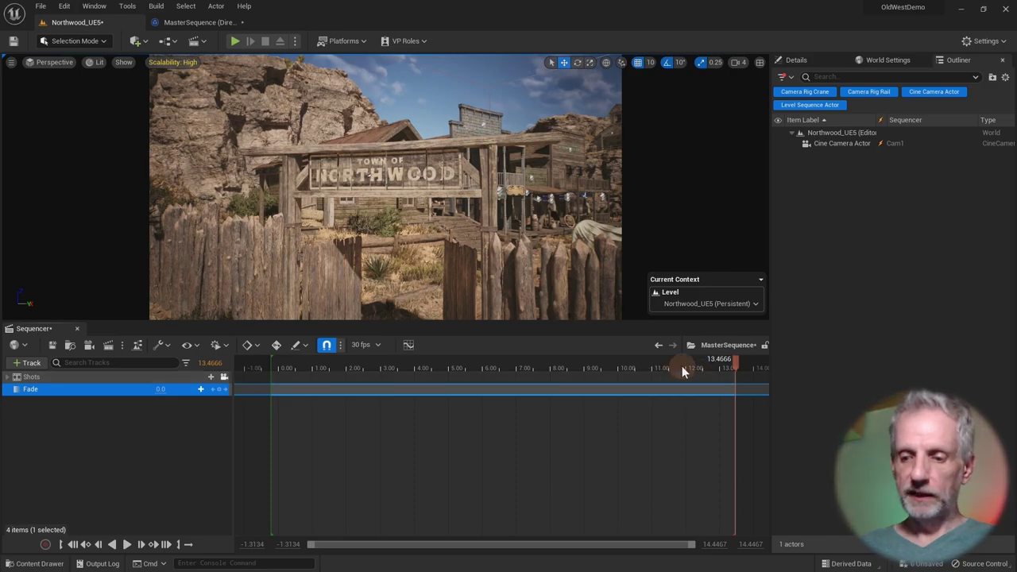
Step: Key the Fade track at 1.0 at the start of the playback range, at -0.2333 seconds
{"action": "left_click_drag", "start_coordinate": [664, 366], "coordinate": [280, 371]}
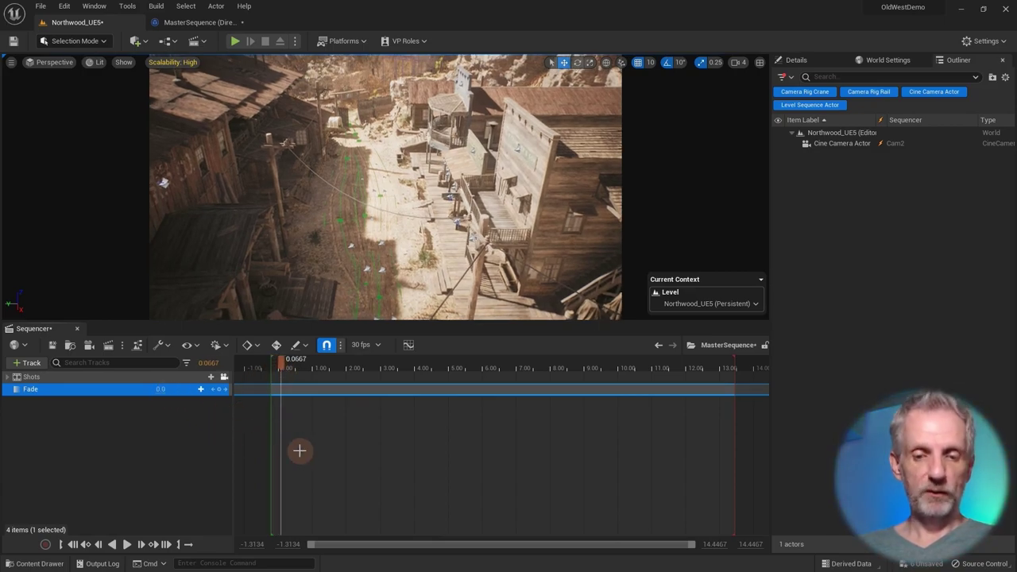
{"action": "scroll", "coordinate": [256, 447], "scroll_direction": "up", "scroll_amount": 6, "text": "ctrl"}
{"action": "left_click", "coordinate": [320, 371]}
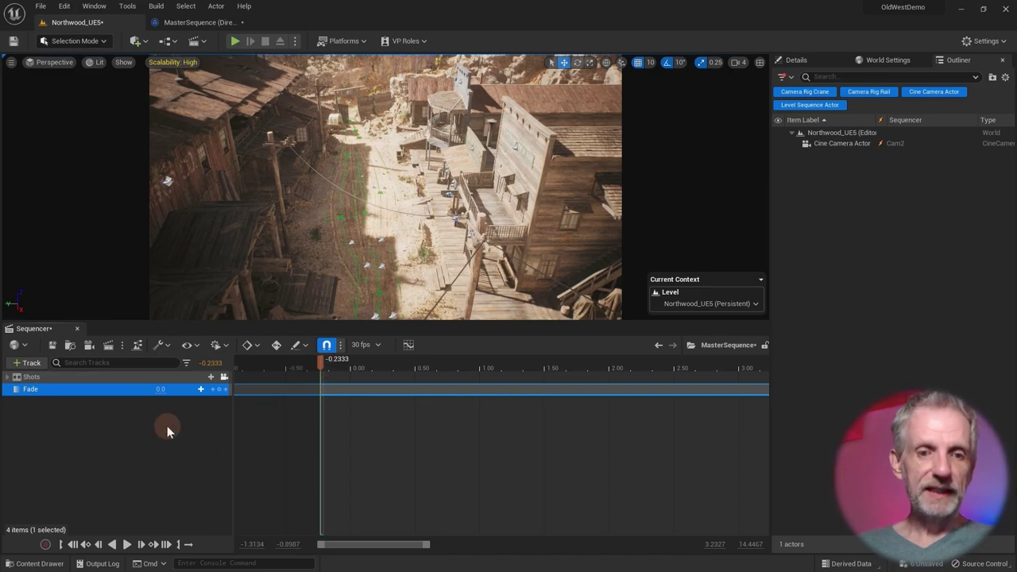
{"action": "left_click", "coordinate": [162, 388]}
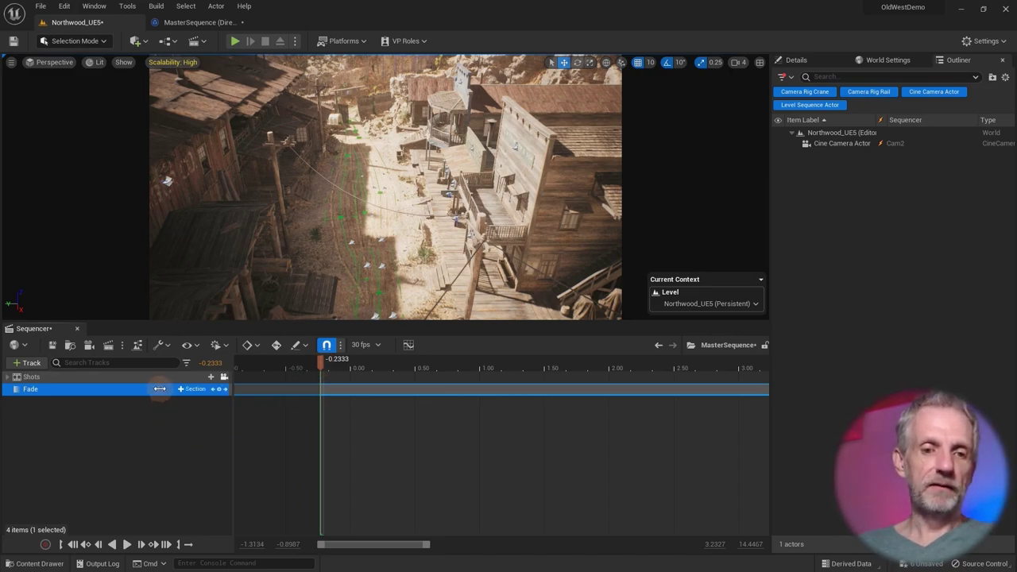
{"action": "type", "text": "1"}
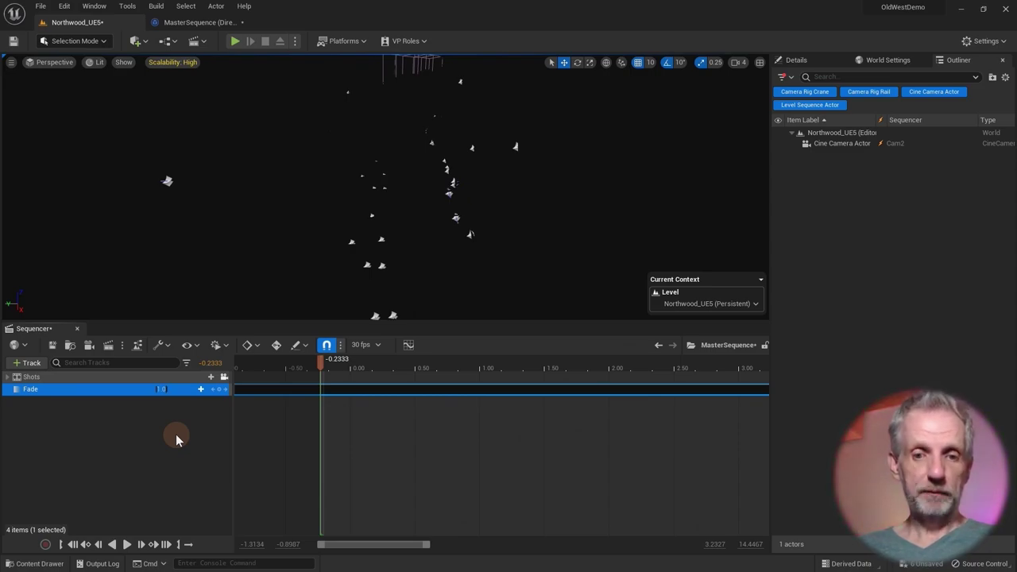
{"action": "left_click", "coordinate": [219, 390]}
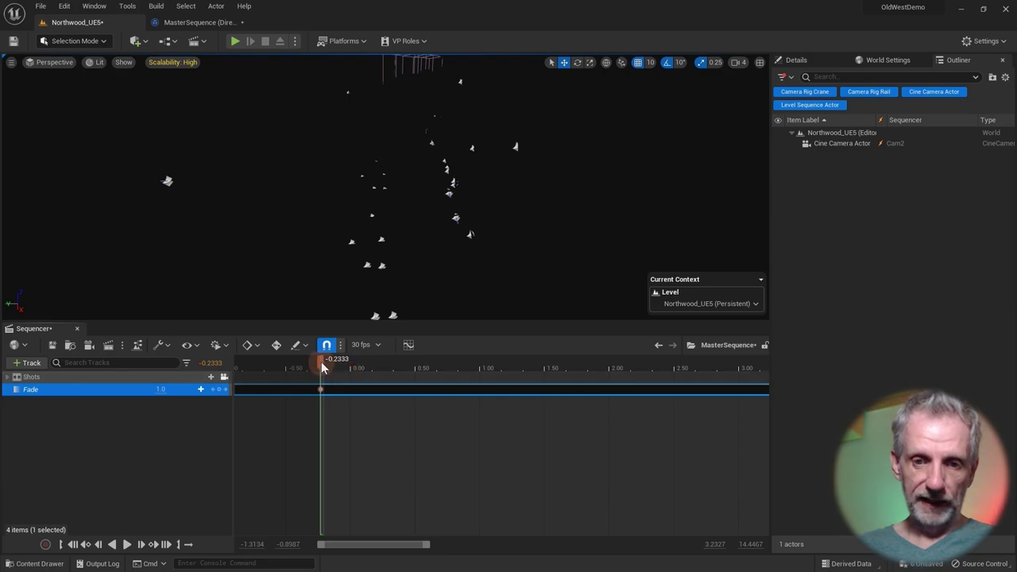
Step: Key the Fade track at 0 at 1.00 second and scrub back through the fade-in to preview it
{"action": "left_click_drag", "start_coordinate": [325, 363], "coordinate": [480, 364]}
{"action": "left_click", "coordinate": [164, 390]}
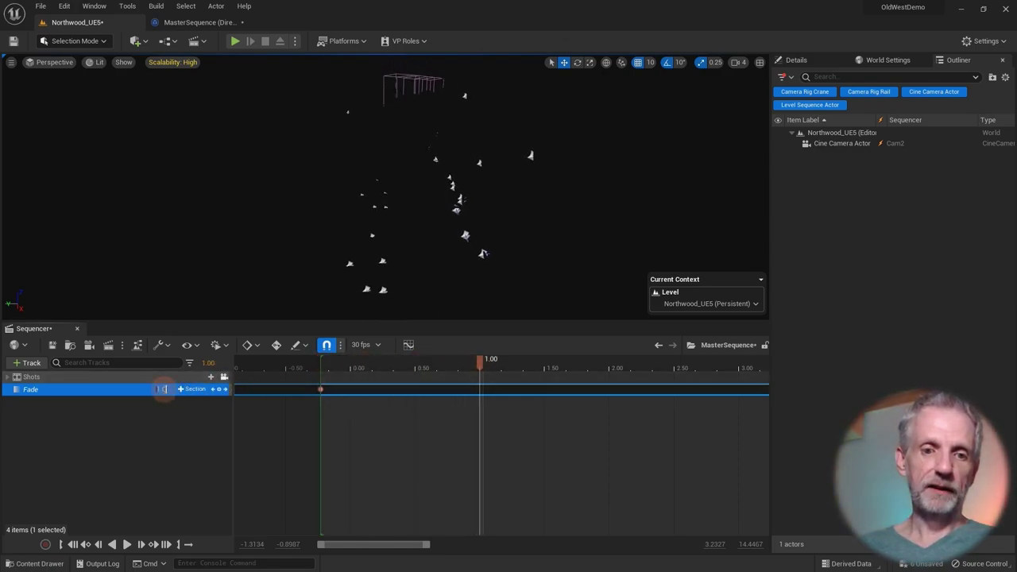
{"action": "type", "text": "0"}
{"action": "key", "text": "Return"}
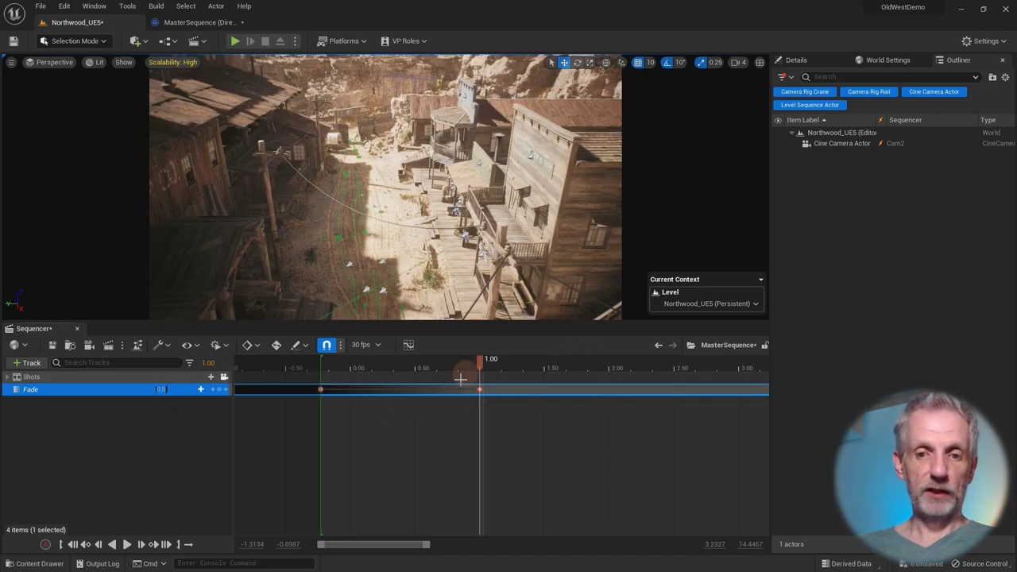
{"action": "left_click_drag", "start_coordinate": [482, 362], "coordinate": [378, 452]}
Step: Key the Fade track at 1.0 at the end of the playback range, at 13.4333 seconds
{"action": "scroll", "coordinate": [379, 452], "scroll_direction": "down", "scroll_amount": 8}
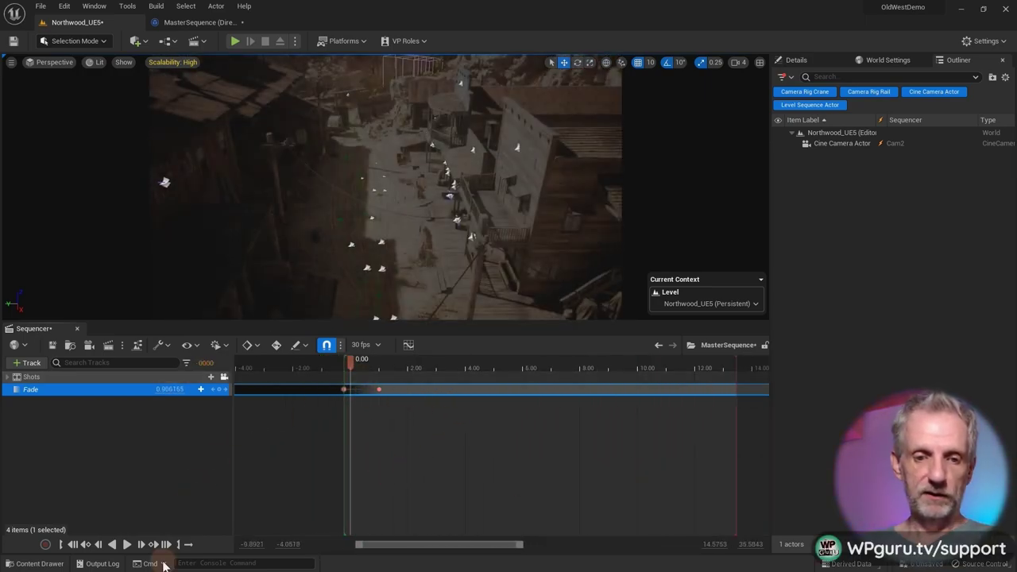
{"action": "left_click", "coordinate": [163, 545]}
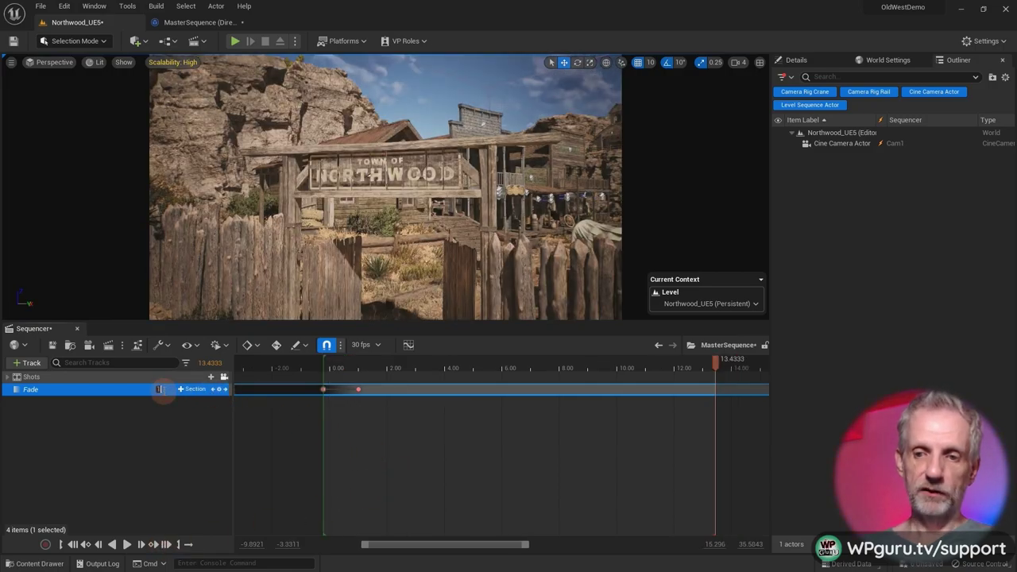
{"action": "key", "text": "Return"}
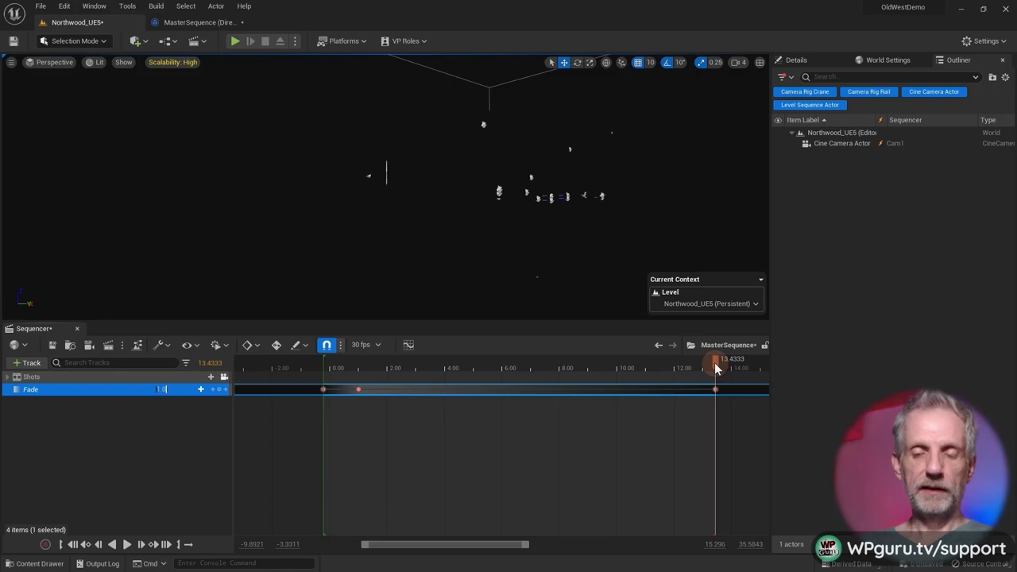
Step: Key the Fade track at 0 at 12.4667 seconds to start the fade-out, and scrub around it as a check
{"action": "scroll", "coordinate": [715, 362], "scroll_direction": "up", "scroll_amount": 10}
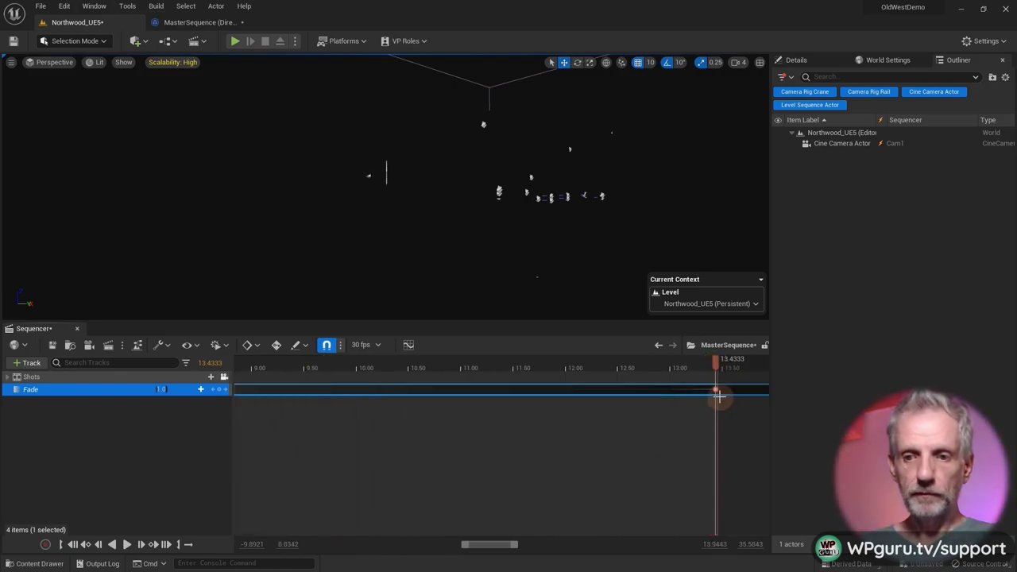
{"action": "scroll", "coordinate": [723, 368], "scroll_direction": "down", "scroll_amount": 2}
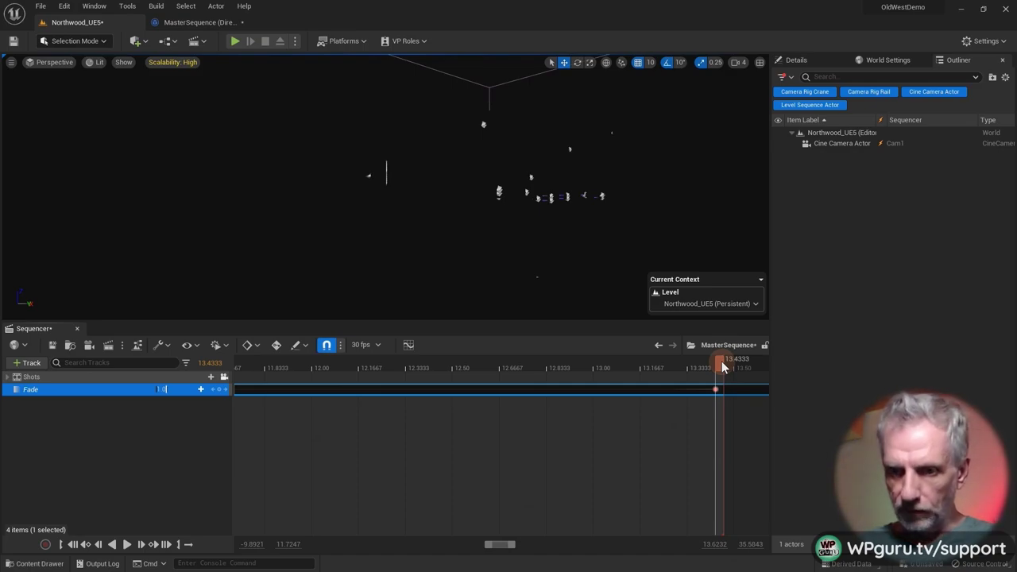
{"action": "left_click_drag", "start_coordinate": [723, 367], "coordinate": [450, 387]}
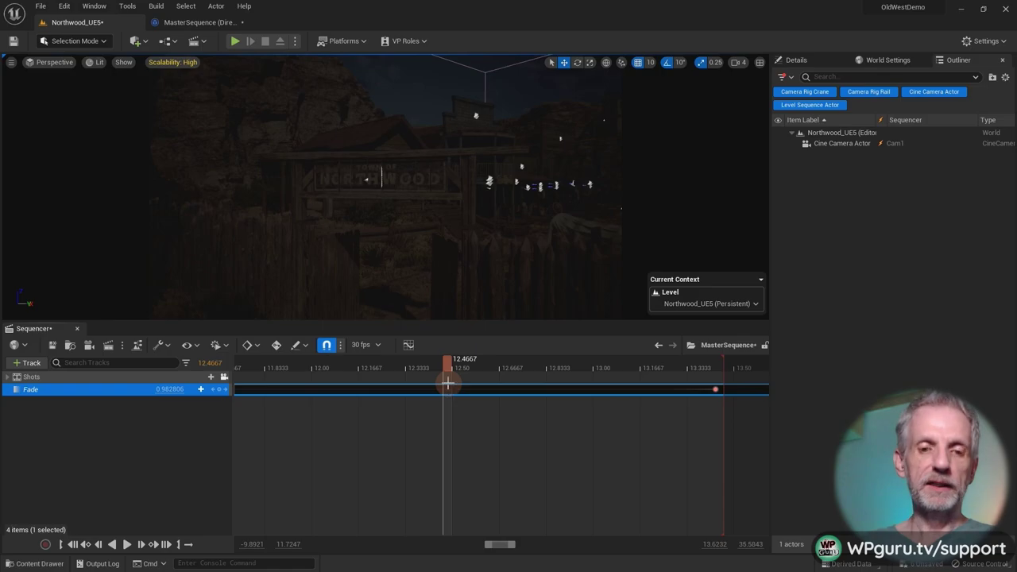
{"action": "left_click", "coordinate": [245, 436]}
{"action": "left_click", "coordinate": [170, 390]}
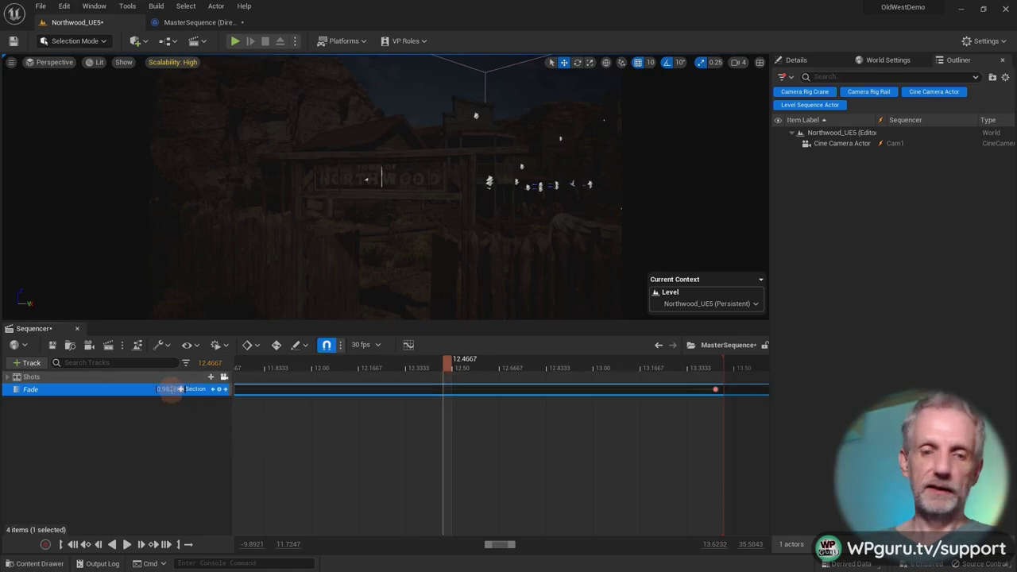
{"action": "type", "text": "0"}
{"action": "key", "text": "Return"}
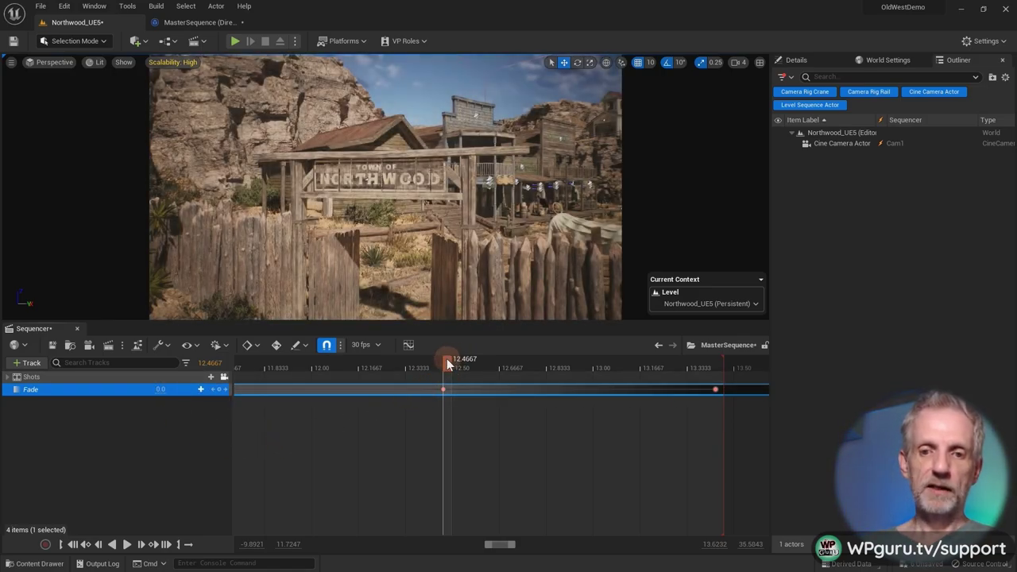
{"action": "left_click_drag", "start_coordinate": [399, 371], "coordinate": [482, 391]}
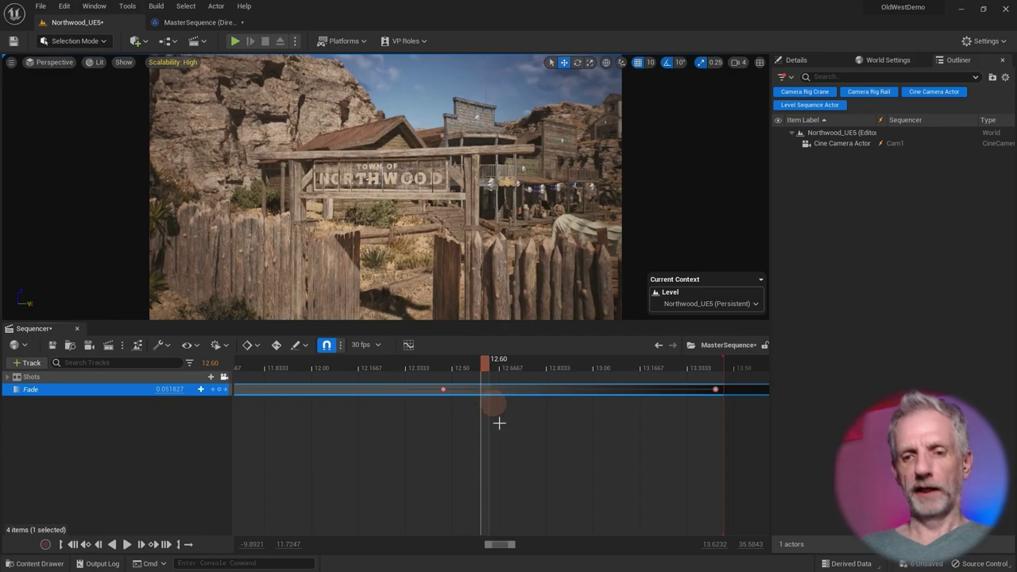
Step: Play the master from its beginning to review the fades, and enlarge the viewport by shrinking the Sequencer area
{"action": "scroll", "coordinate": [500, 457], "scroll_direction": "down", "scroll_amount": 5, "text": "ctrl"}
{"action": "scroll", "coordinate": [500, 458], "scroll_direction": "down", "scroll_amount": 4}
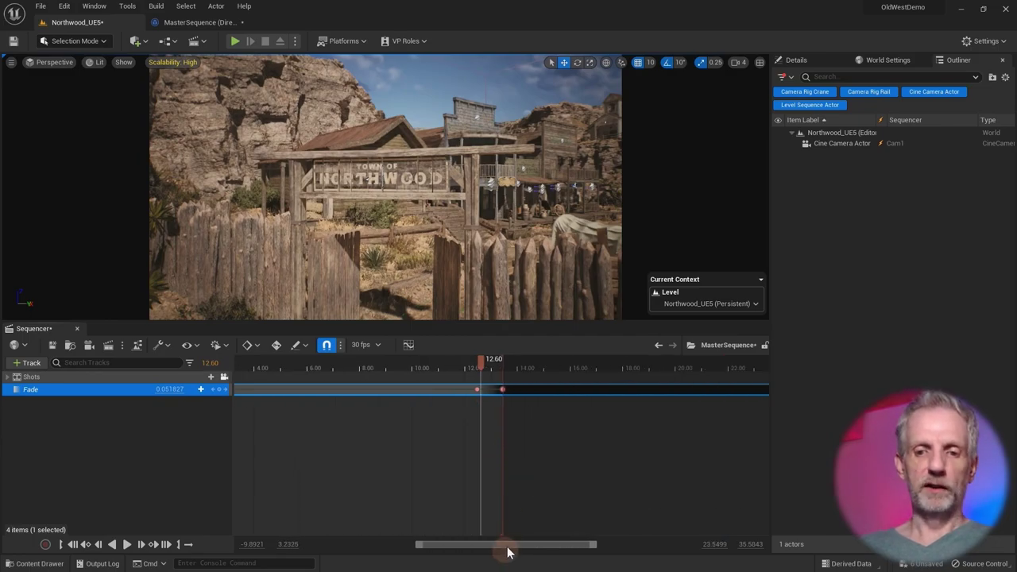
{"action": "left_click_drag", "start_coordinate": [509, 553], "coordinate": [443, 477]}
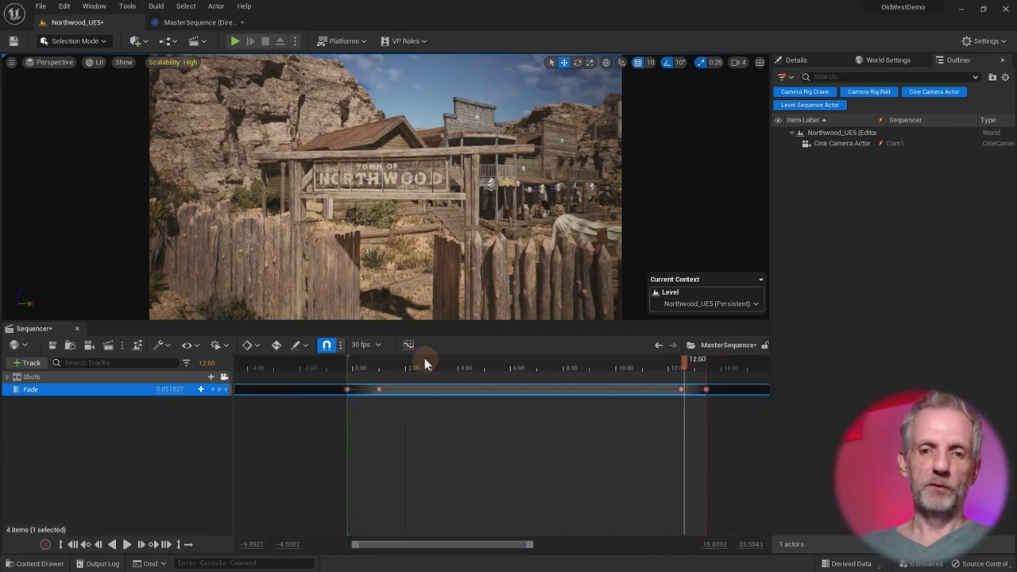
{"action": "left_click", "coordinate": [350, 368]}
{"action": "left_click", "coordinate": [474, 430]}
{"action": "key", "text": "space"}
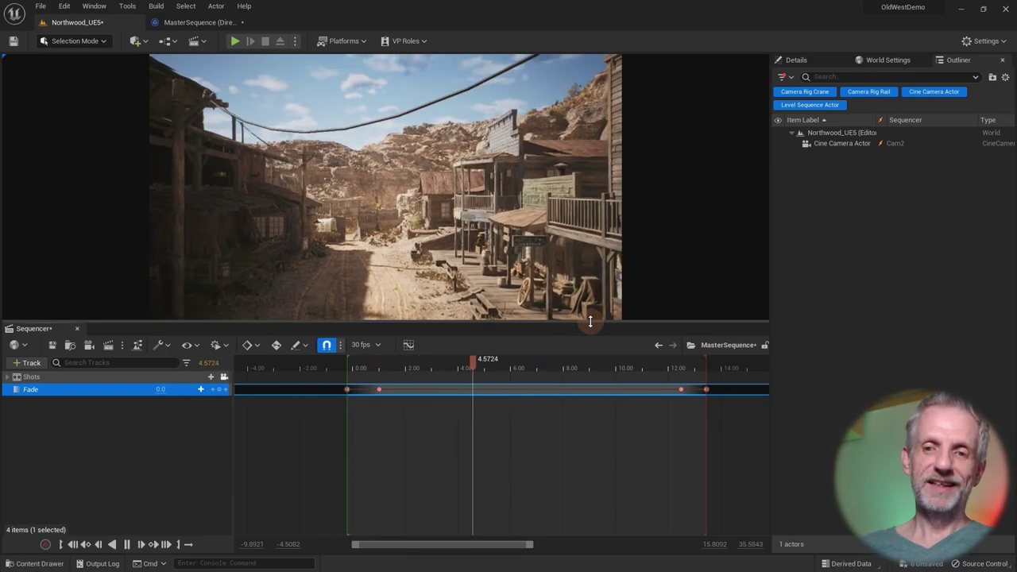
{"action": "left_click_drag", "start_coordinate": [589, 320], "coordinate": [604, 409]}
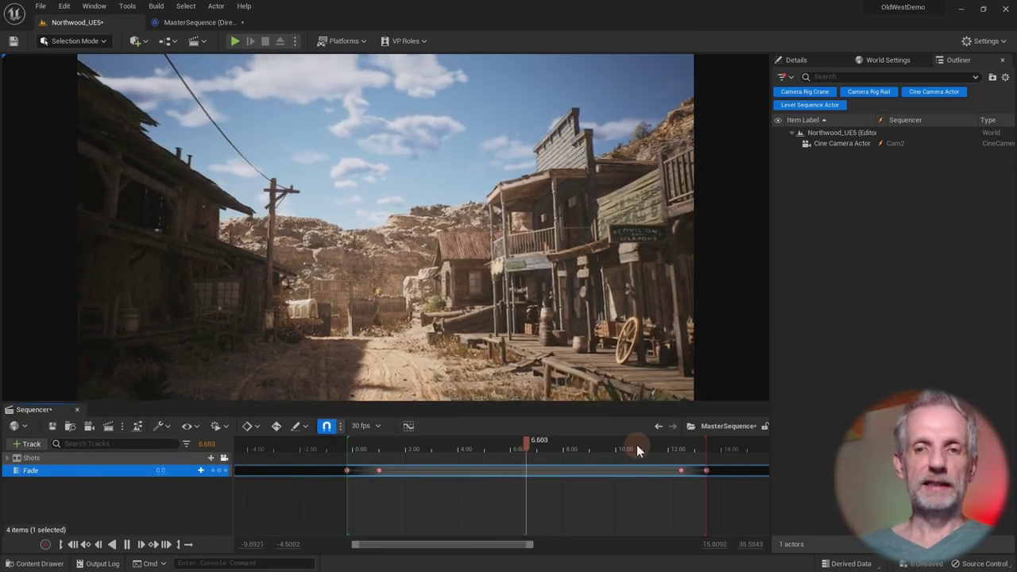